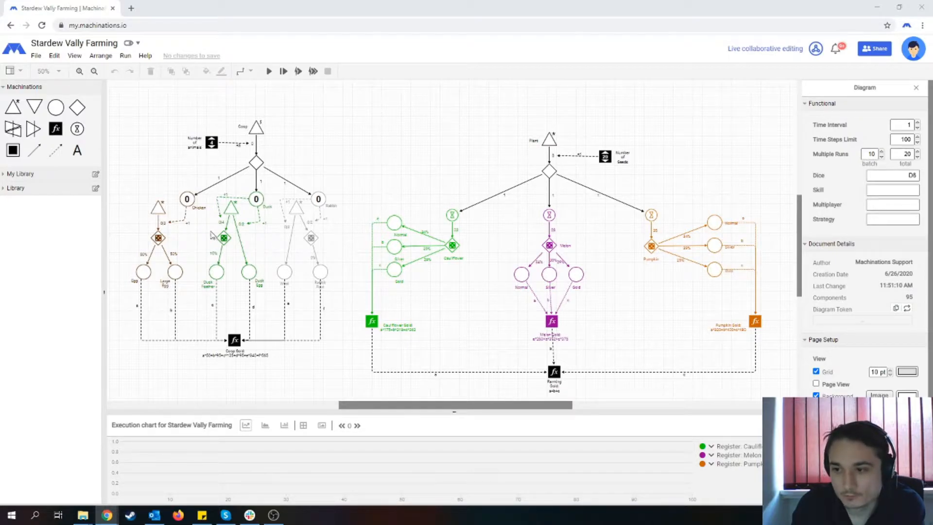
- Select the whole Plant section of the diagram and move it away from the Coop section to make room between them
{"action": "scroll", "coordinate": [374, 246], "scroll_direction": "up", "scroll_amount": 2}
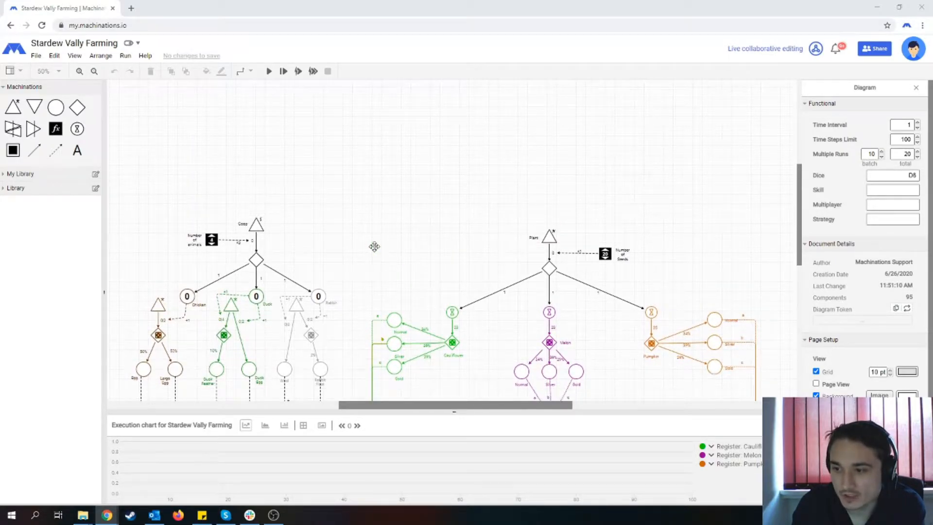
{"action": "scroll", "coordinate": [374, 247], "scroll_direction": "down", "scroll_amount": 1}
{"action": "scroll", "coordinate": [374, 246], "scroll_direction": "down", "scroll_amount": 1}
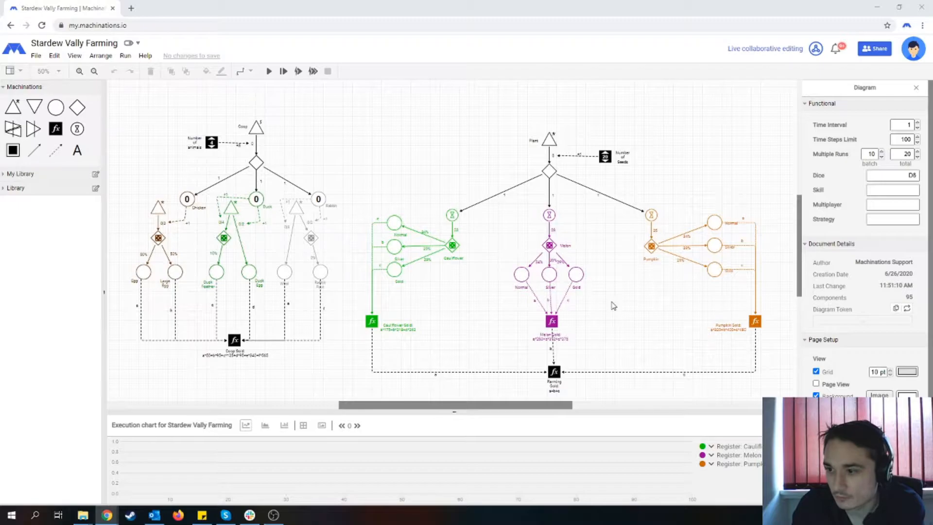
{"action": "left_click_drag", "start_coordinate": [332, 112], "coordinate": [779, 397]}
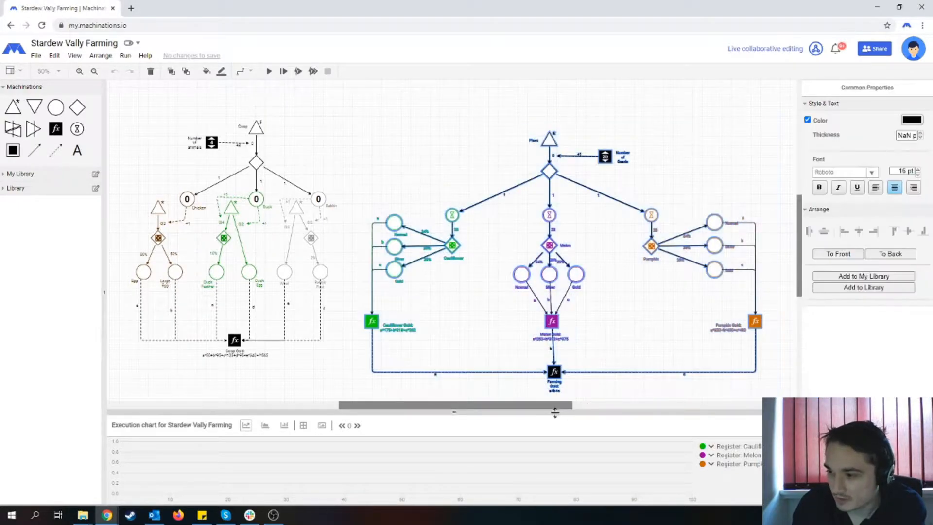
{"action": "left_click_drag", "start_coordinate": [561, 410], "coordinate": [584, 410]}
{"action": "left_click_drag", "start_coordinate": [484, 171], "coordinate": [537, 167]}
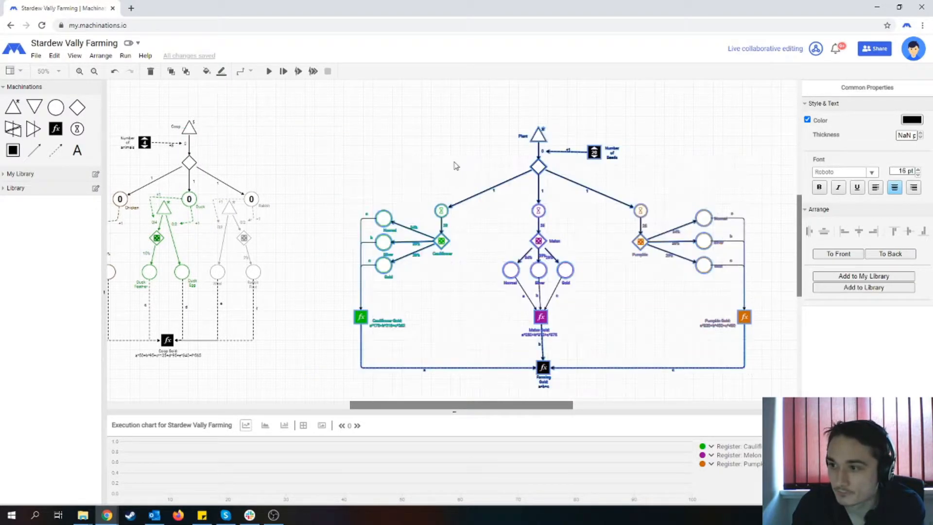
{"action": "left_click", "coordinate": [443, 170]}
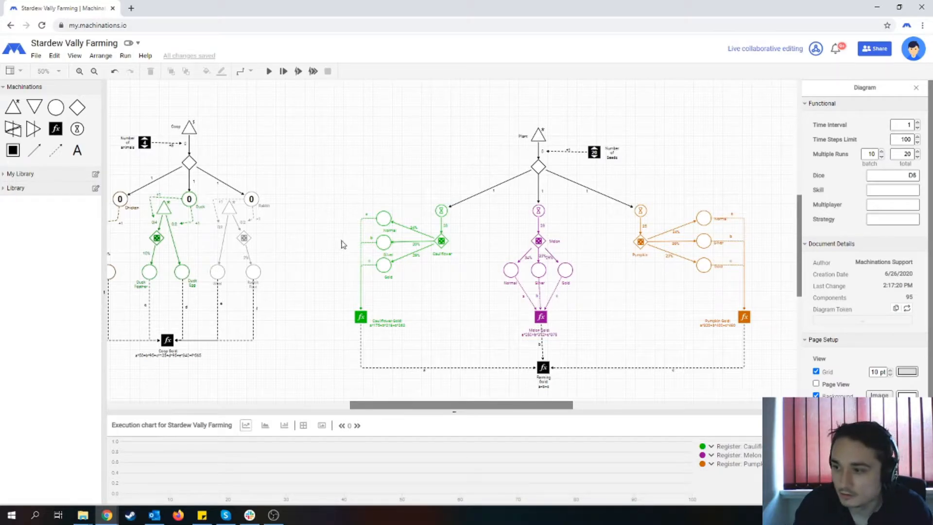
{"action": "key", "text": "alt+Tab"}
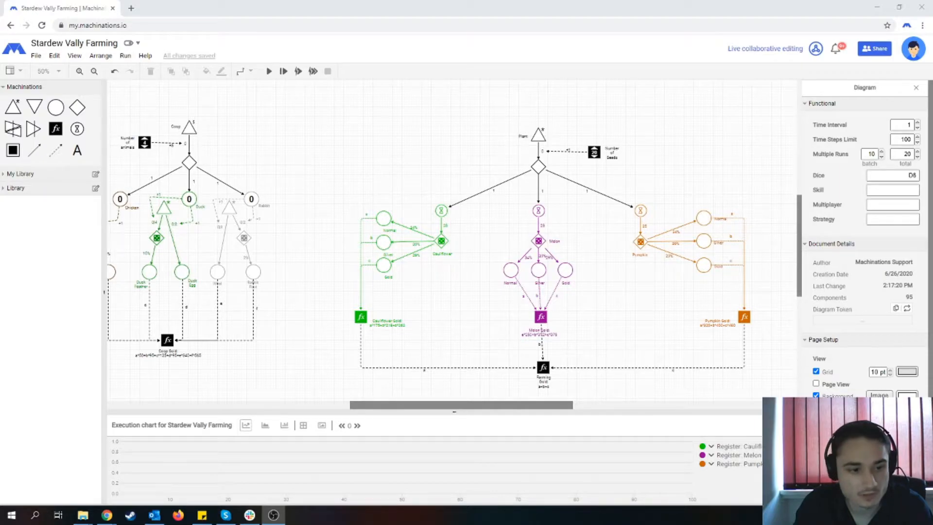
{"action": "key", "text": "alt+Tab"}
{"action": "key", "text": "alt+Tab"}
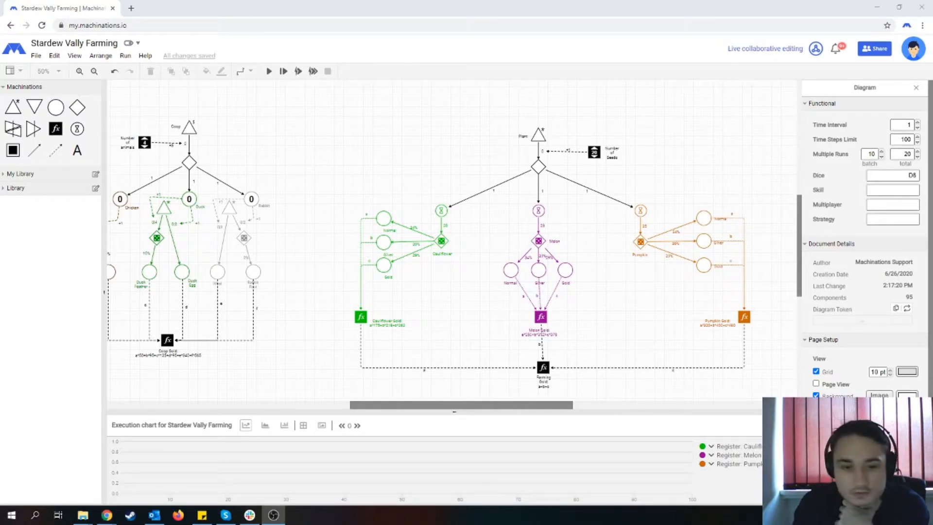
{"action": "key", "text": "alt+Tab"}
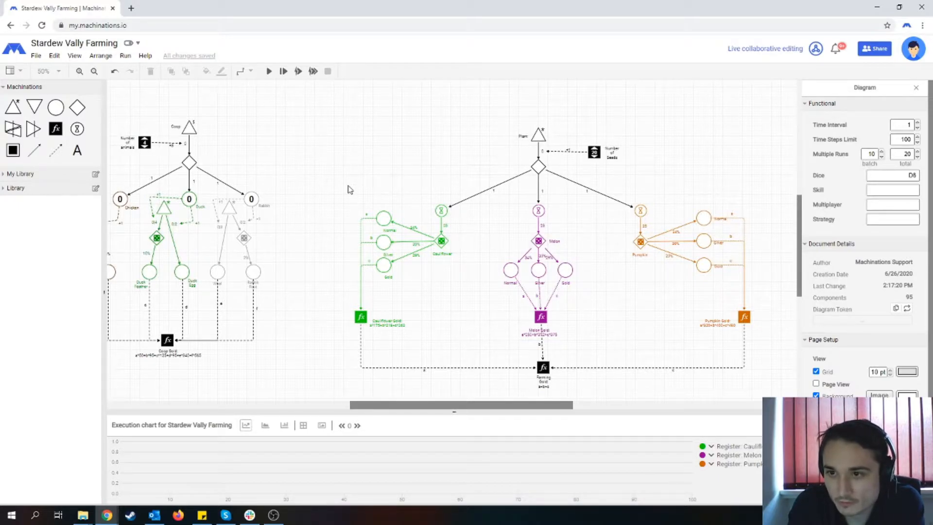
{"action": "scroll", "coordinate": [349, 190], "scroll_direction": "up", "scroll_amount": 1}
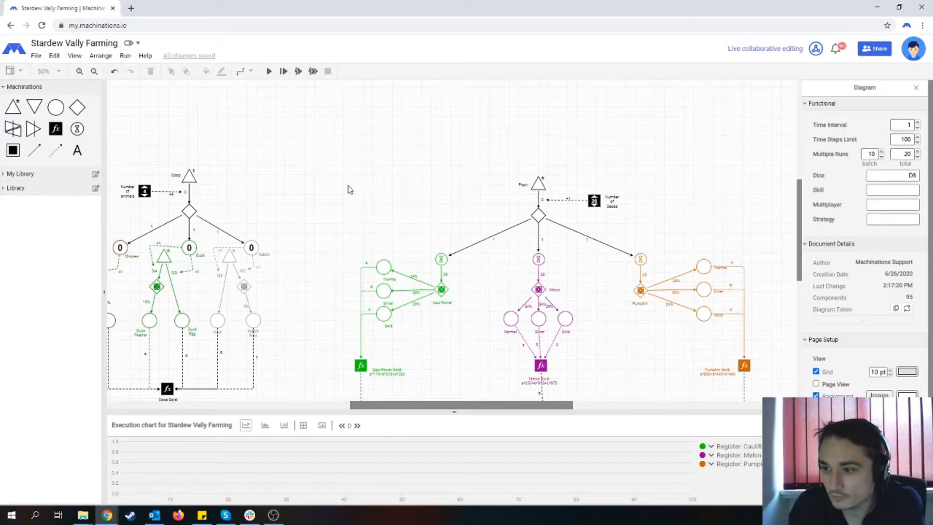
{"action": "scroll", "coordinate": [349, 189], "scroll_direction": "down", "scroll_amount": 1}
- Add a source with a pool below it between the Coop and Plant sections, and link them with a resource connection
{"action": "left_click_drag", "start_coordinate": [13, 106], "coordinate": [330, 119]}
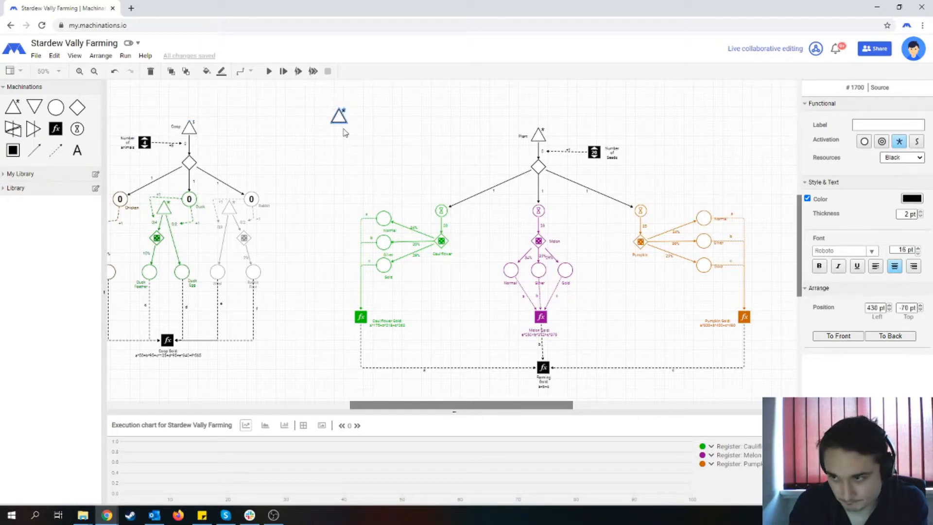
{"action": "left_click_drag", "start_coordinate": [63, 107], "coordinate": [338, 149]}
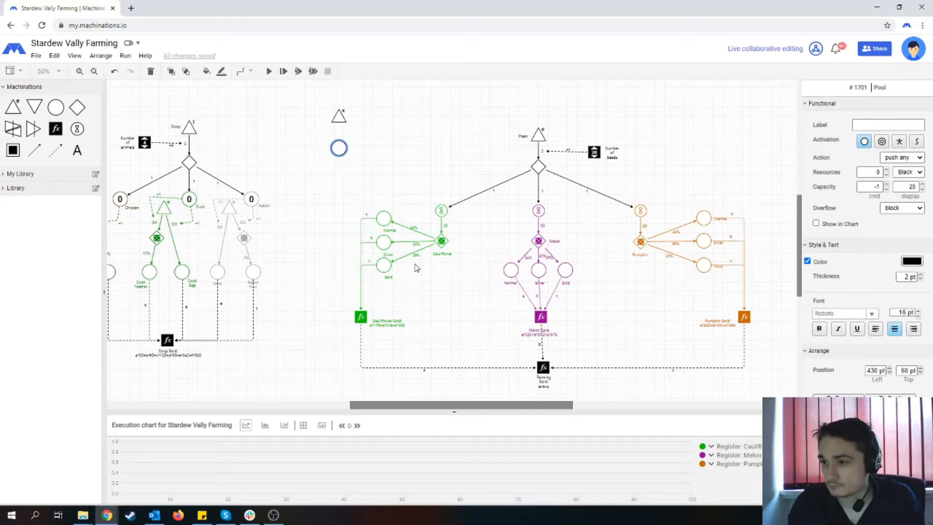
{"action": "scroll", "coordinate": [416, 266], "scroll_direction": "up", "scroll_amount": 2}
{"action": "scroll", "coordinate": [366, 204], "scroll_direction": "up", "scroll_amount": 3}
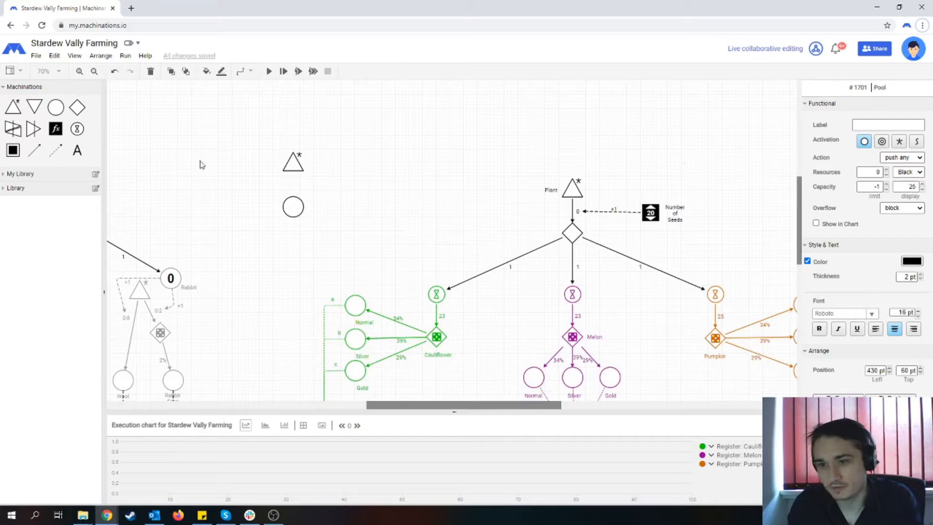
{"action": "left_click_drag", "start_coordinate": [28, 154], "coordinate": [293, 209]}
{"action": "left_click", "coordinate": [327, 208]}
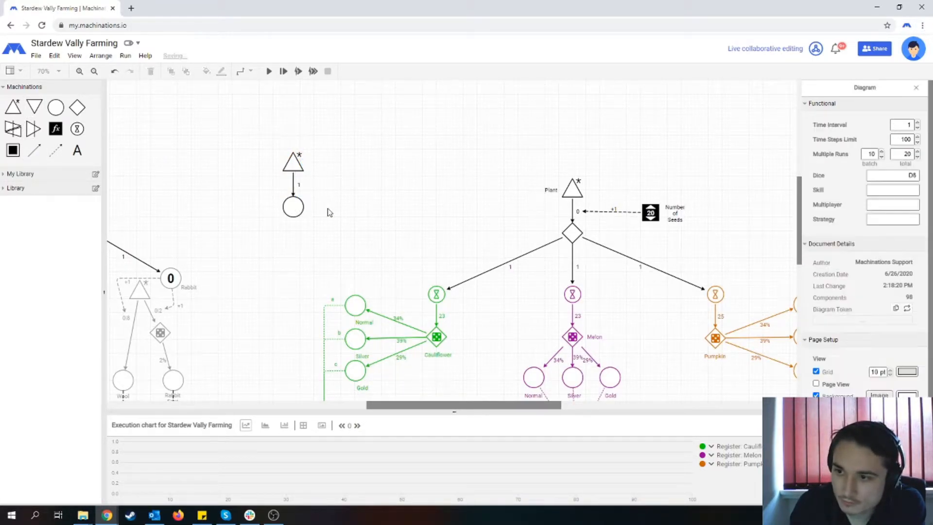
- Set the label of the resource connection between the new source and pool to 1/2
{"action": "left_click", "coordinate": [293, 185]}
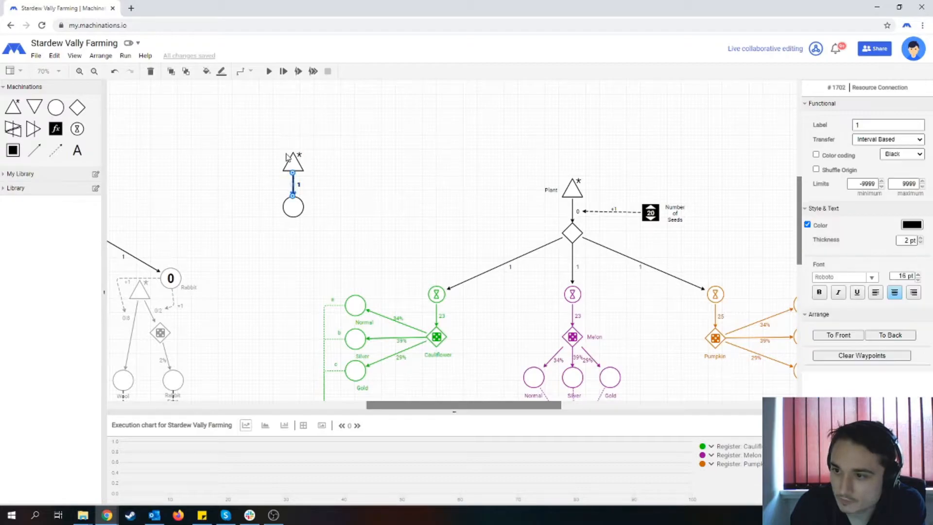
{"action": "left_click", "coordinate": [886, 128]}
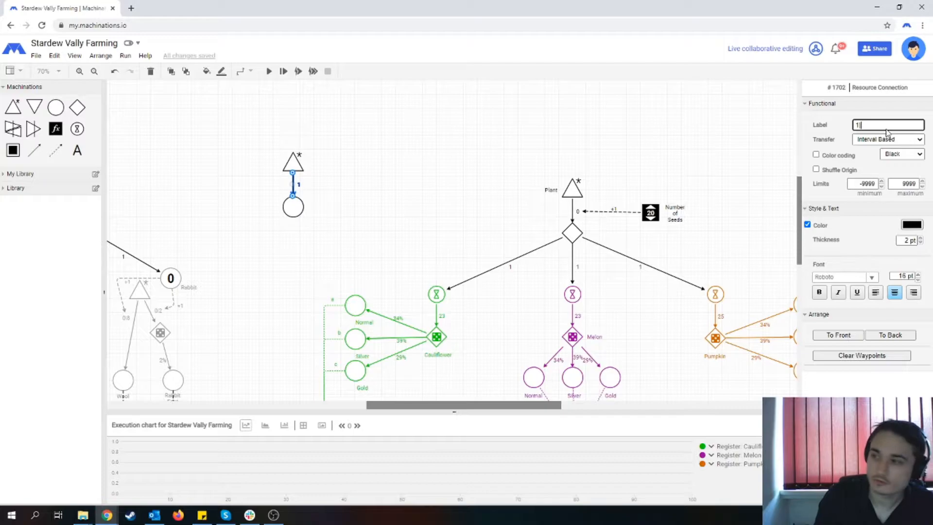
{"action": "left_click", "coordinate": [332, 174]}
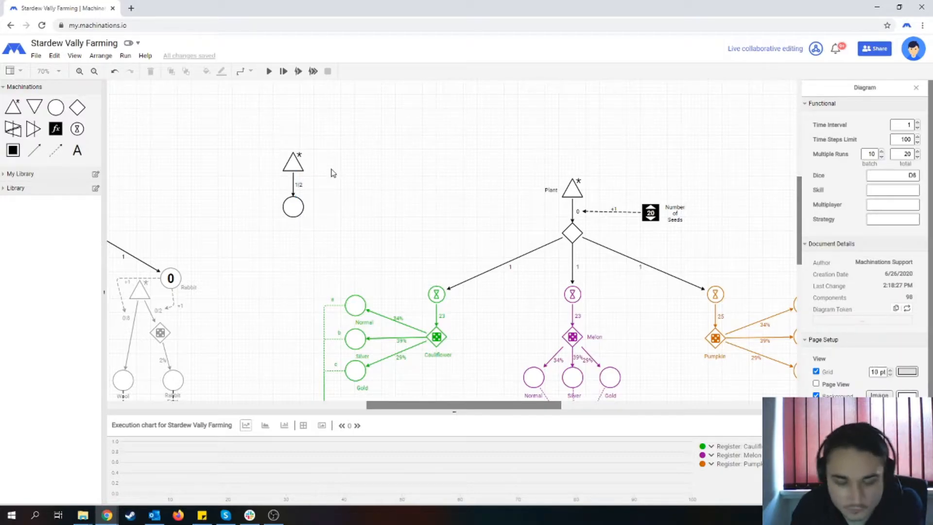
- Give the new pool 1 starting resource and set its display capacity to -1
{"action": "left_click", "coordinate": [297, 207]}
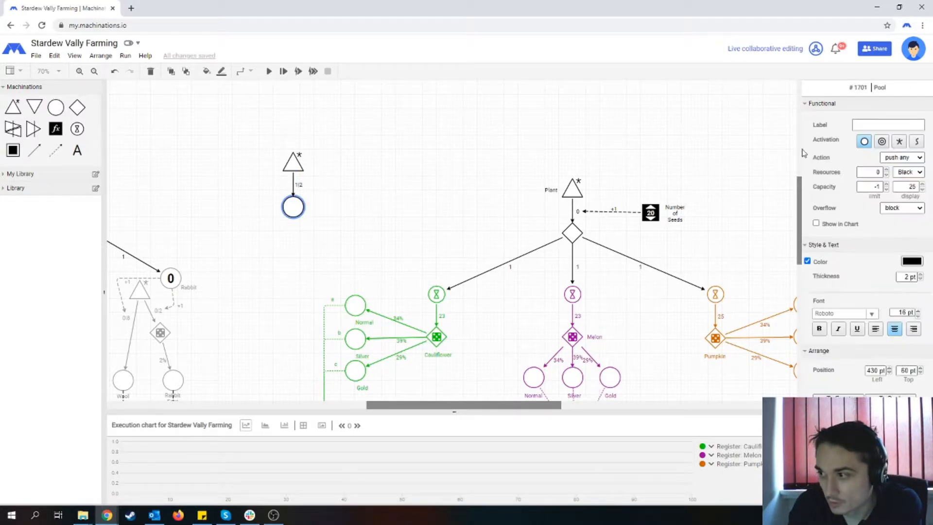
{"action": "double_click", "coordinate": [875, 172]}
{"action": "type", "text": "1"}
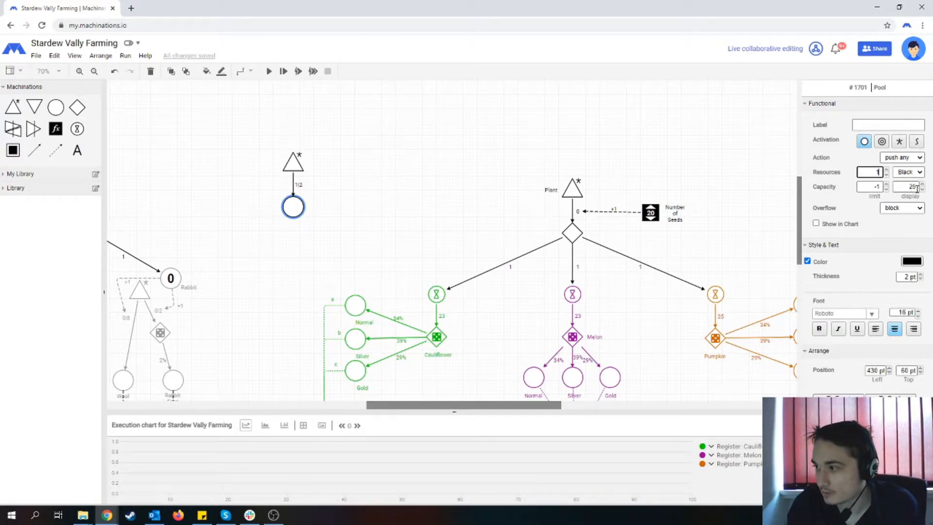
{"action": "left_click", "coordinate": [915, 187]}
{"action": "double_click", "coordinate": [905, 184]}
{"action": "type", "text": "-1"}
{"action": "left_click", "coordinate": [363, 209]}
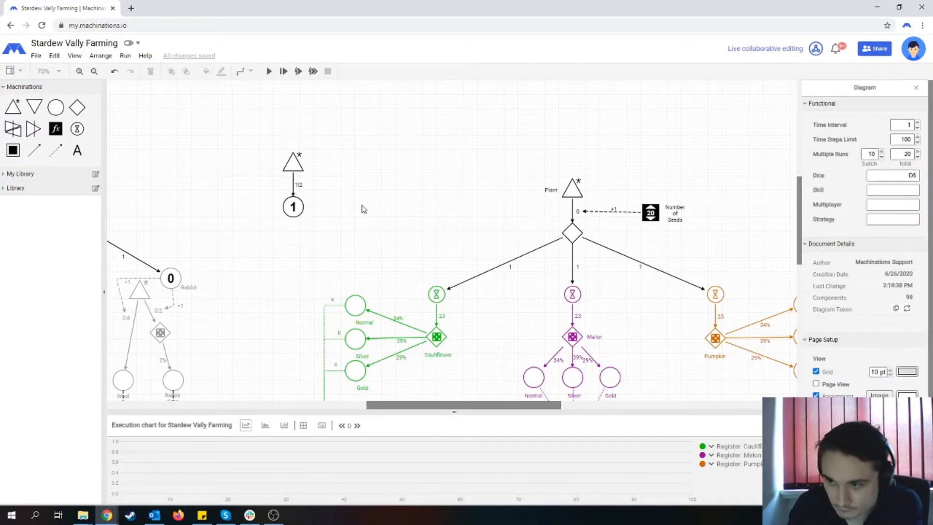
- Add a drain beside the new pool and link the pool to it with a resource connection bent slightly upward
{"action": "scroll", "coordinate": [364, 209], "scroll_direction": "down", "scroll_amount": 1}
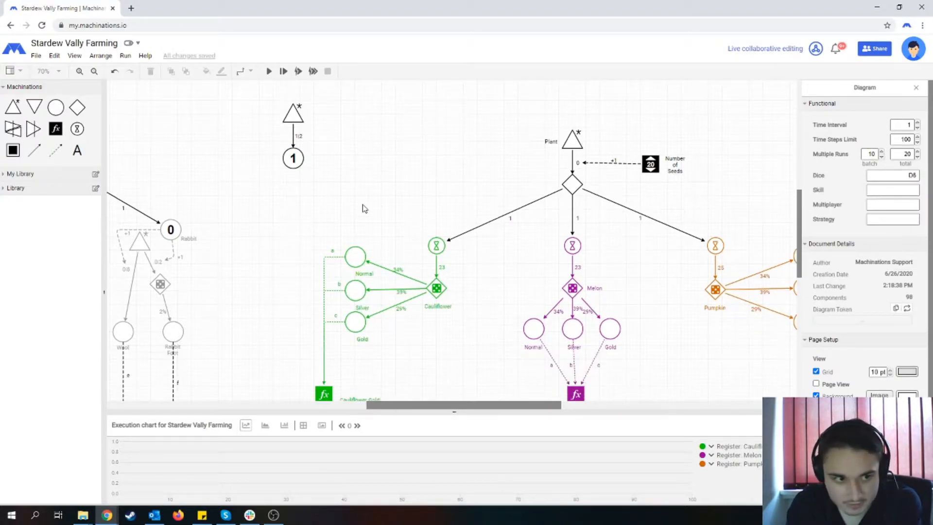
{"action": "scroll", "coordinate": [364, 209], "scroll_direction": "up", "scroll_amount": 1}
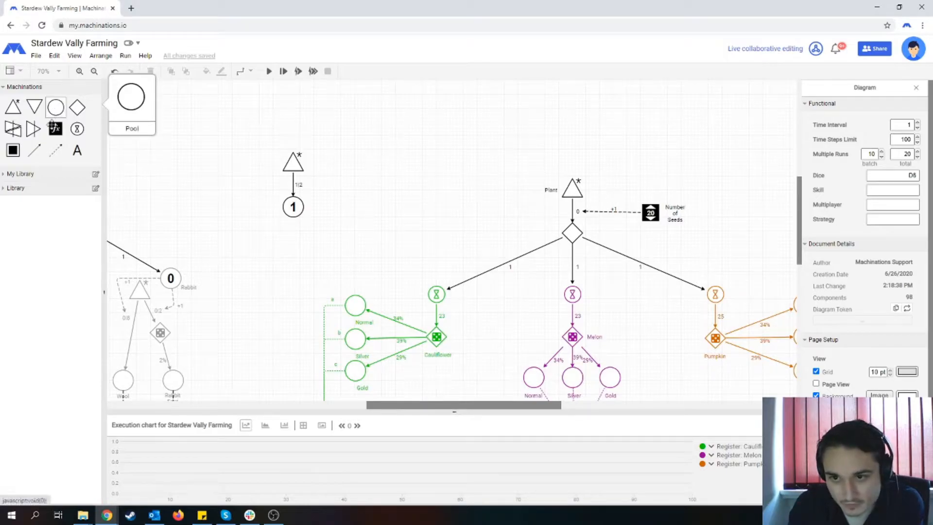
{"action": "left_click_drag", "start_coordinate": [35, 107], "coordinate": [217, 199]}
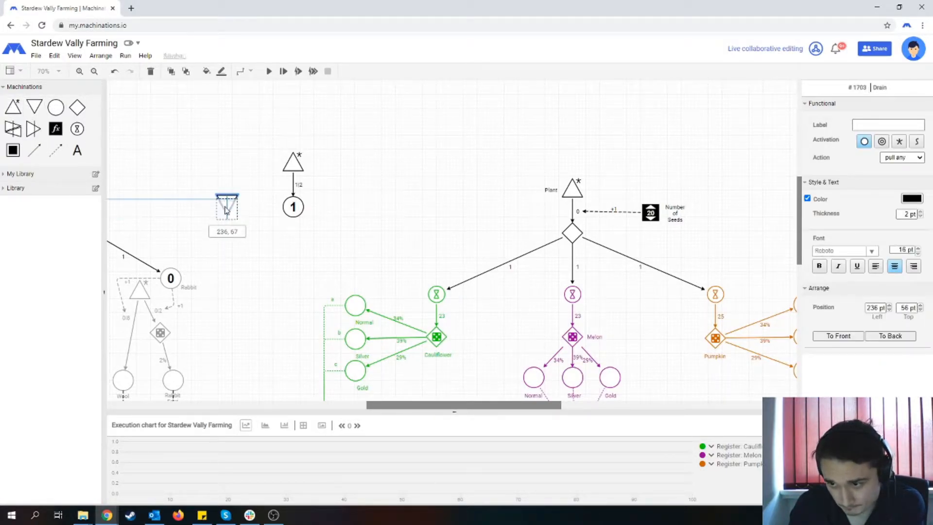
{"action": "left_click", "coordinate": [40, 148]}
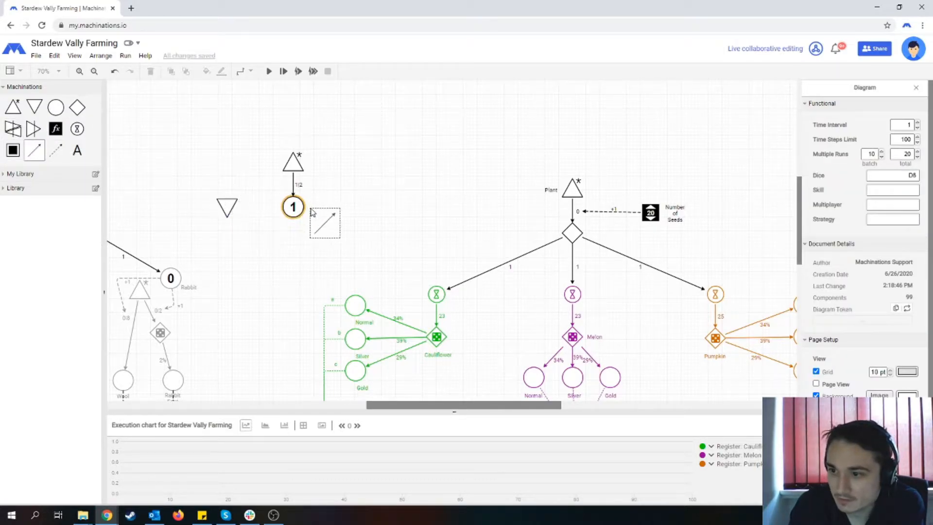
{"action": "left_click_drag", "start_coordinate": [292, 207], "coordinate": [222, 208]}
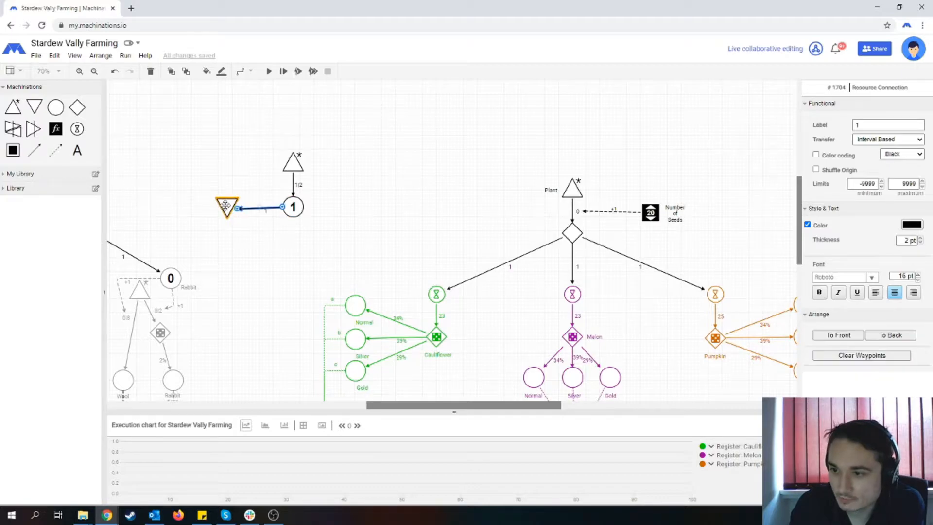
{"action": "left_click", "coordinate": [225, 202]}
{"action": "left_click", "coordinate": [262, 207]}
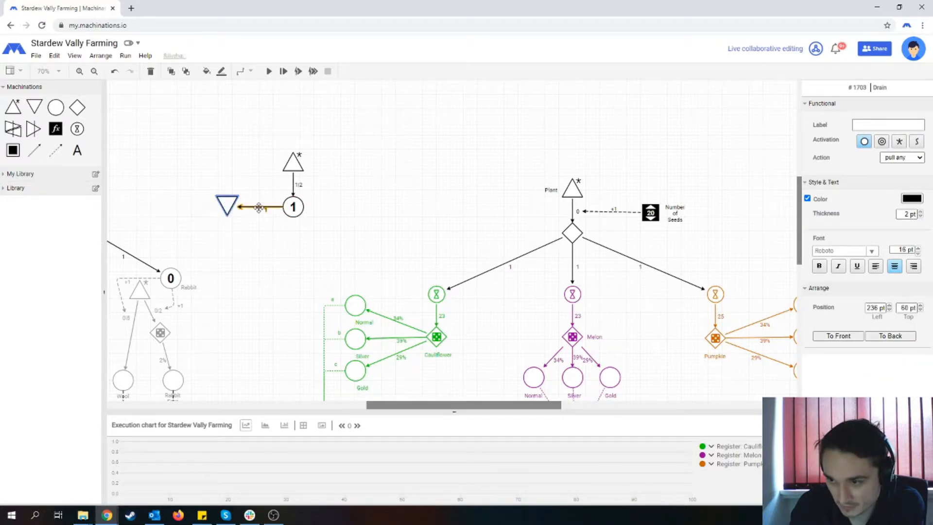
{"action": "mouse_move", "coordinate": [260, 204]}
{"action": "left_mouse_down"}
{"action": "mouse_move", "coordinate": [259, 196]}
{"action": "mouse_move", "coordinate": [291, 206]}
{"action": "mouse_move", "coordinate": [258, 220]}
{"action": "left_mouse_up"}
- Draw a state connection from the pool to the drain, bent below the resource connection, and move the resource connection's label clear of its line
{"action": "left_click", "coordinate": [55, 150]}
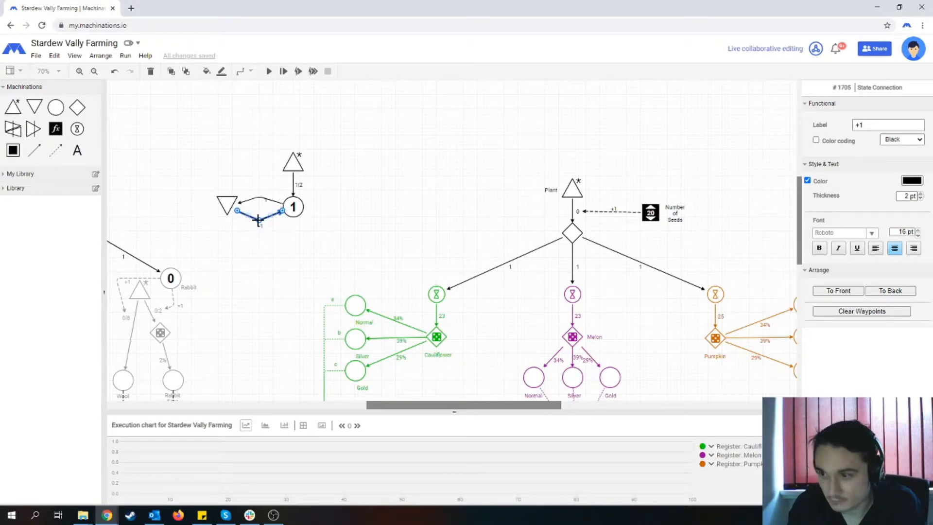
{"action": "key", "text": "Delete"}
{"action": "left_click_drag", "start_coordinate": [55, 150], "coordinate": [261, 221]}
{"action": "left_click", "coordinate": [229, 206]}
{"action": "left_click", "coordinate": [264, 202]}
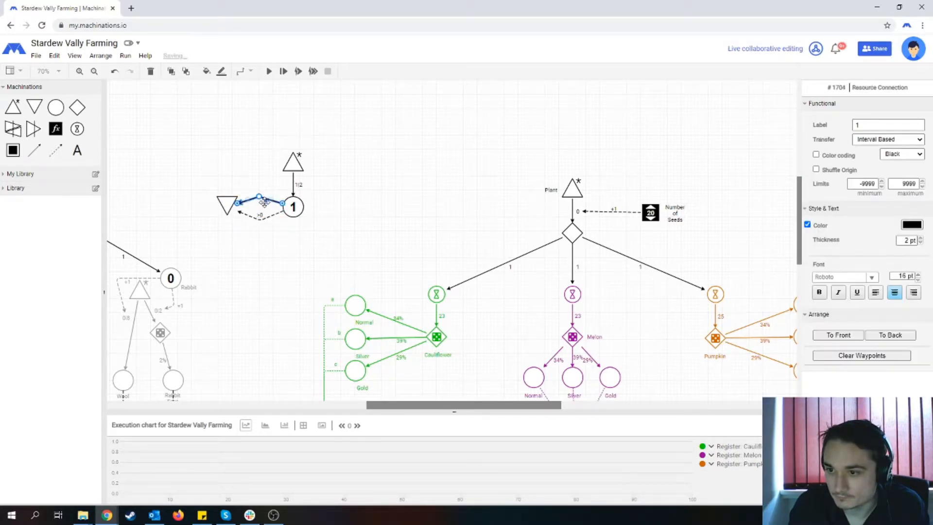
{"action": "left_click", "coordinate": [267, 194]}
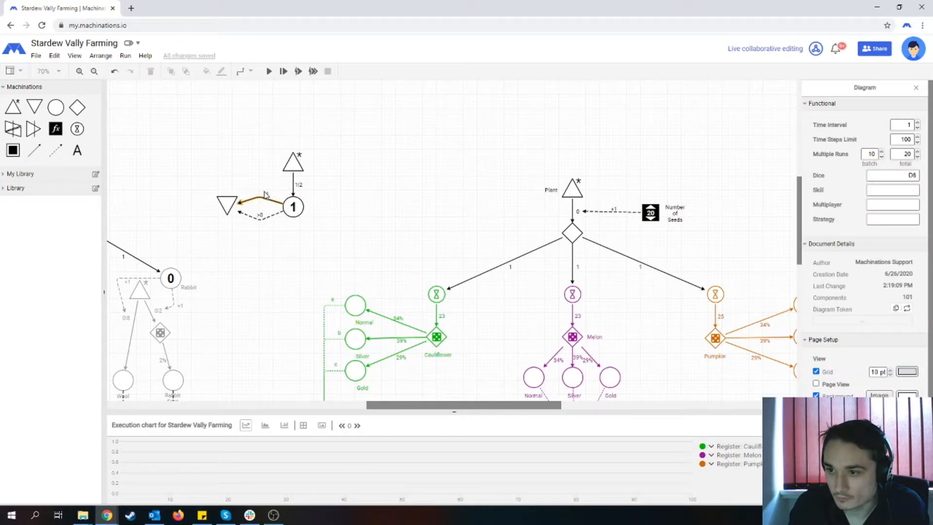
- Set the drain's activation to automatic and label the resource connection from the pool to the drain 113
{"action": "left_click", "coordinate": [226, 210]}
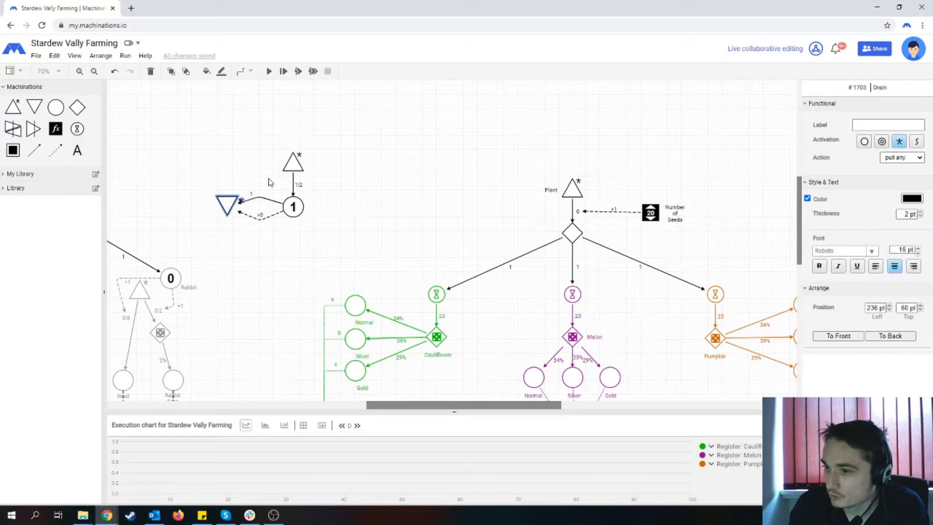
{"action": "left_click", "coordinate": [388, 160]}
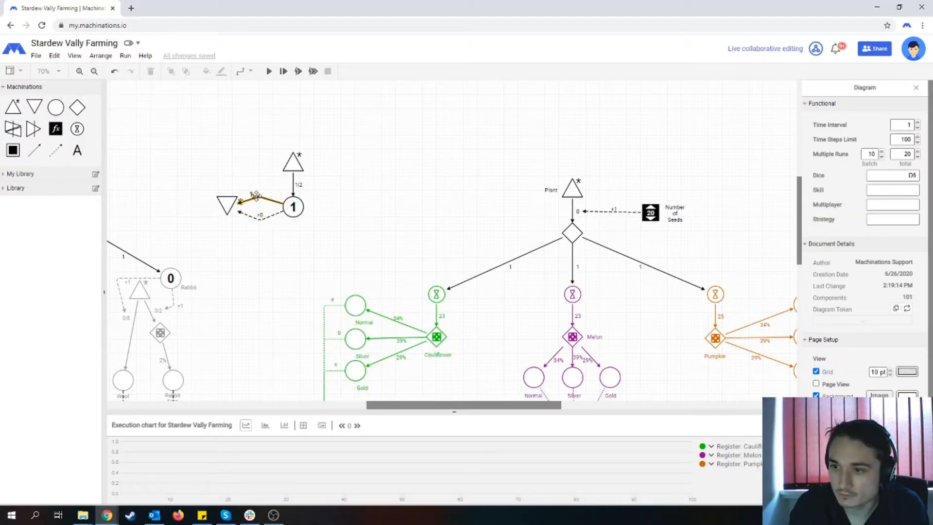
{"action": "left_click", "coordinate": [255, 196]}
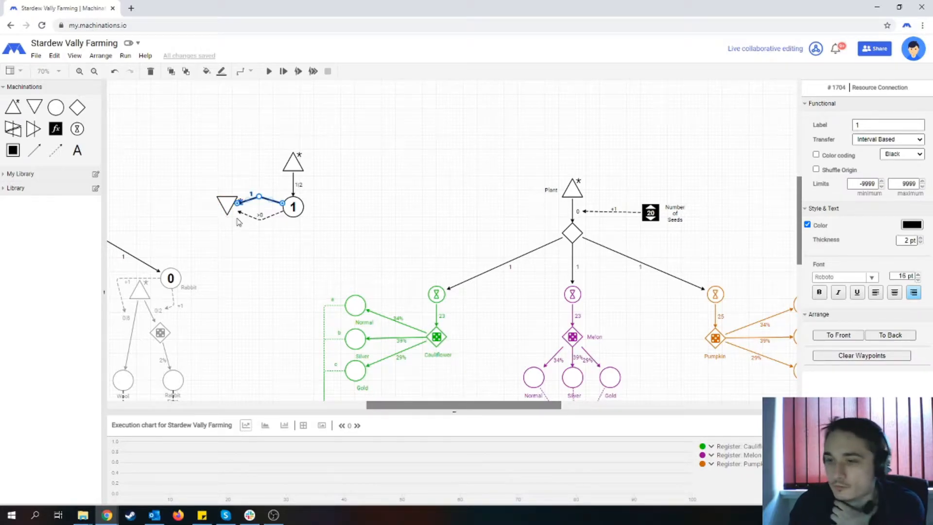
{"action": "left_click", "coordinate": [872, 127]}
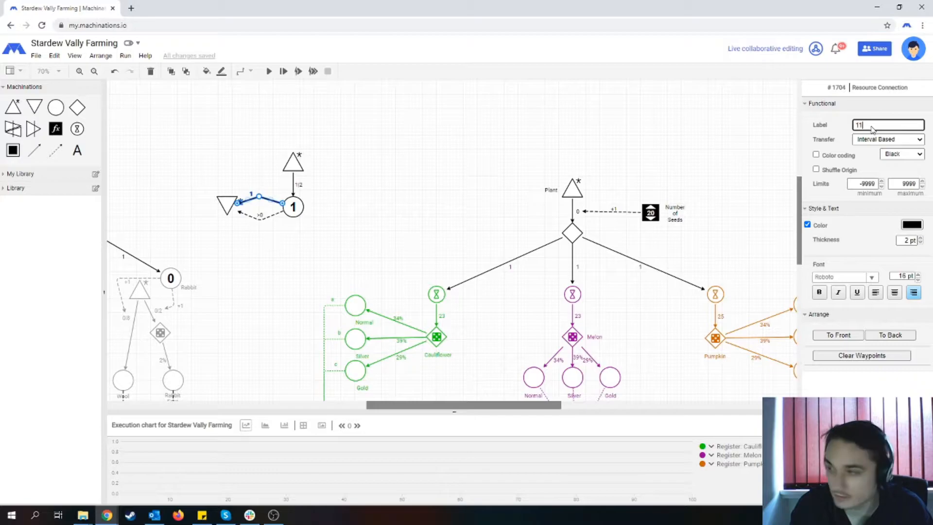
{"action": "left_click", "coordinate": [301, 233]}
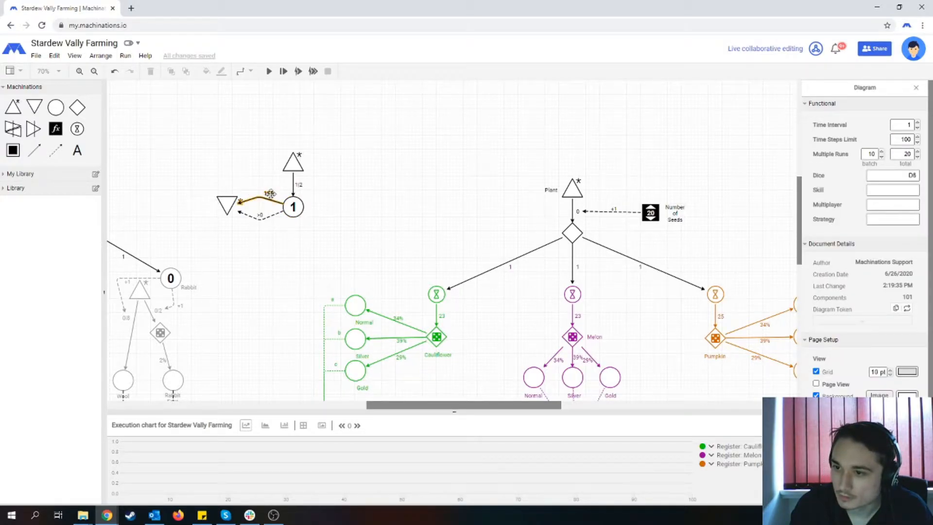
- Set the label of the state connection from the counter pool to the drain to ==113
{"action": "left_click", "coordinate": [260, 217]}
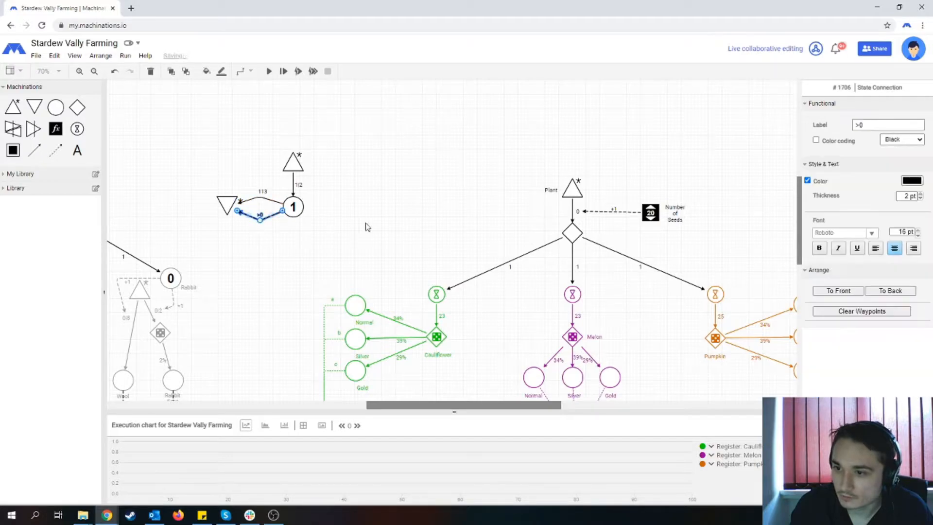
{"action": "left_click_drag", "start_coordinate": [883, 128], "coordinate": [855, 121]}
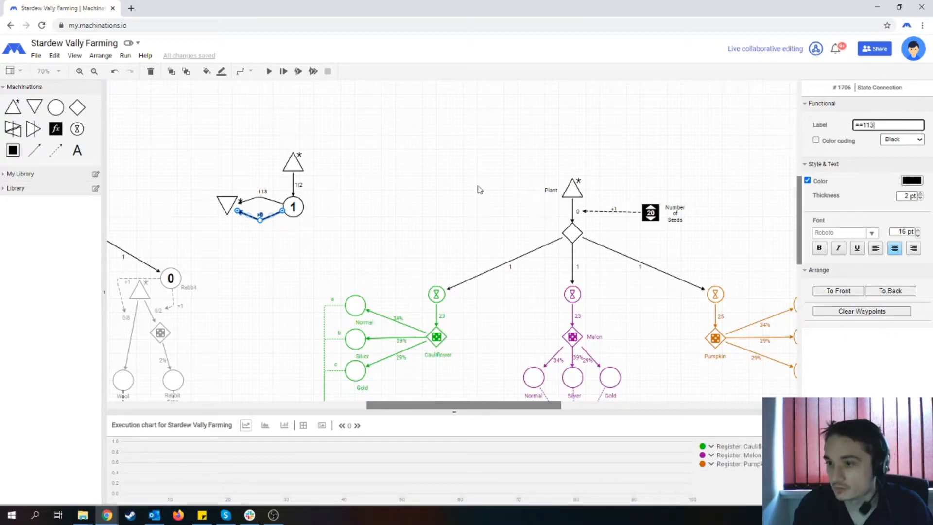
{"action": "left_click", "coordinate": [419, 173]}
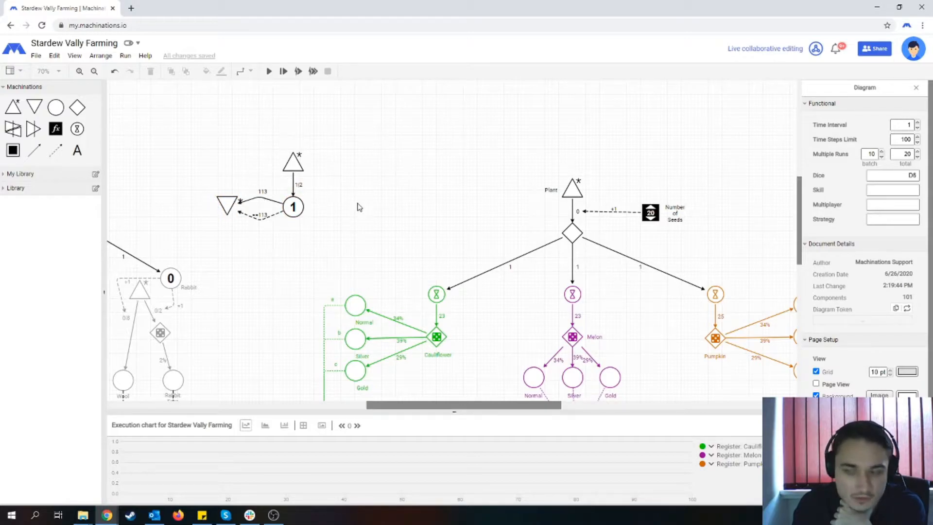
{"action": "scroll", "coordinate": [345, 208], "scroll_direction": "down", "scroll_amount": 1}
{"action": "scroll", "coordinate": [345, 210], "scroll_direction": "up", "scroll_amount": 1}
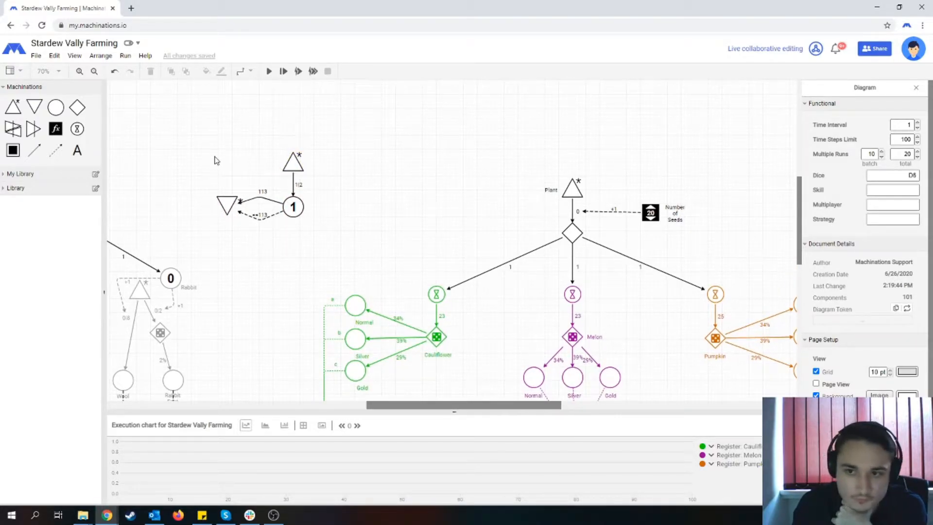
- Add four pools side by side below the counter
{"action": "left_click_drag", "start_coordinate": [56, 106], "coordinate": [224, 256]}
{"action": "left_click_drag", "start_coordinate": [56, 106], "coordinate": [260, 254]}
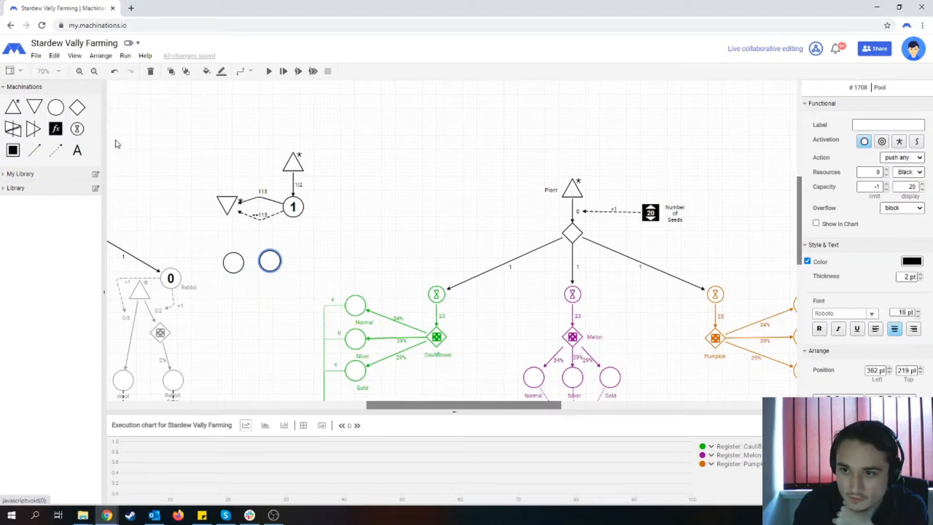
{"action": "left_click_drag", "start_coordinate": [56, 107], "coordinate": [288, 246]}
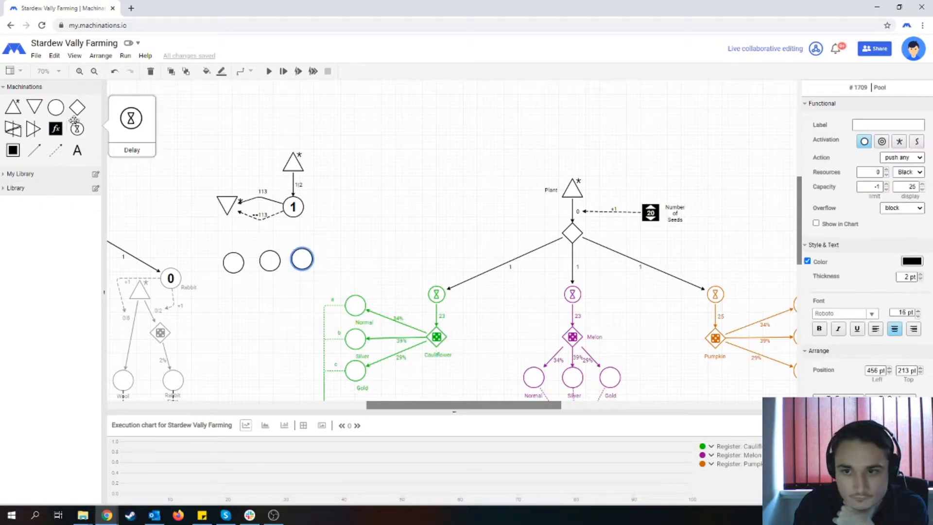
{"action": "left_click_drag", "start_coordinate": [56, 106], "coordinate": [336, 263]}
{"action": "left_click_drag", "start_coordinate": [335, 254], "coordinate": [330, 249]}
- Move the counter and the four new pools upward together and line the pools up in an evenly spaced row
{"action": "left_click_drag", "start_coordinate": [198, 141], "coordinate": [371, 287]}
{"action": "left_click_drag", "start_coordinate": [293, 206], "coordinate": [283, 167]}
{"action": "left_click", "coordinate": [325, 258]}
{"action": "left_click_drag", "start_coordinate": [300, 221], "coordinate": [228, 225]}
{"action": "left_click_drag", "start_coordinate": [335, 223], "coordinate": [337, 225]}
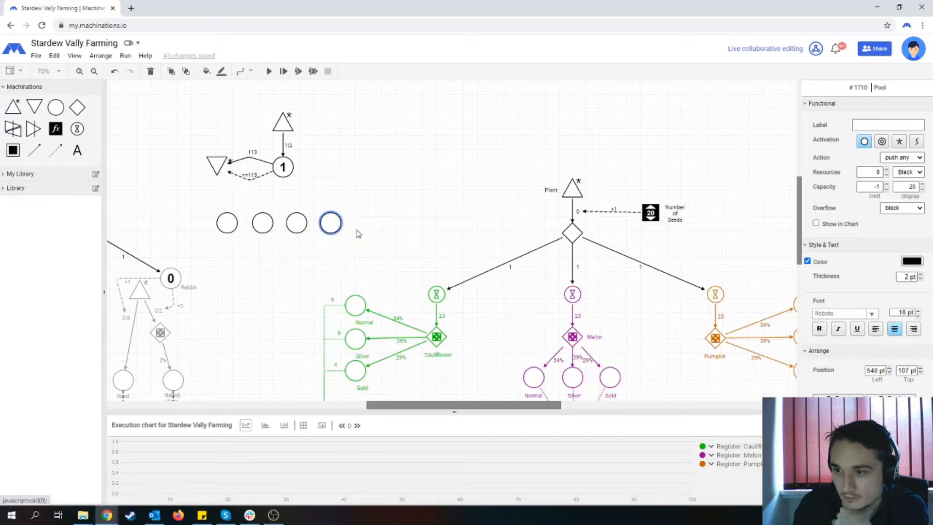
{"action": "left_click", "coordinate": [369, 238]}
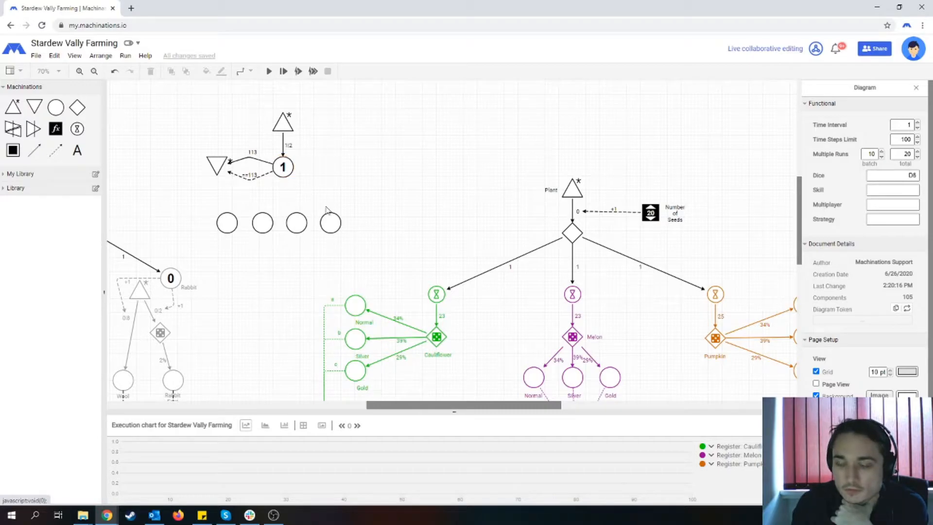
- Label the four pools in the row Spring, Summer, Autumn and Winter, in that order
{"action": "left_click", "coordinate": [232, 215]}
{"action": "left_click", "coordinate": [919, 126]}
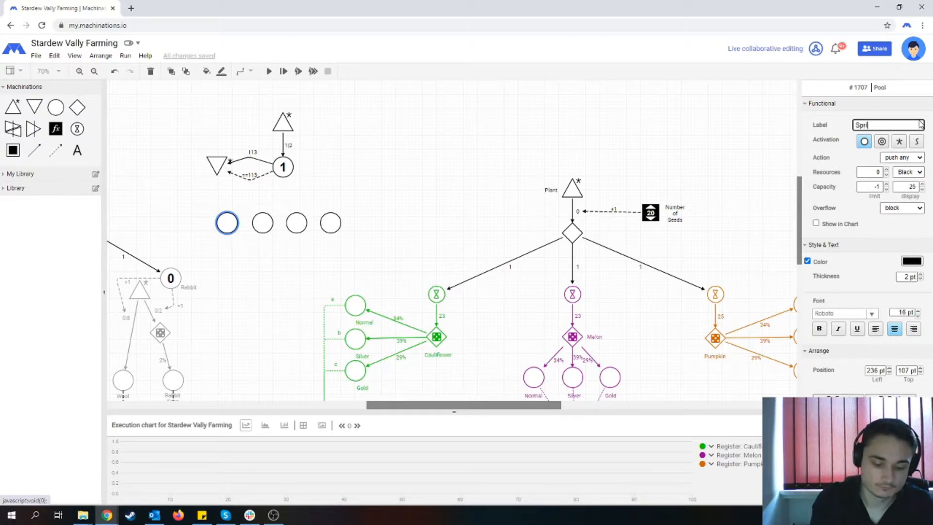
{"action": "left_click", "coordinate": [262, 221]}
{"action": "left_click", "coordinate": [867, 126]}
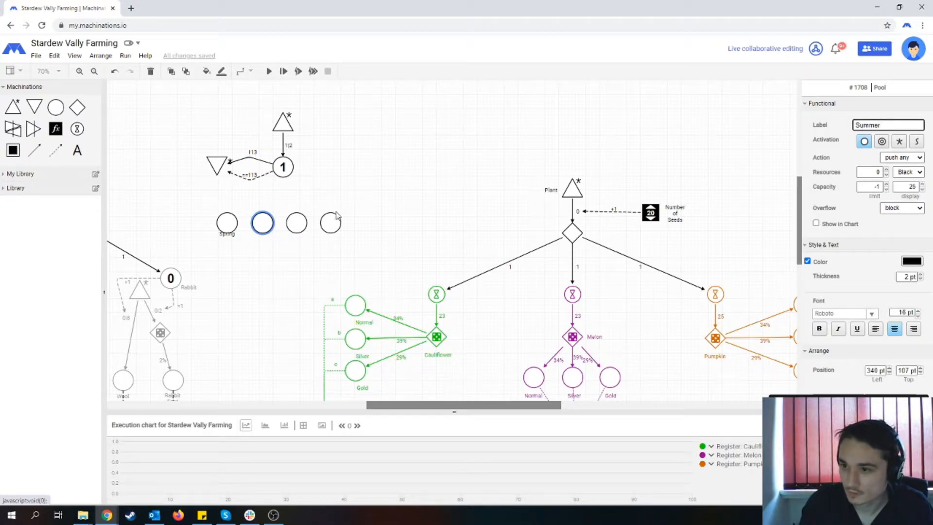
{"action": "left_click", "coordinate": [297, 222]}
{"action": "left_click", "coordinate": [870, 128]}
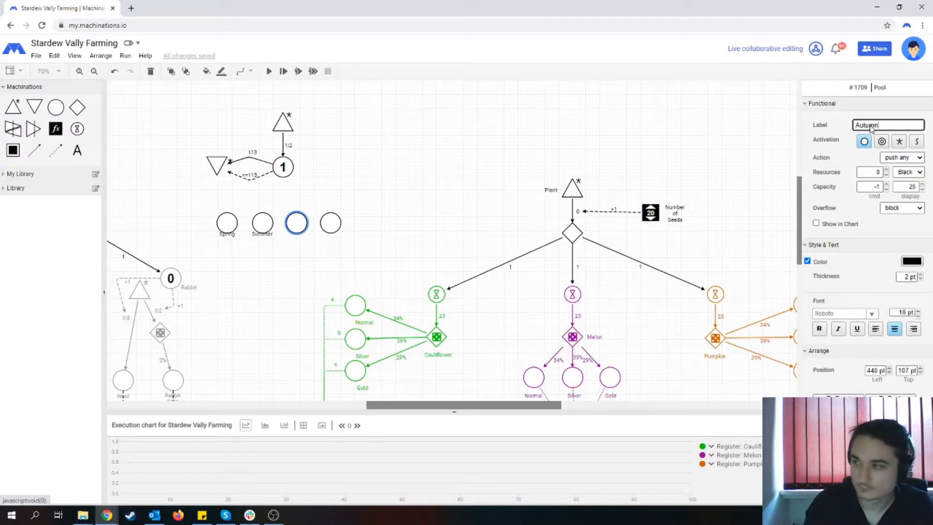
{"action": "left_click", "coordinate": [330, 222]}
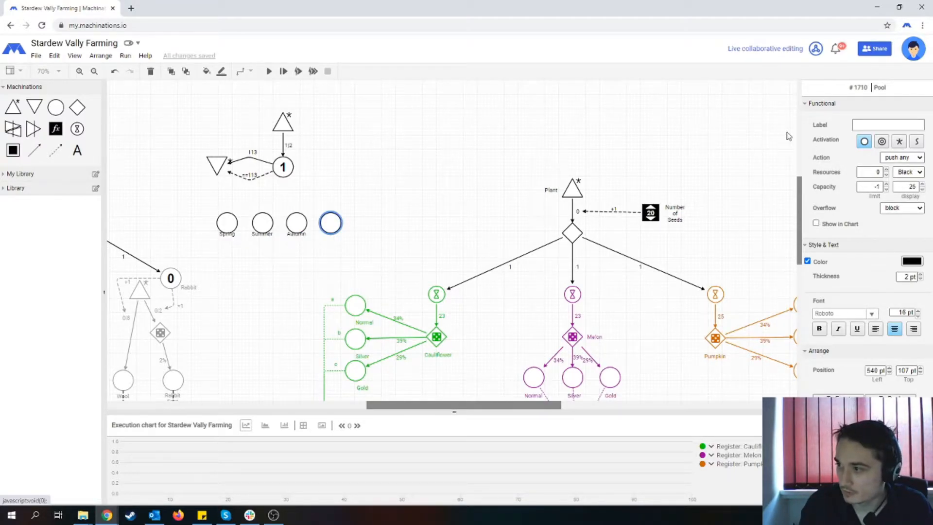
{"action": "left_click", "coordinate": [861, 126]}
{"action": "type", "text": "Wint"}
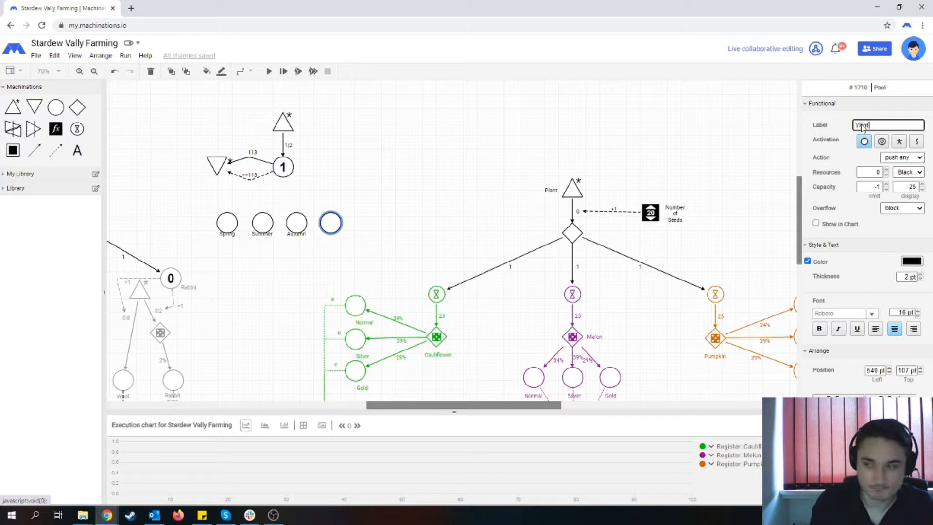
{"action": "type", "text": "er"}
{"action": "left_click", "coordinate": [444, 149]}
- Move the Spring label clear below its pool and set the pool's line and text color to a medium green
{"action": "left_click", "coordinate": [227, 221]}
{"action": "left_click_drag", "start_coordinate": [227, 235], "coordinate": [227, 242]}
{"action": "left_click", "coordinate": [233, 211]}
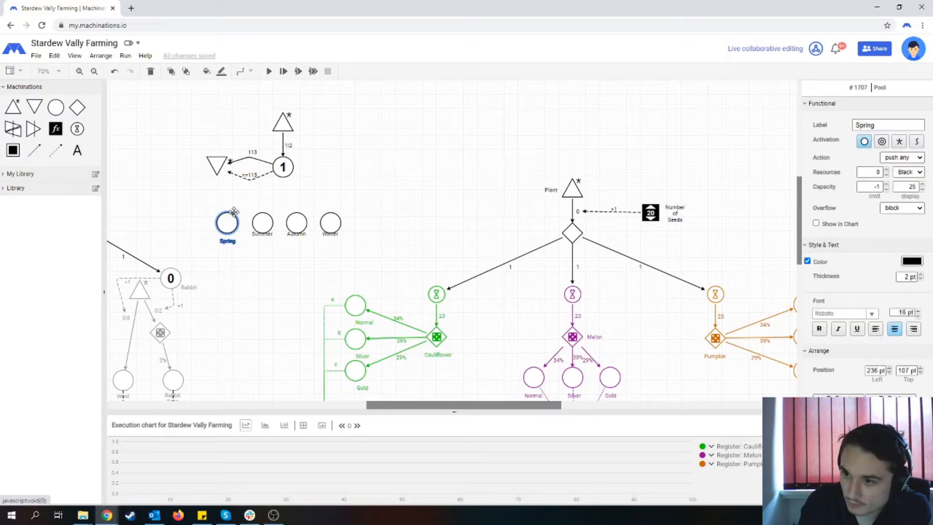
{"action": "left_click", "coordinate": [221, 71]}
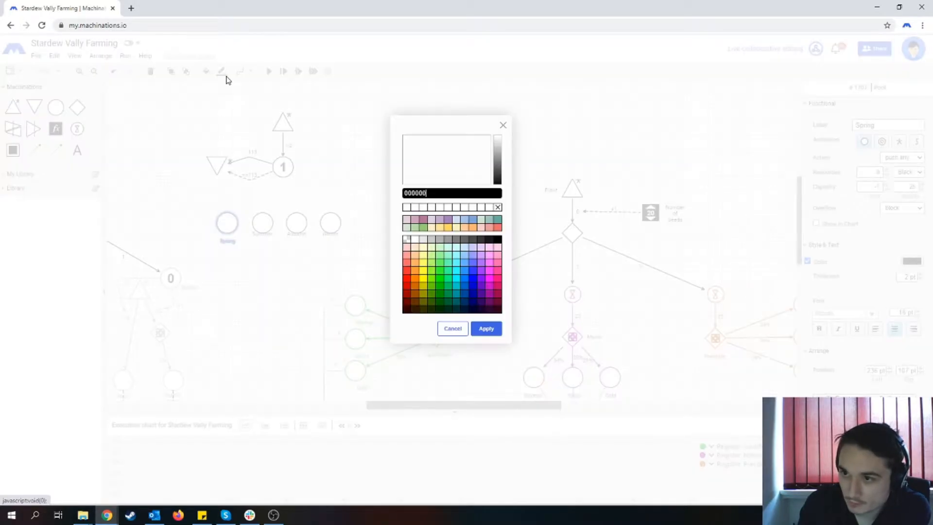
{"action": "left_click", "coordinate": [503, 125]}
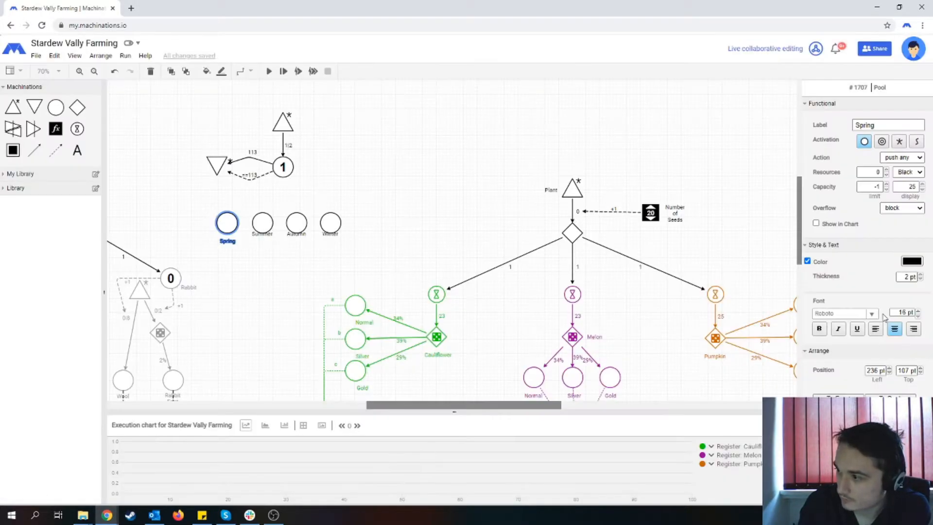
{"action": "left_click", "coordinate": [912, 261]}
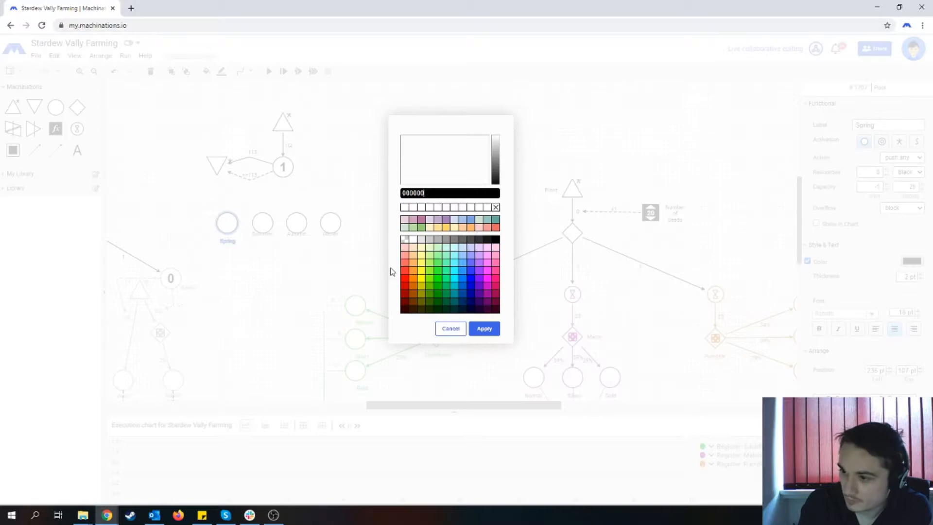
{"action": "left_click", "coordinate": [433, 295]}
{"action": "left_click", "coordinate": [483, 328]}
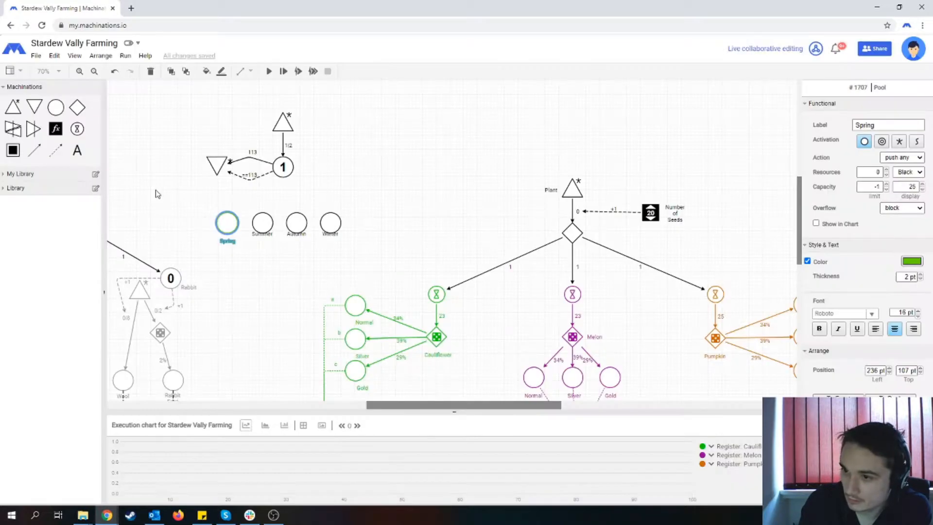
- Fill the Spring pool with bright green 80FF00
{"action": "left_click", "coordinate": [206, 71]}
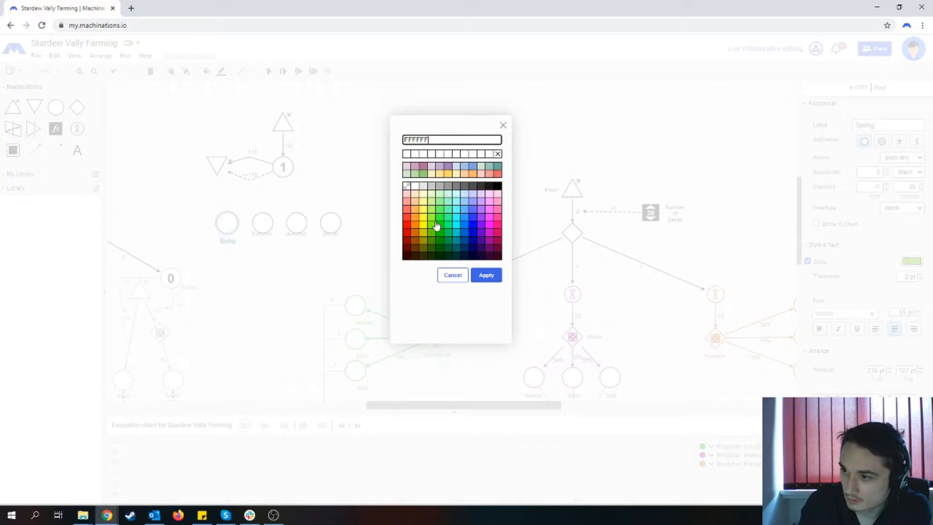
{"action": "left_click", "coordinate": [433, 226]}
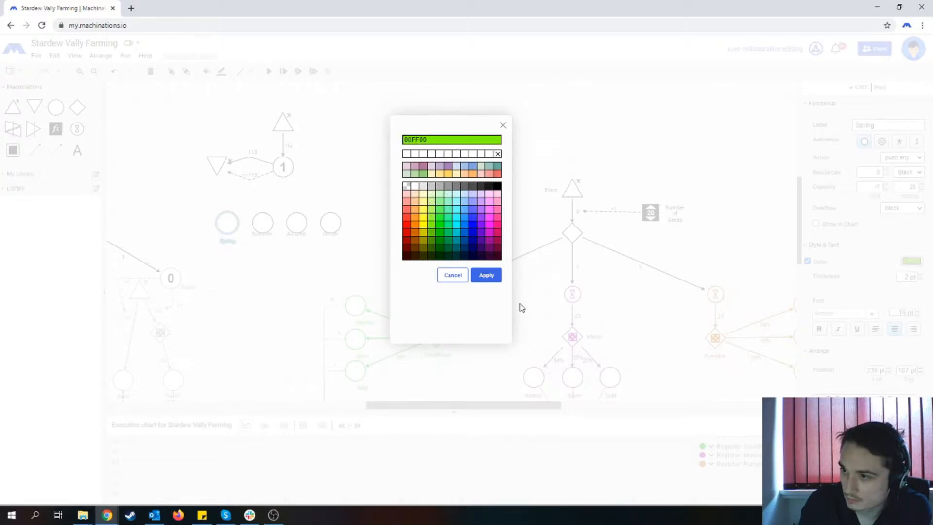
{"action": "left_click", "coordinate": [486, 275]}
{"action": "left_click", "coordinate": [227, 226]}
- Move the Summer label clear below its pool and set the pool's line and text color to CCCC00
{"action": "left_click", "coordinate": [262, 226]}
{"action": "left_click_drag", "start_coordinate": [262, 234], "coordinate": [262, 242]}
{"action": "left_click", "coordinate": [262, 242]}
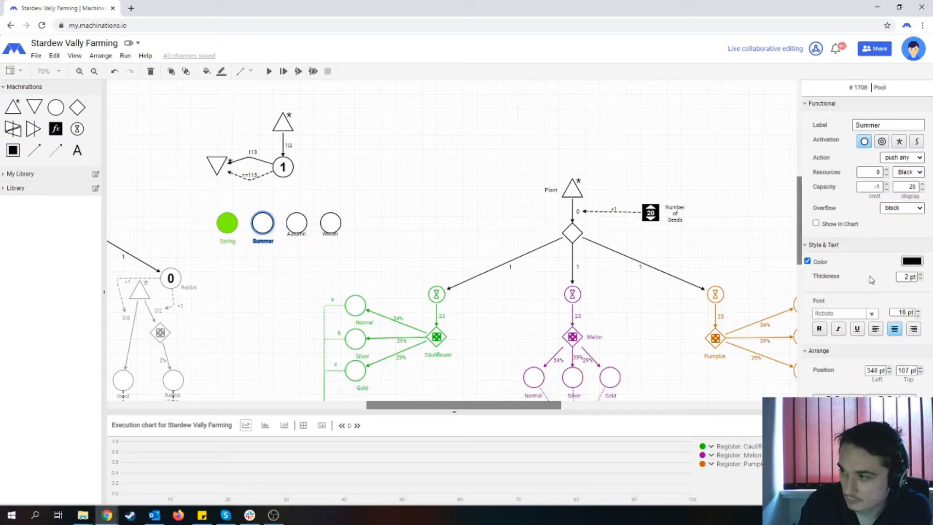
{"action": "left_click", "coordinate": [911, 260]}
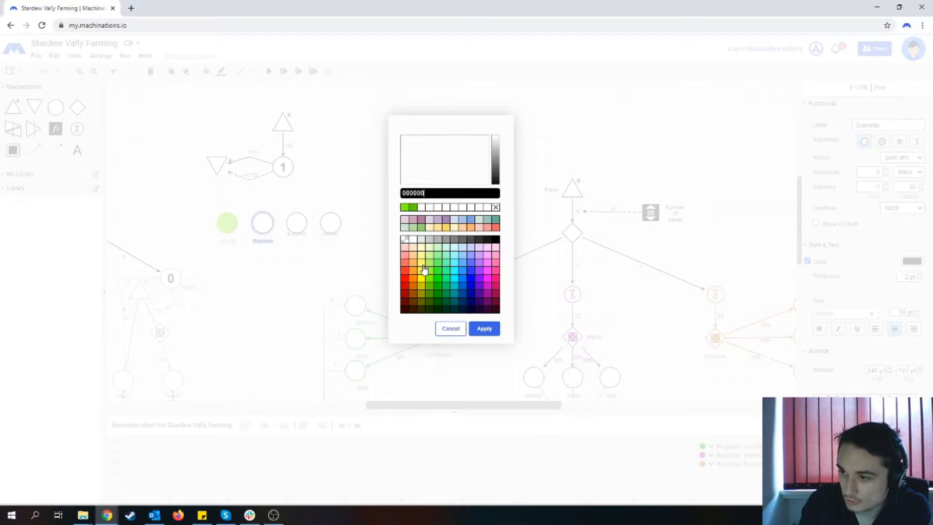
{"action": "left_click", "coordinate": [422, 290]}
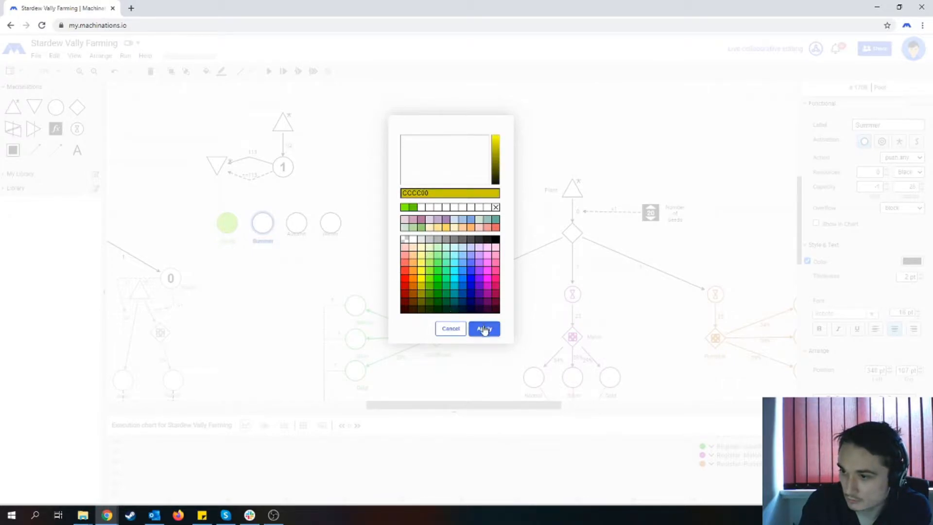
{"action": "left_click", "coordinate": [484, 328]}
- Fill the Summer pool with the dark yellow that matches its outline
{"action": "left_click", "coordinate": [207, 72]}
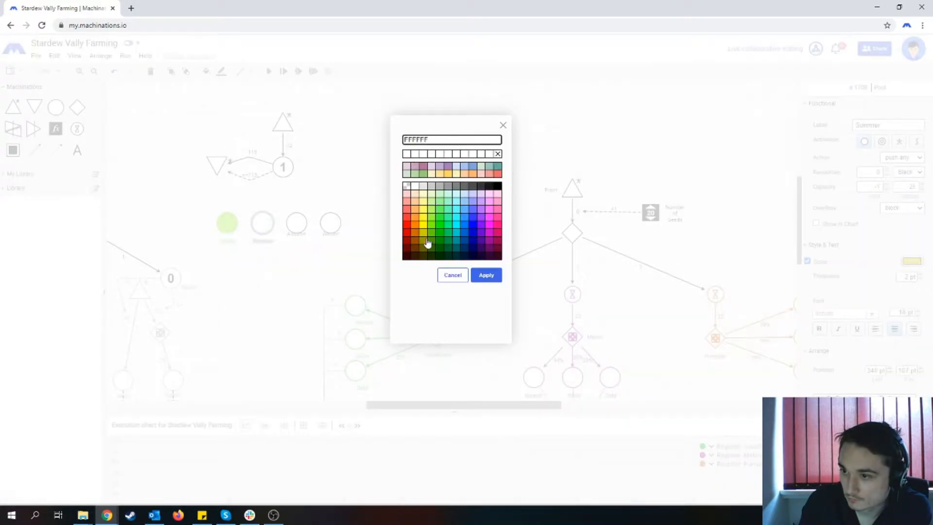
{"action": "left_click", "coordinate": [425, 235]}
{"action": "left_click", "coordinate": [491, 279]}
{"action": "left_click", "coordinate": [286, 258]}
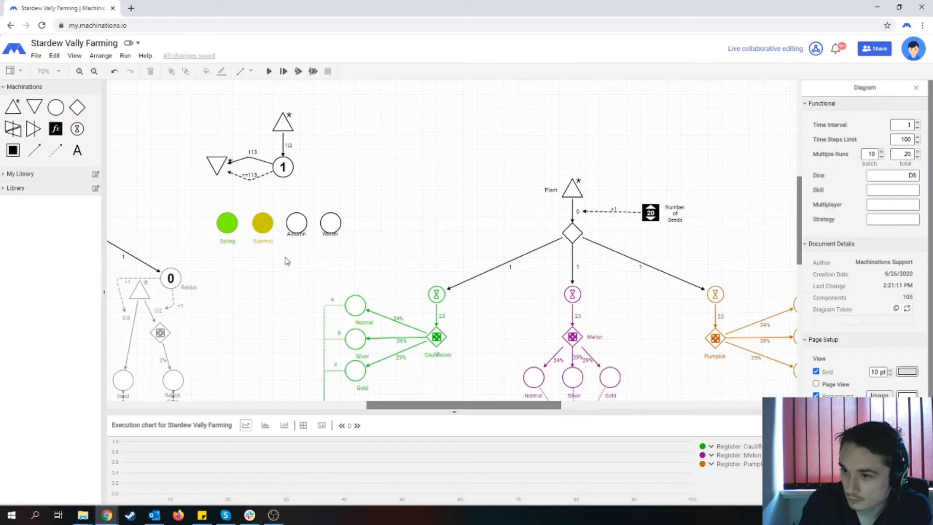
- Set the Autumn pool's line and text color to brown 994C00
{"action": "left_click", "coordinate": [286, 222]}
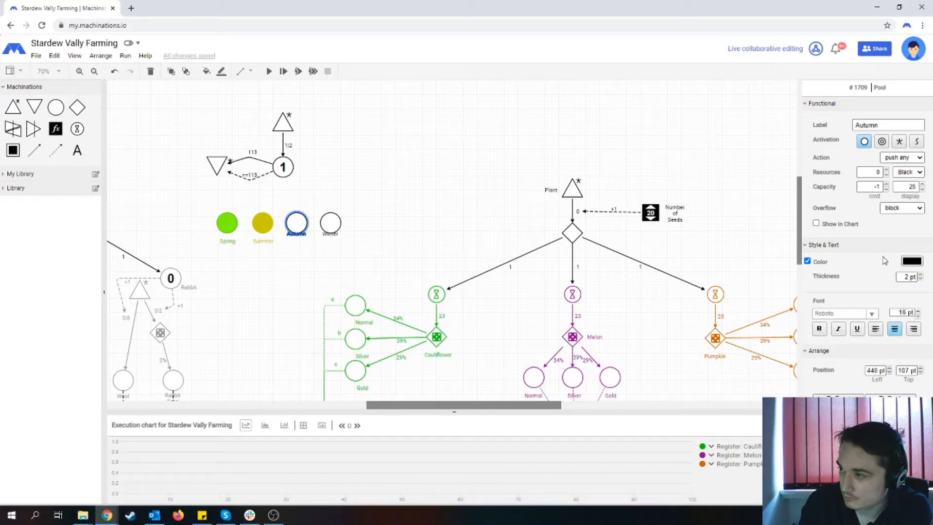
{"action": "left_click", "coordinate": [911, 260]}
{"action": "left_click", "coordinate": [420, 304]}
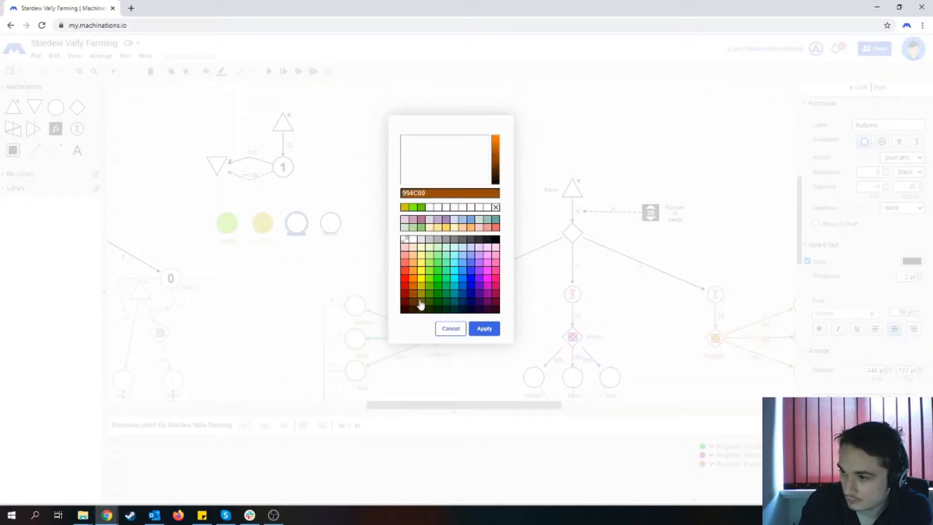
{"action": "left_click", "coordinate": [484, 328]}
{"action": "left_click", "coordinate": [235, 318]}
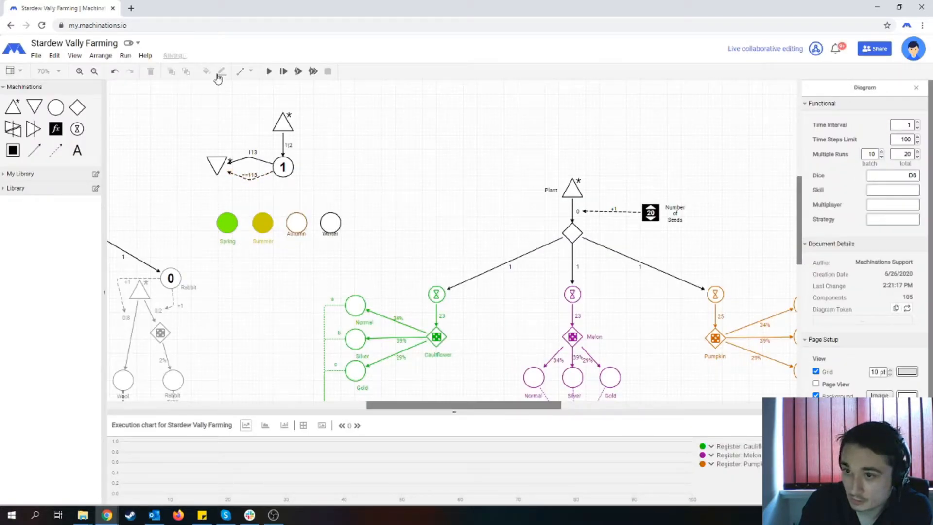
- Fill the Autumn pool with the brown that matches its outline
{"action": "left_click", "coordinate": [287, 220]}
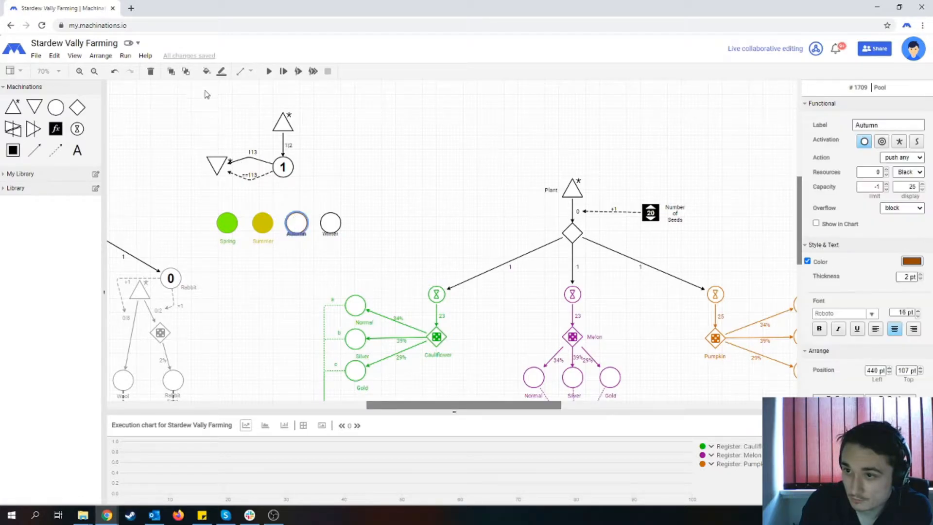
{"action": "left_click", "coordinate": [206, 72]}
{"action": "left_click", "coordinate": [416, 246]}
{"action": "left_click", "coordinate": [486, 275]}
{"action": "left_click", "coordinate": [281, 284]}
- Move the Autumn and Winter labels clear below their pools, in line with the other season labels
{"action": "left_click", "coordinate": [299, 225]}
{"action": "left_click_drag", "start_coordinate": [297, 233], "coordinate": [333, 240]}
{"action": "left_click", "coordinate": [334, 226]}
{"action": "left_click", "coordinate": [331, 240]}
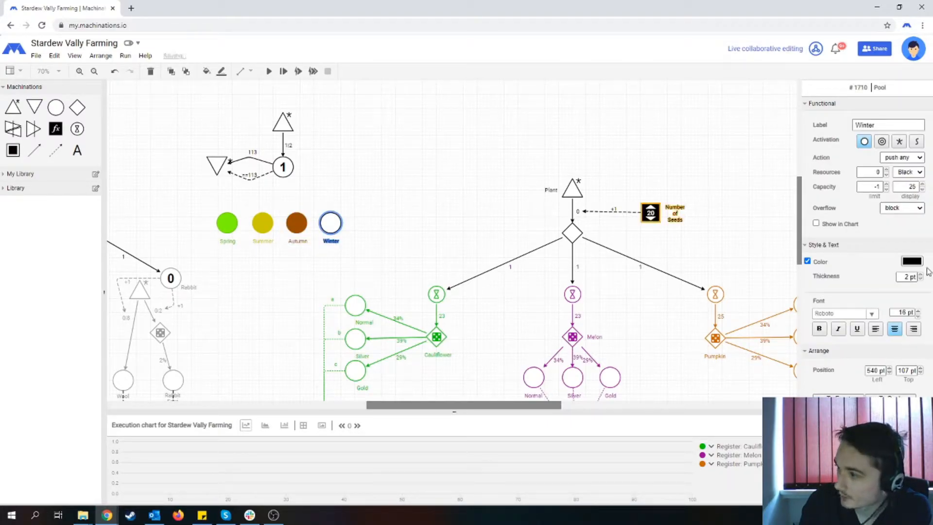
- Set the Winter pool's line and text color to blue 0066CC
{"action": "left_click", "coordinate": [912, 261]}
{"action": "left_click", "coordinate": [467, 293]}
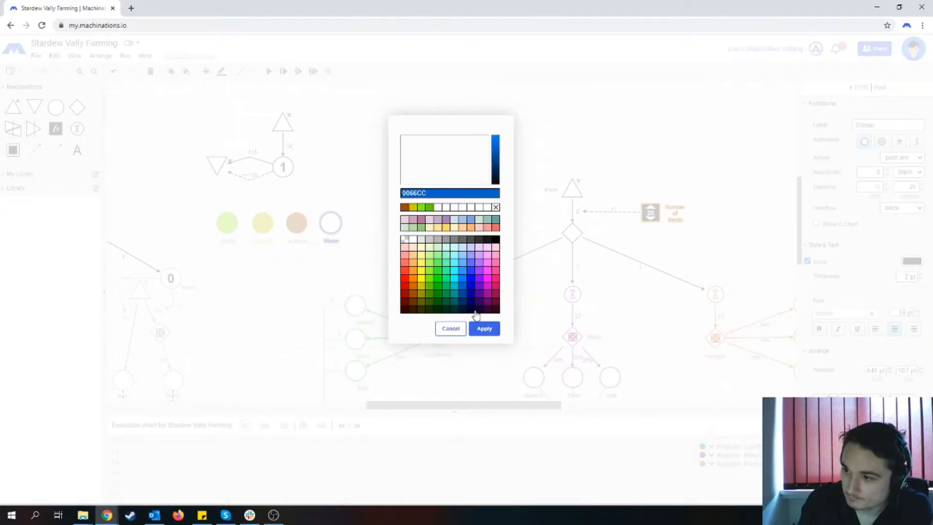
{"action": "left_click", "coordinate": [483, 329]}
{"action": "left_click", "coordinate": [258, 282]}
- Fill the Winter pool with blue 0066CC
{"action": "left_click", "coordinate": [330, 223]}
{"action": "left_click", "coordinate": [207, 72]}
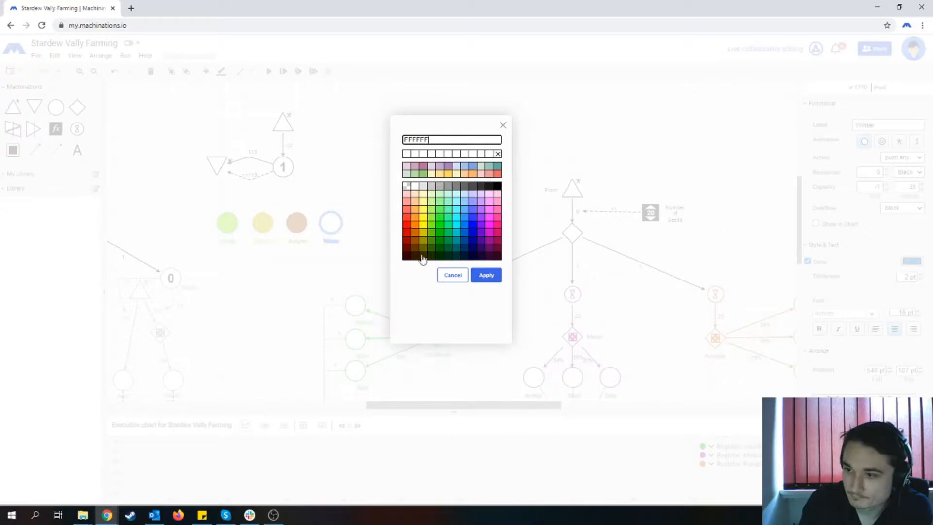
{"action": "left_click", "coordinate": [464, 237]}
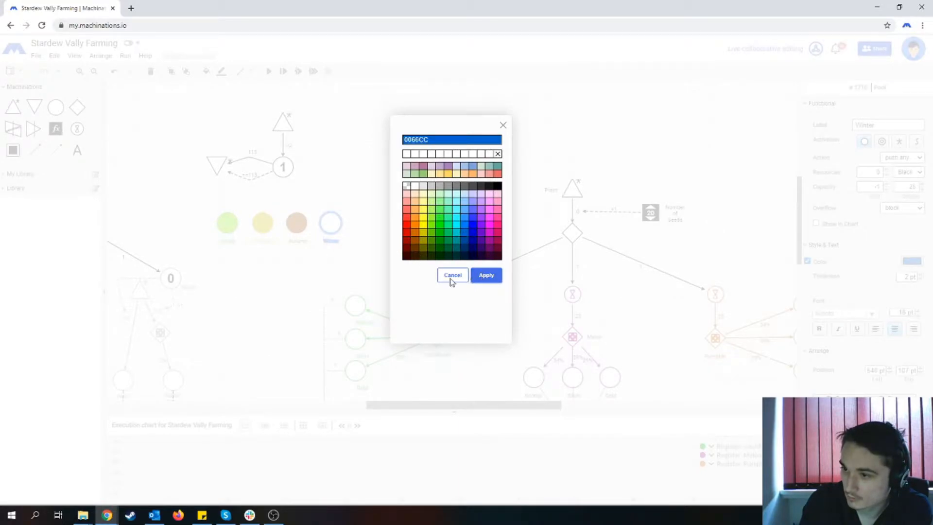
{"action": "left_click", "coordinate": [485, 275]}
{"action": "left_click", "coordinate": [339, 281]}
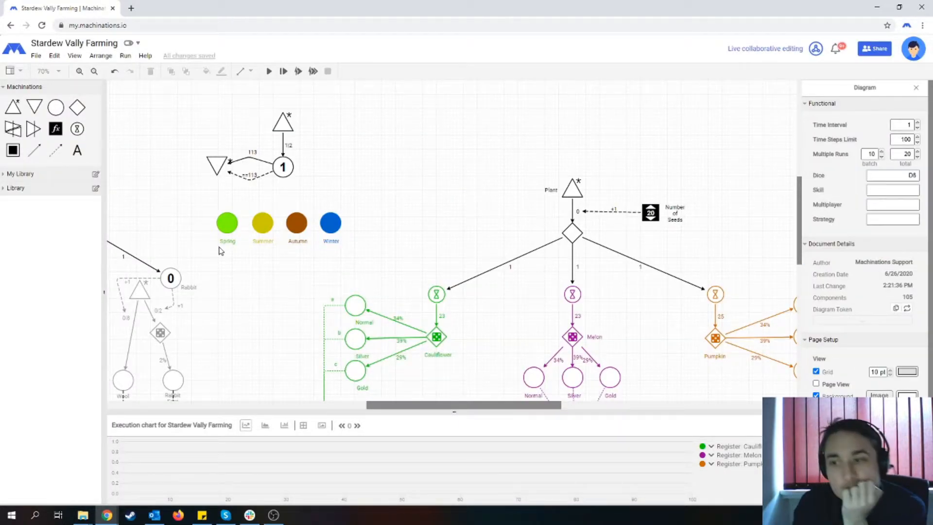
- Connect the day counter pool to the Spring, Summer, Autumn and Winter pools with one state connection each
{"action": "left_click", "coordinate": [61, 154]}
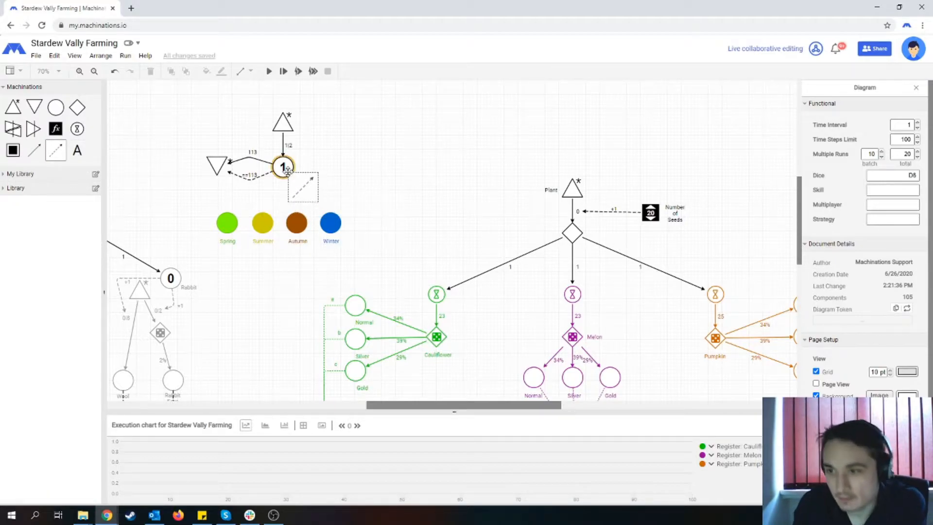
{"action": "left_click_drag", "start_coordinate": [284, 167], "coordinate": [228, 220]}
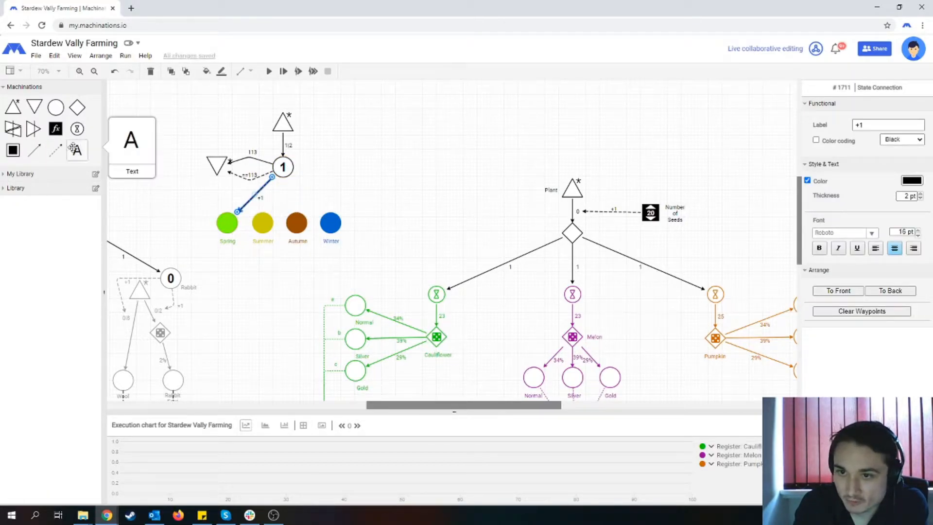
{"action": "left_click", "coordinate": [56, 151]}
{"action": "left_click_drag", "start_coordinate": [283, 167], "coordinate": [262, 222]}
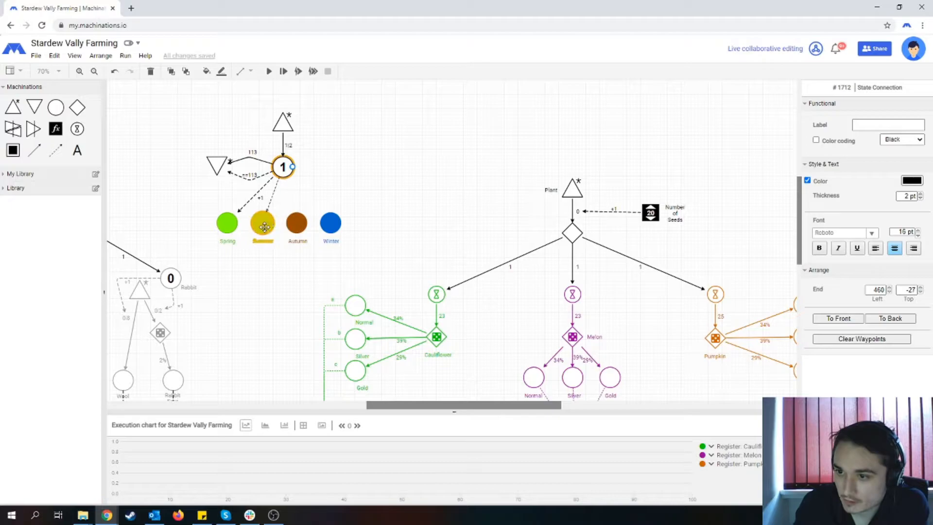
{"action": "left_click", "coordinate": [56, 150]}
{"action": "left_click_drag", "start_coordinate": [284, 168], "coordinate": [295, 218]}
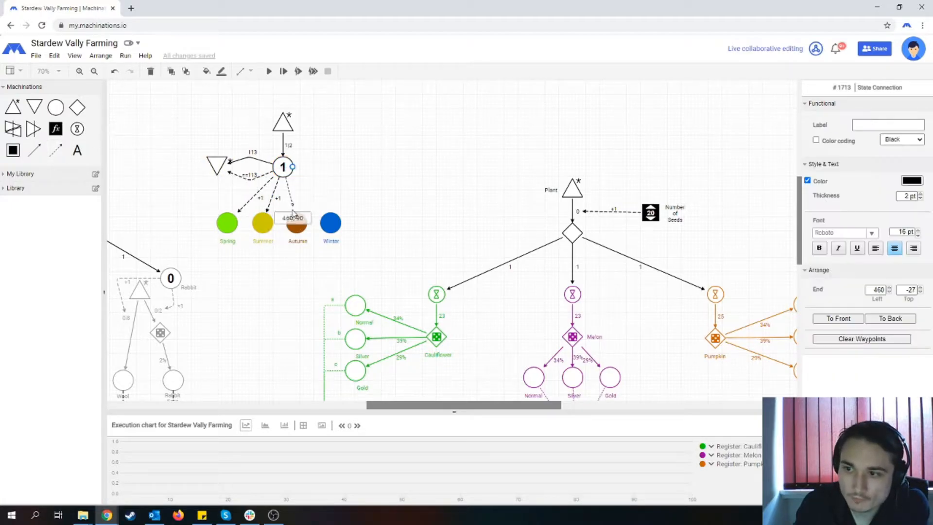
{"action": "left_click", "coordinate": [56, 150]}
{"action": "left_click_drag", "start_coordinate": [284, 167], "coordinate": [338, 221]}
{"action": "left_click", "coordinate": [326, 178]}
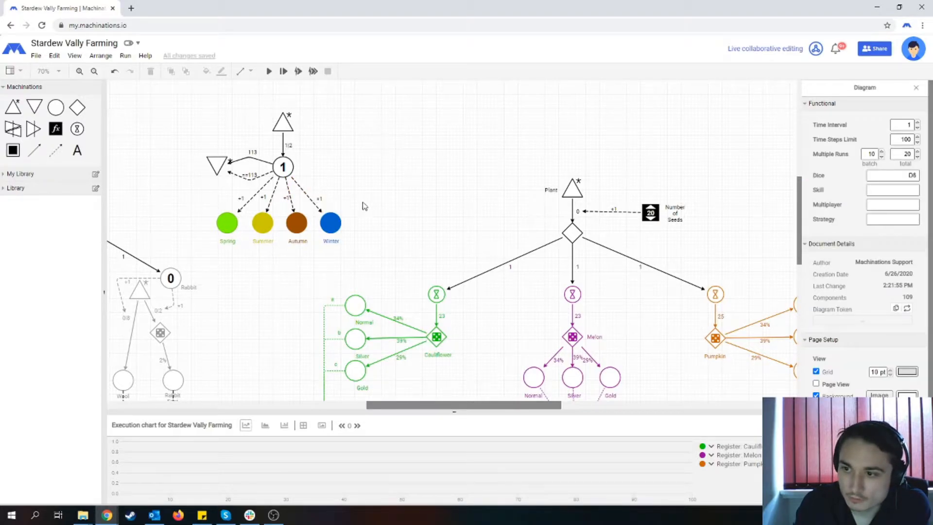
- Label the counter's state connections 1..28 for Spring and 29..56 for Summer
{"action": "left_click", "coordinate": [240, 221]}
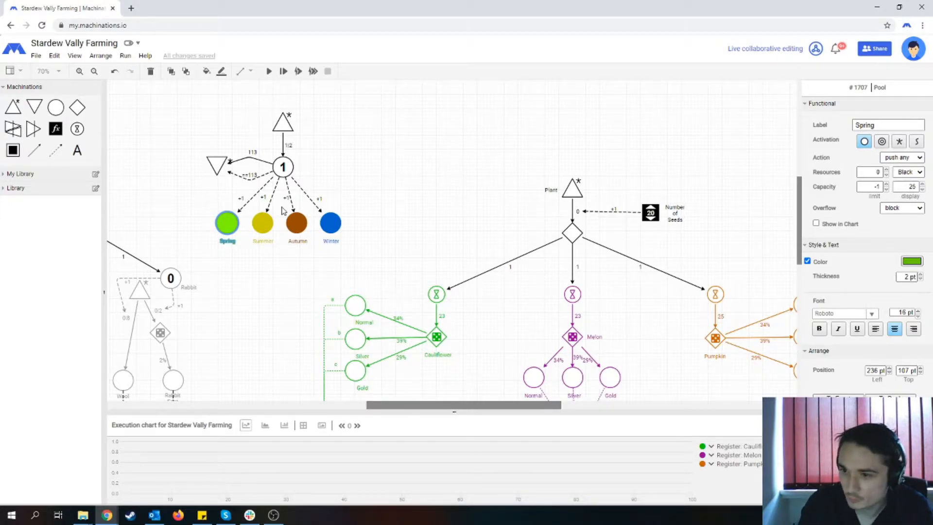
{"action": "left_click", "coordinate": [243, 203]}
{"action": "left_click", "coordinate": [832, 123]}
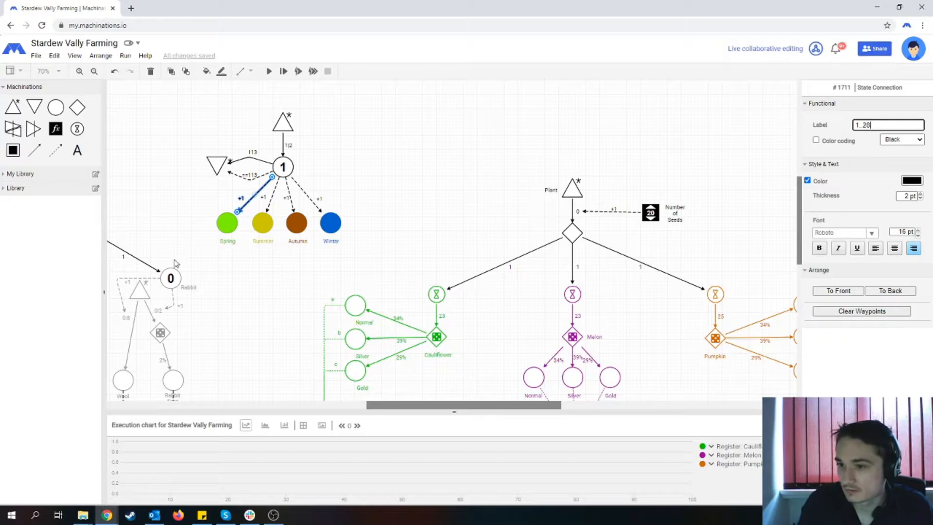
{"action": "left_click", "coordinate": [270, 206]}
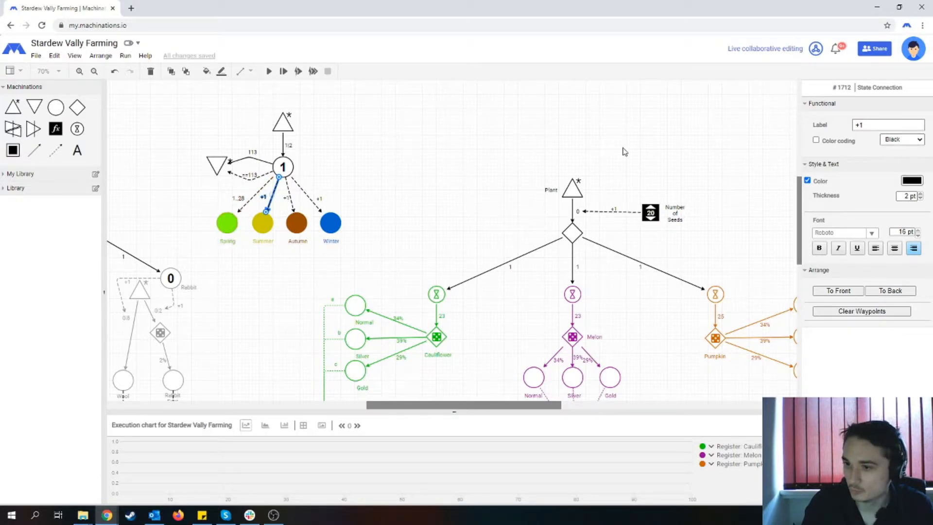
{"action": "double_click", "coordinate": [891, 124]}
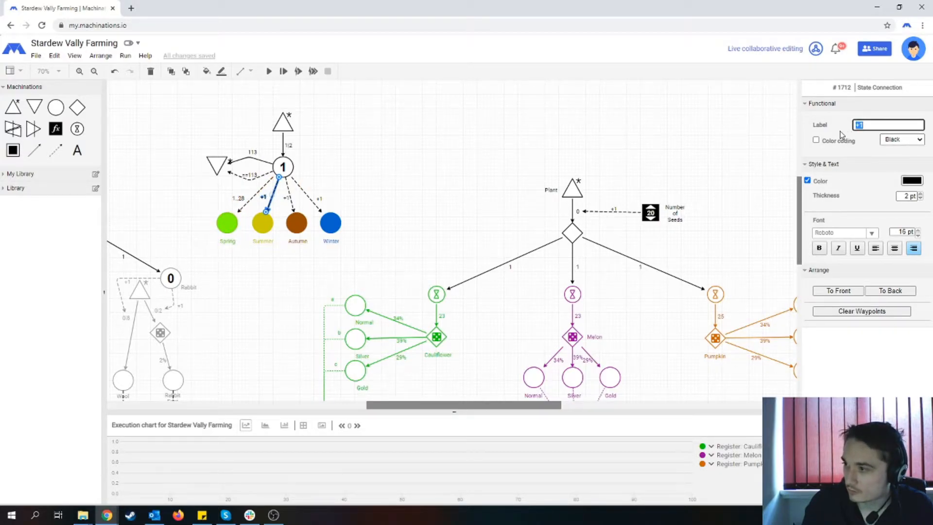
{"action": "type", "text": "29..56"}
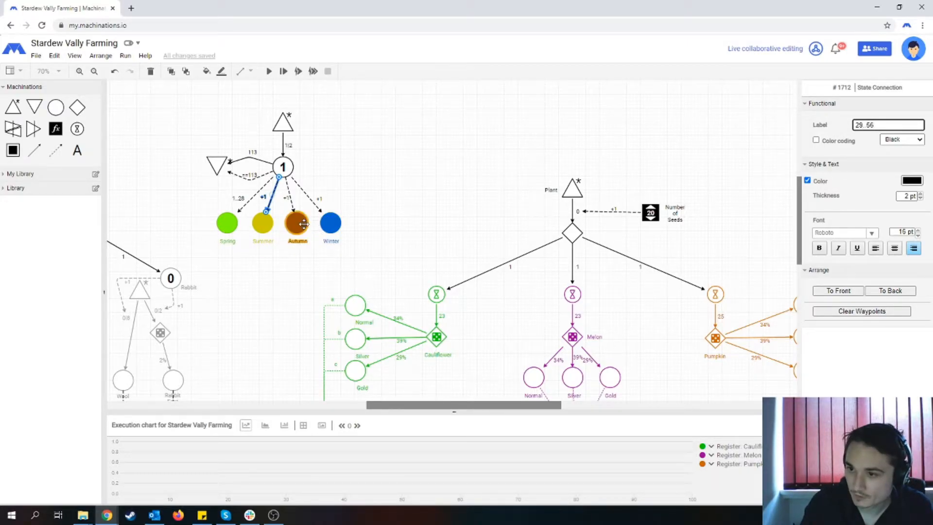
- Label the counter's state connections 57..84 for Autumn and 85..112 for Winter
{"action": "left_click", "coordinate": [290, 200]}
{"action": "double_click", "coordinate": [863, 123]}
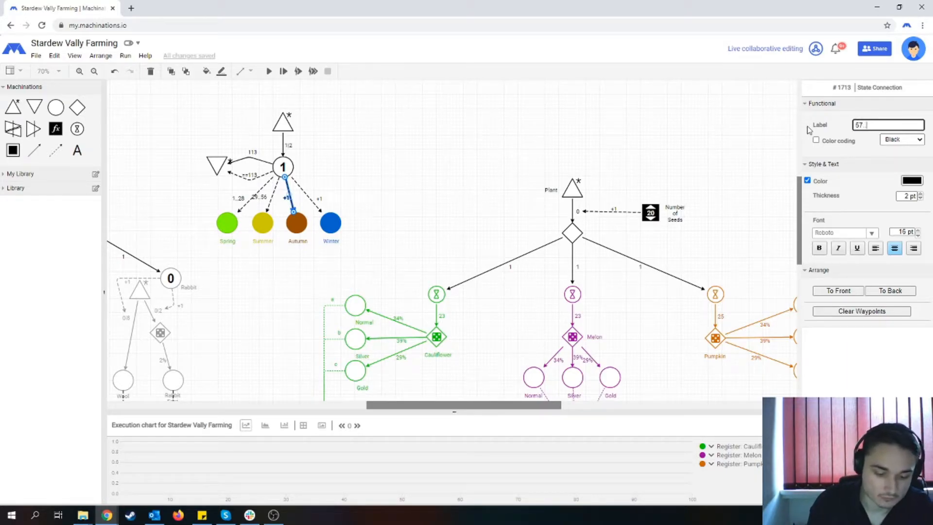
{"action": "left_click", "coordinate": [306, 194]}
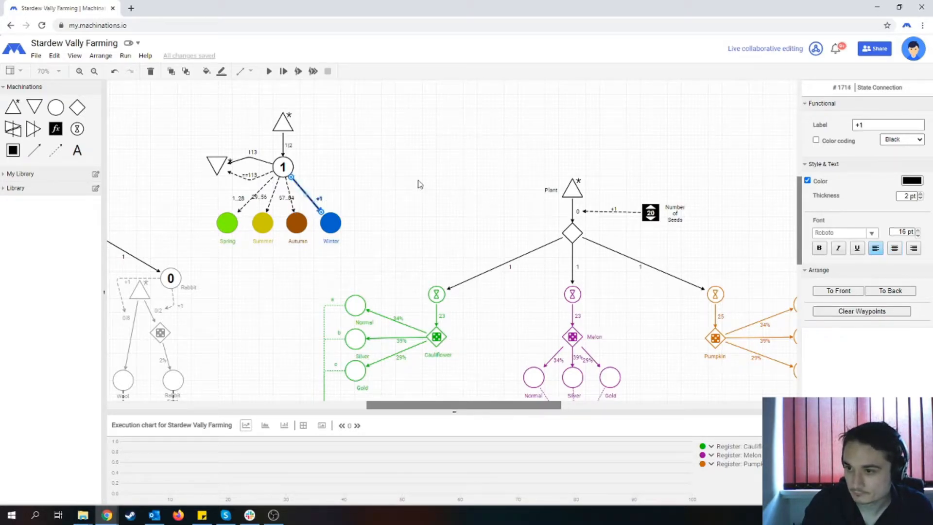
{"action": "double_click", "coordinate": [901, 122]}
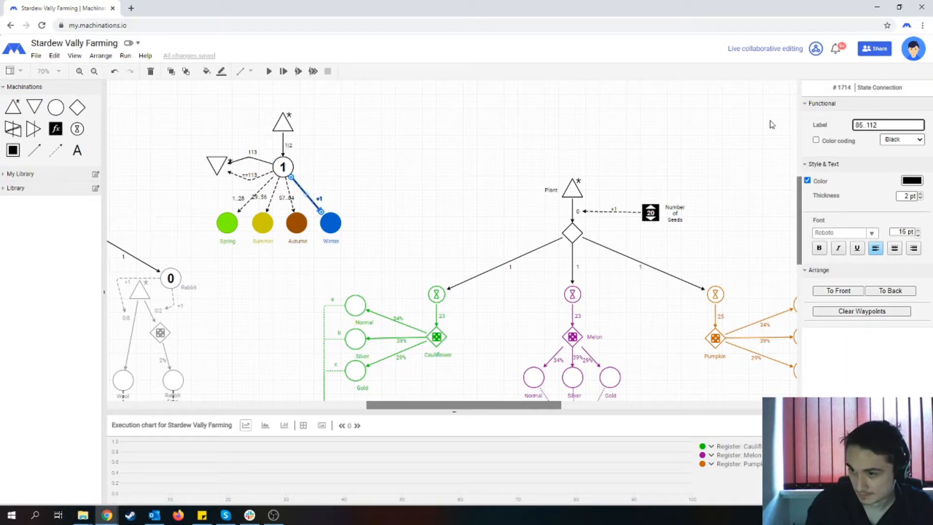
{"action": "left_click", "coordinate": [367, 180]}
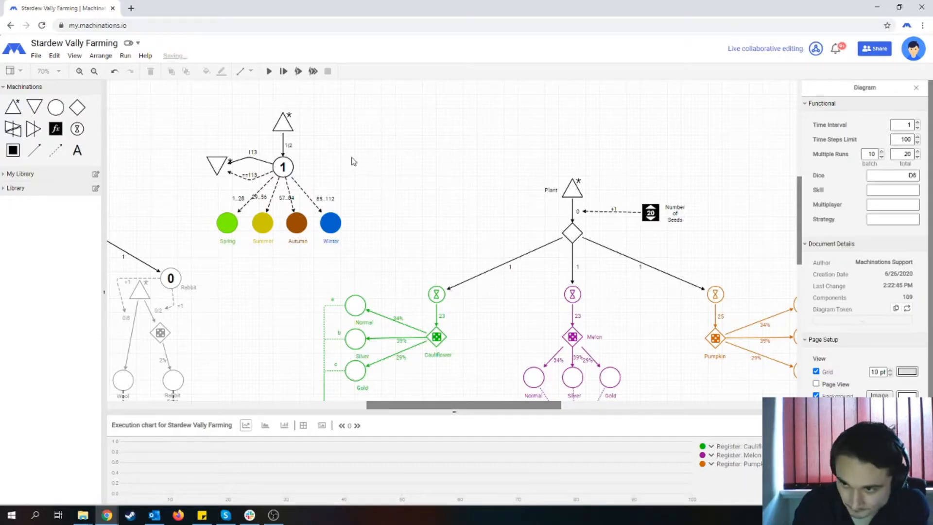
- Set the flow rate from the source to the day counter to 1
{"action": "left_click", "coordinate": [283, 139]}
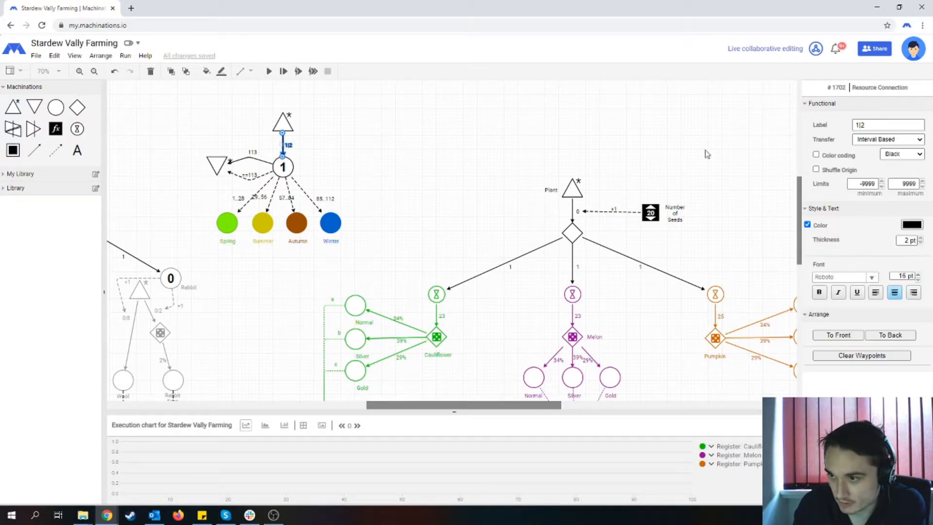
{"action": "left_click_drag", "start_coordinate": [867, 127], "coordinate": [796, 126]}
{"action": "type", "text": "1"}
{"action": "left_click", "coordinate": [755, 128]}
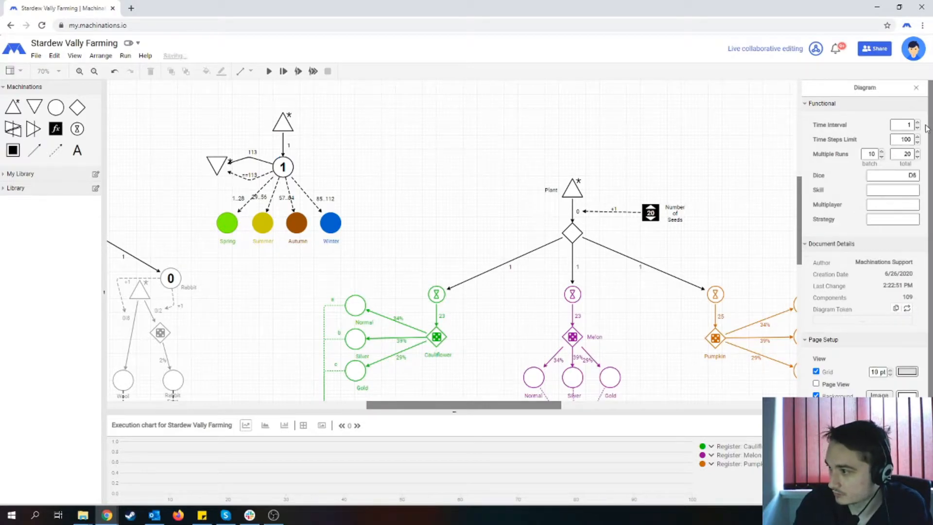
- Run the diagram with a time interval of 0.1, and restore the interval to 1
{"action": "left_click", "coordinate": [917, 127]}
{"action": "left_click", "coordinate": [269, 71]}
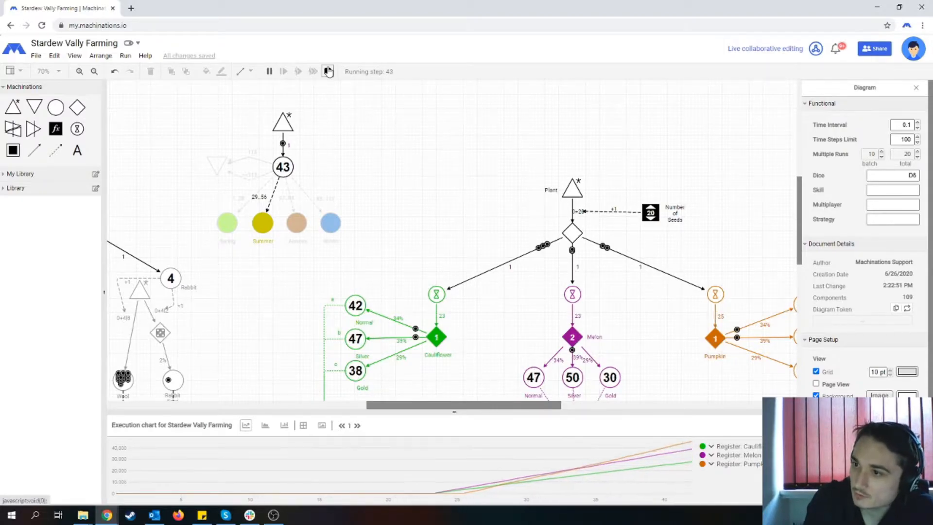
{"action": "left_click", "coordinate": [917, 123]}
{"action": "left_click", "coordinate": [917, 123]}
{"action": "left_click", "coordinate": [917, 123]}
{"action": "left_click", "coordinate": [917, 123]}
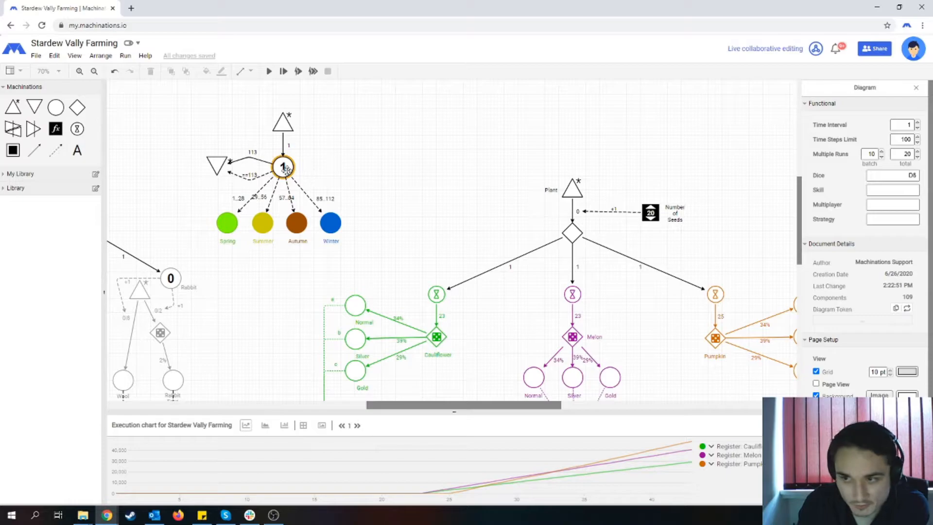
- Restore the flow rate between the source and the day counter to 1|2
{"action": "left_click", "coordinate": [283, 144]}
{"action": "left_click", "coordinate": [880, 125]}
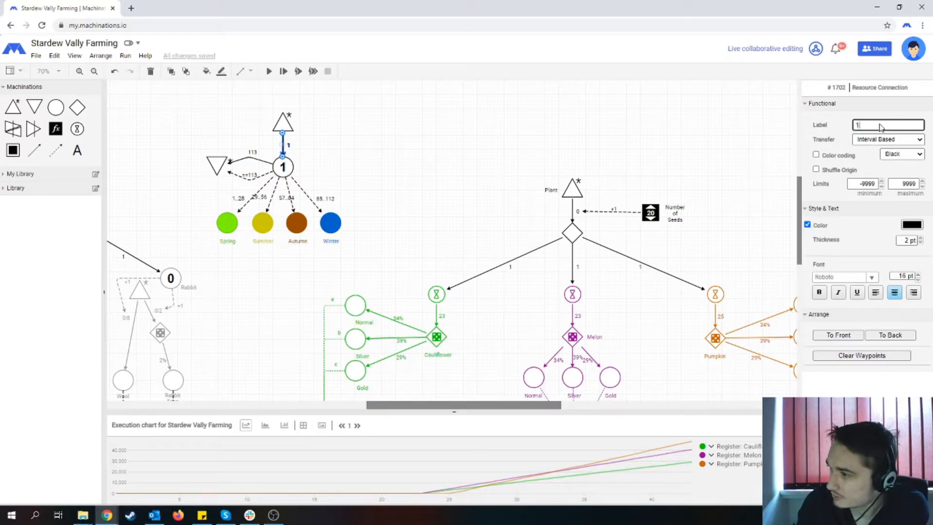
{"action": "type", "text": "/2"}
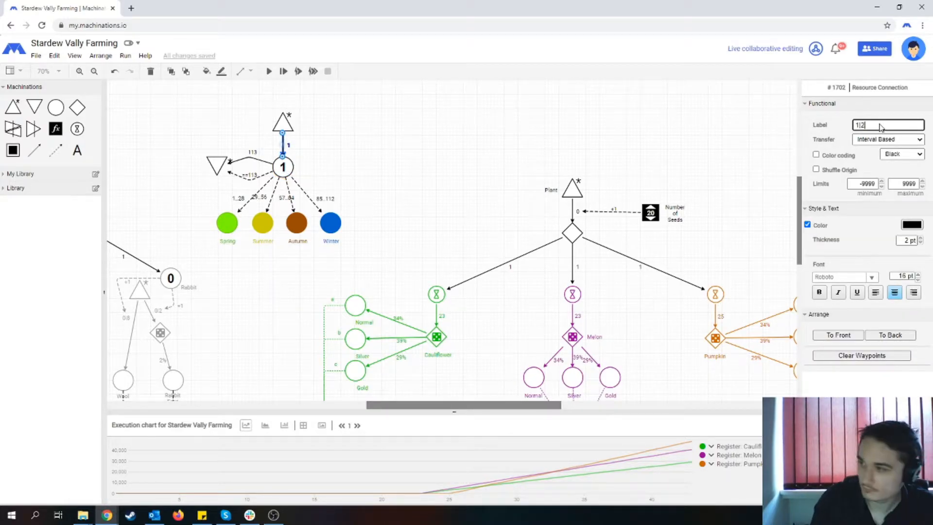
{"action": "left_click", "coordinate": [391, 160]}
- Add a register between the season pools and the Plant source, and link the day counter to it with a state connection
{"action": "left_click", "coordinate": [289, 164]}
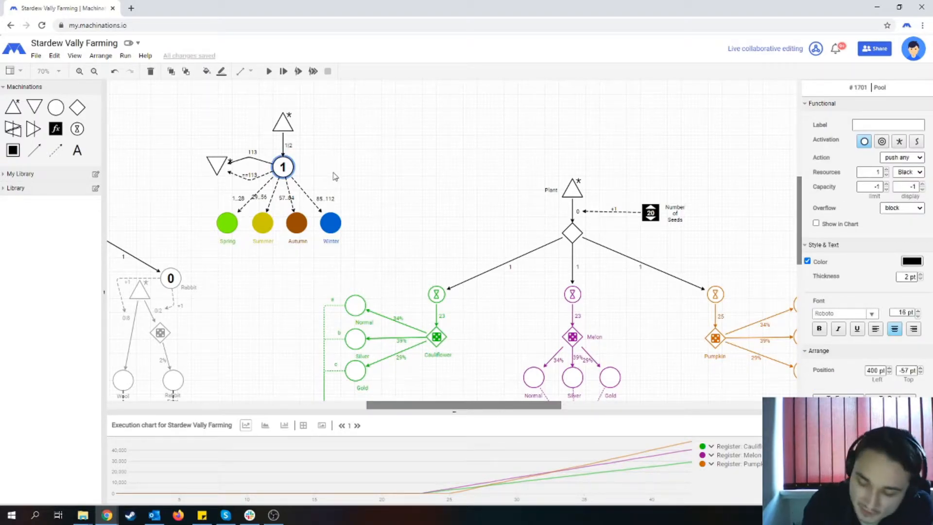
{"action": "scroll", "coordinate": [437, 238], "scroll_direction": "down", "scroll_amount": 2}
{"action": "scroll", "coordinate": [446, 247], "scroll_direction": "down", "scroll_amount": 2}
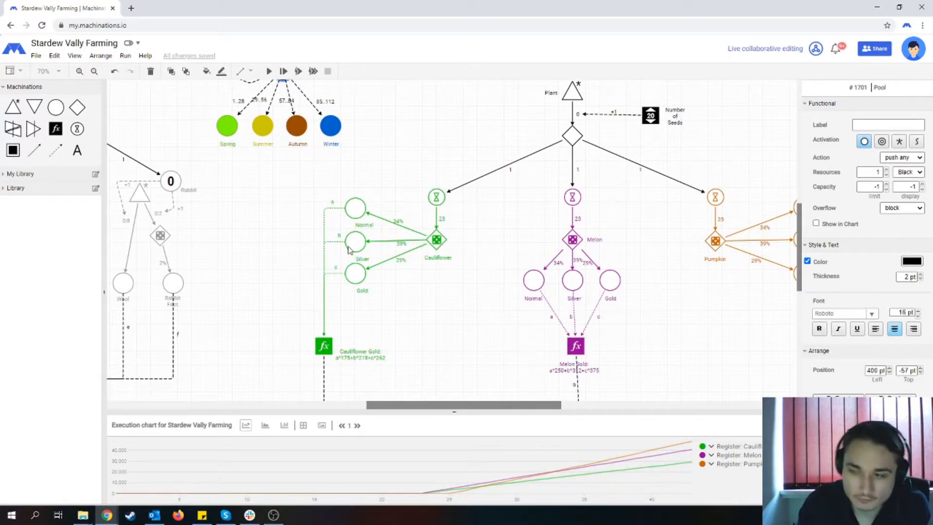
{"action": "scroll", "coordinate": [394, 304], "scroll_direction": "up", "scroll_amount": 2}
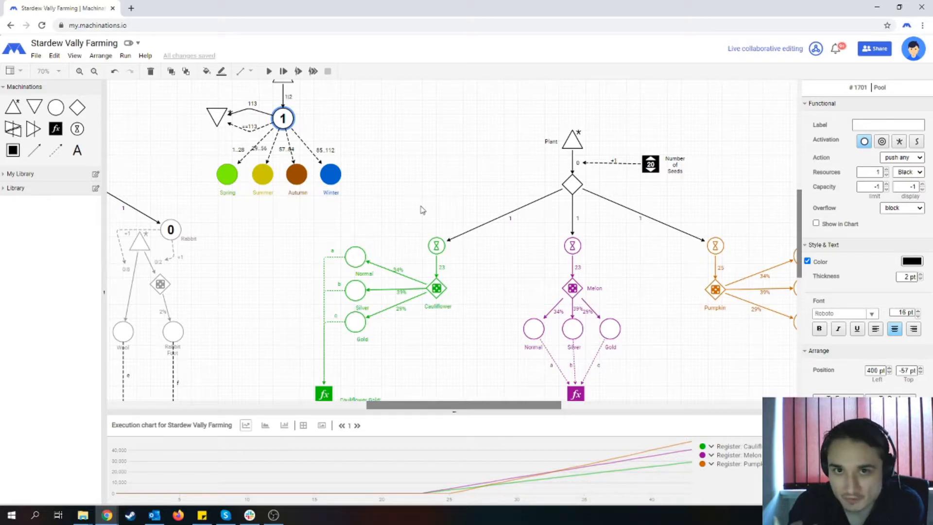
{"action": "scroll", "coordinate": [418, 193], "scroll_direction": "up", "scroll_amount": 1}
{"action": "scroll", "coordinate": [418, 194], "scroll_direction": "down", "scroll_amount": 1}
{"action": "left_click_drag", "start_coordinate": [55, 128], "coordinate": [409, 159]}
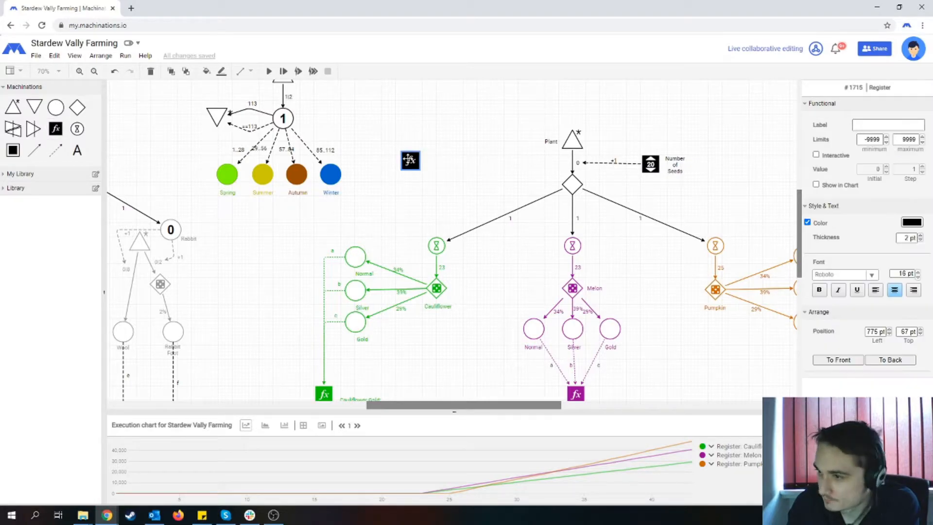
{"action": "left_click", "coordinate": [55, 150]}
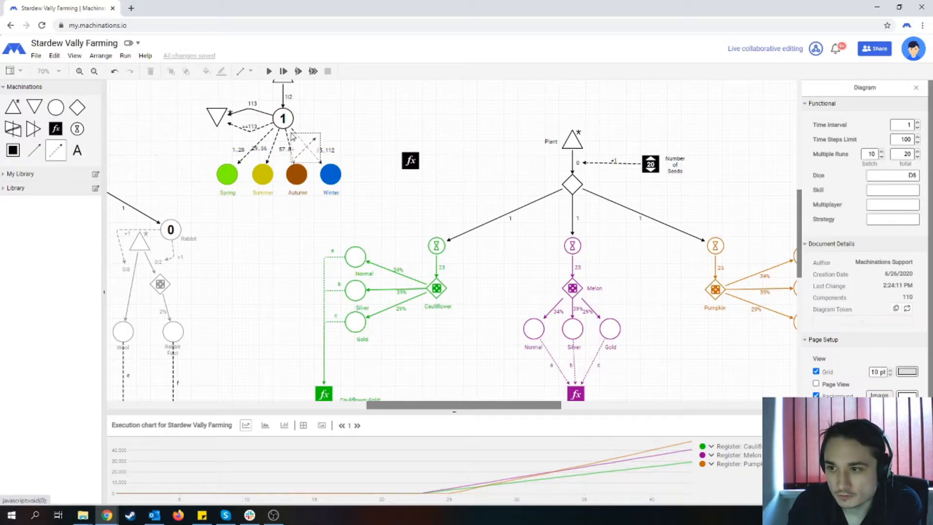
{"action": "left_click_drag", "start_coordinate": [286, 120], "coordinate": [408, 158]}
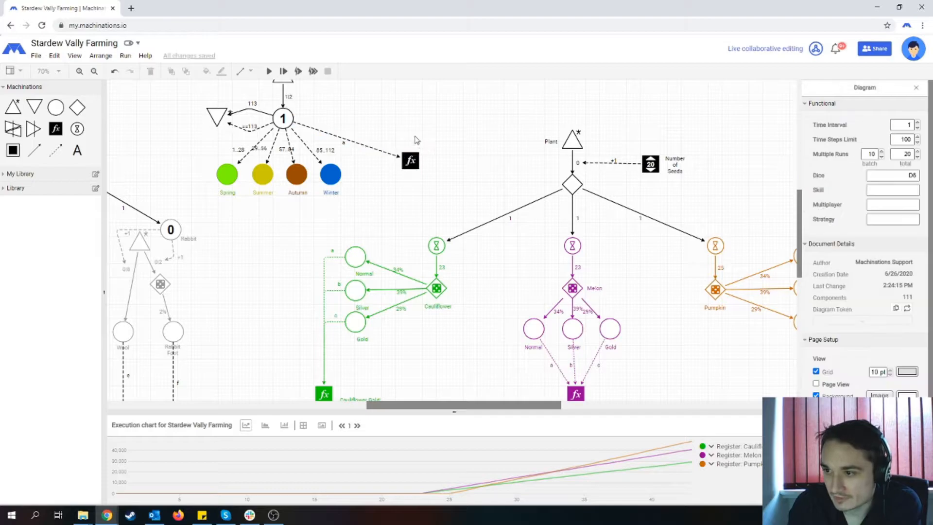
- Enter a rounding-down formula for (a-1)/28 as the new register's label
{"action": "left_click", "coordinate": [410, 160]}
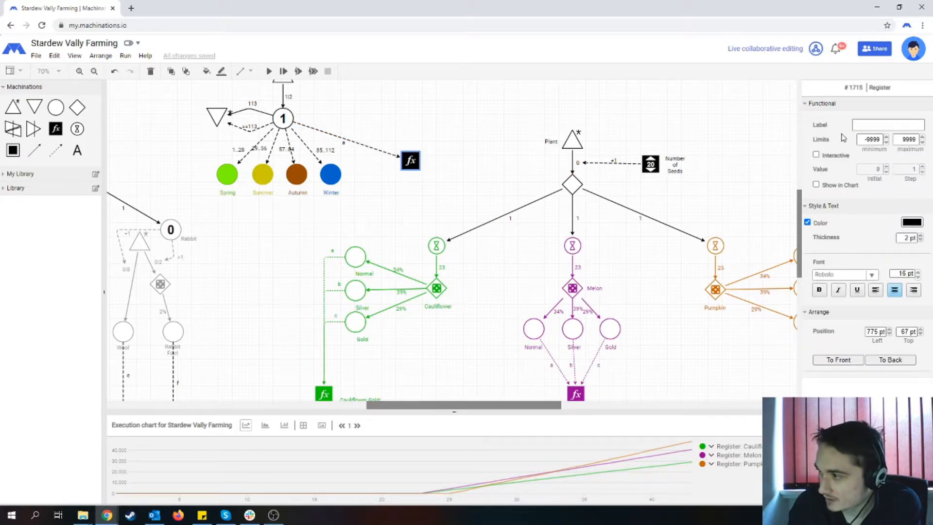
{"action": "left_click", "coordinate": [872, 125]}
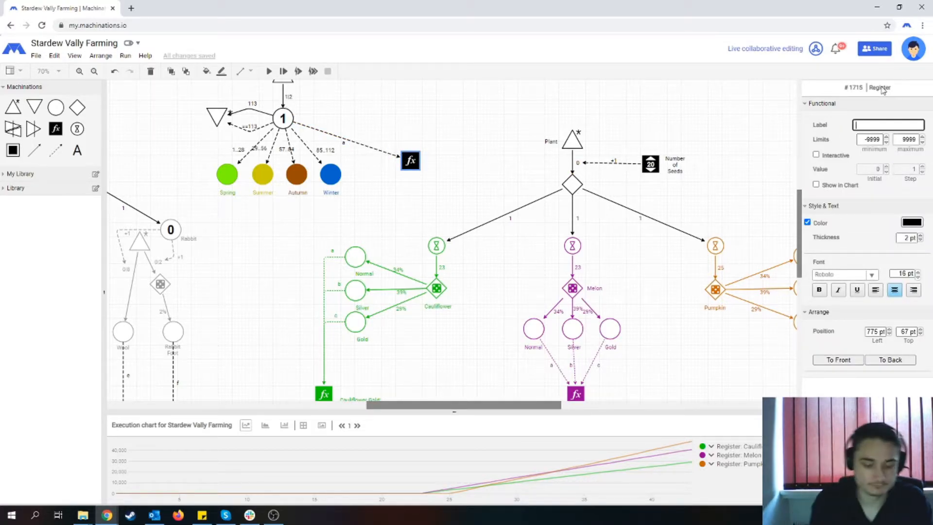
{"action": "type", "text": "floor(a"}
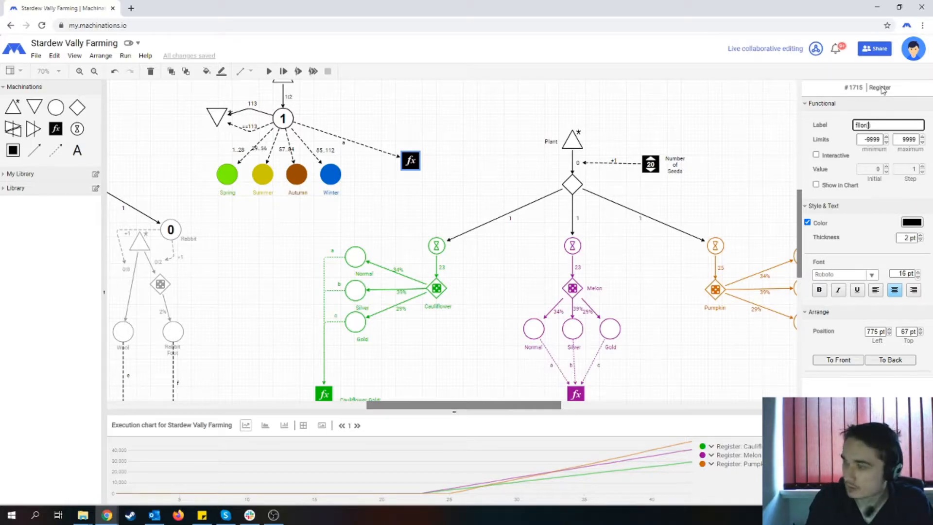
{"action": "type", "text": "-1)"}
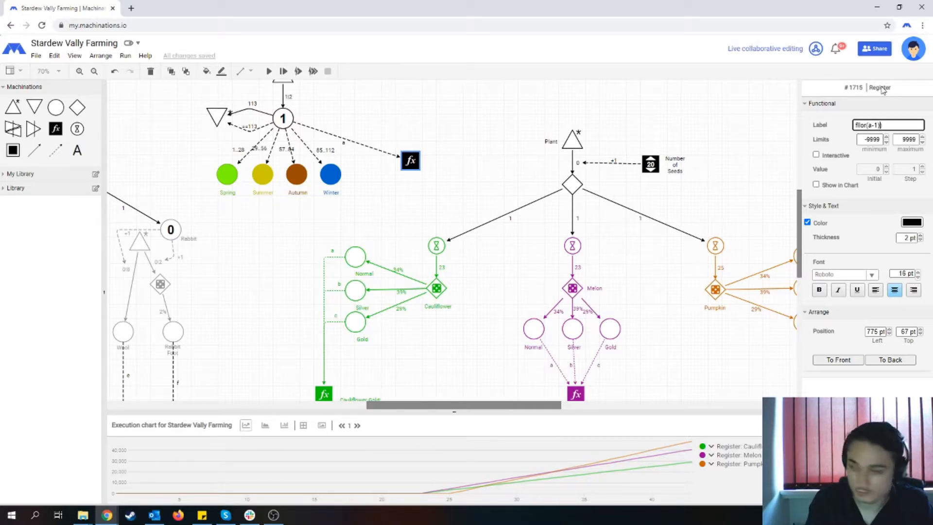
{"action": "key", "text": "Left"}
{"action": "key", "text": "Left"}
{"action": "key", "text": "Left"}
{"action": "type", "text": "("}
{"action": "key", "text": "Right"}
{"action": "key", "text": "Right"}
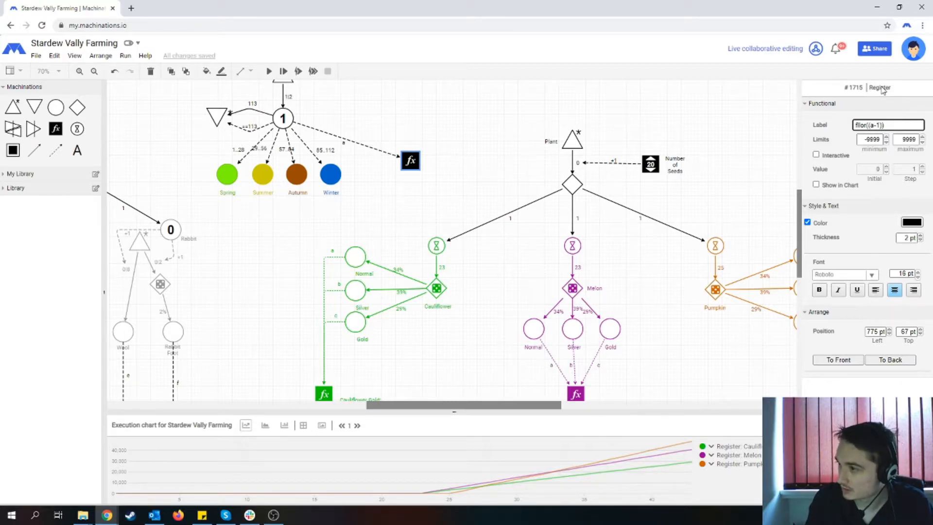
{"action": "type", "text": "/"}
{"action": "type", "text": "28"}
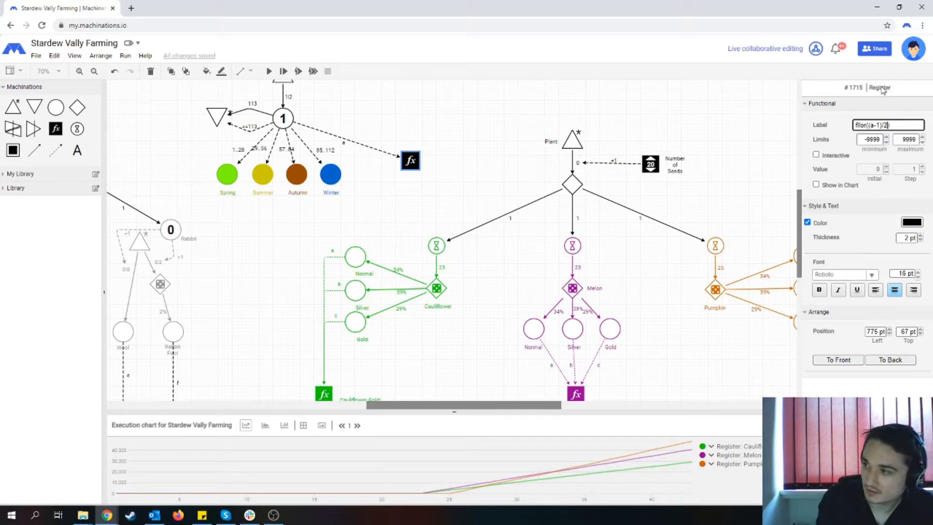
{"action": "left_click", "coordinate": [475, 167]}
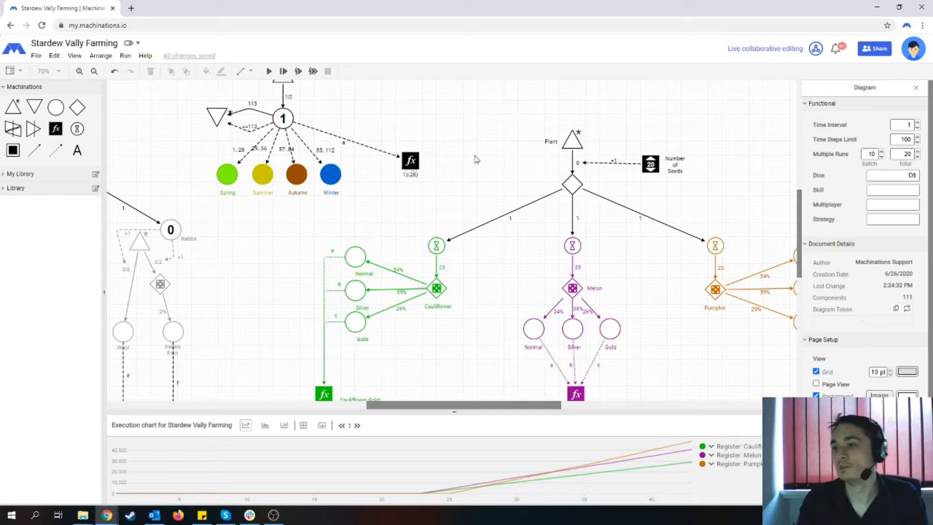
- Correct the misspelled function name so the register's formula reads floor((a-1)/28)
{"action": "left_click", "coordinate": [410, 165]}
{"action": "left_click", "coordinate": [409, 177]}
{"action": "left_click", "coordinate": [409, 172]}
{"action": "left_click", "coordinate": [860, 127]}
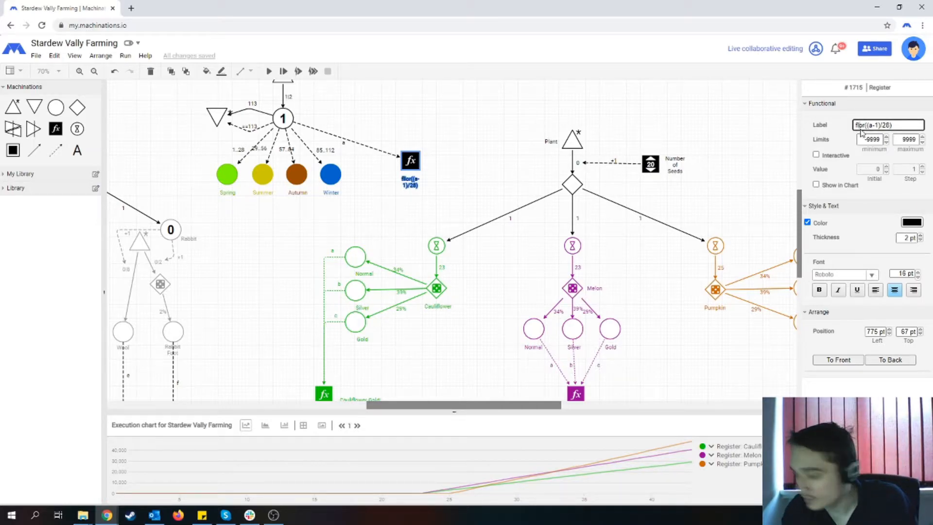
{"action": "type", "text": "o"}
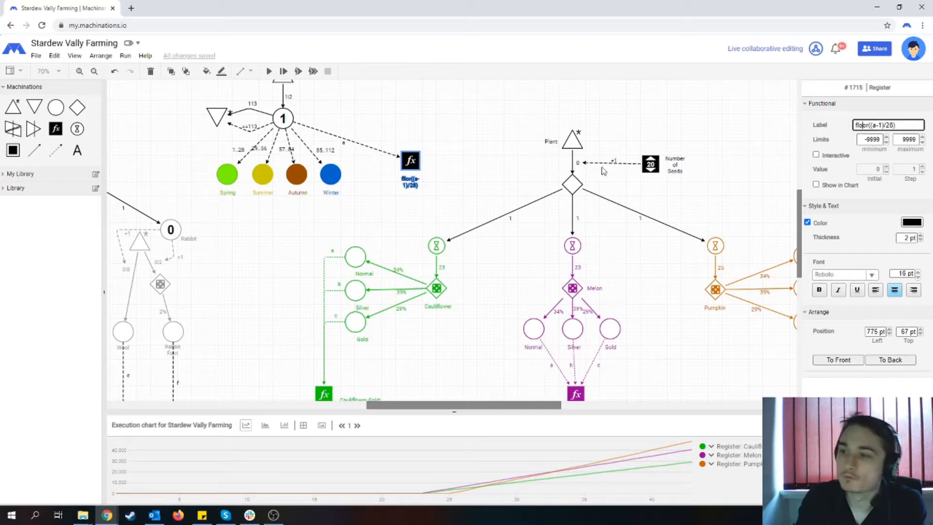
- Add a drain near the Cauliflower branch's delay and link the delay to it with a resource connection
{"action": "left_click", "coordinate": [497, 175]}
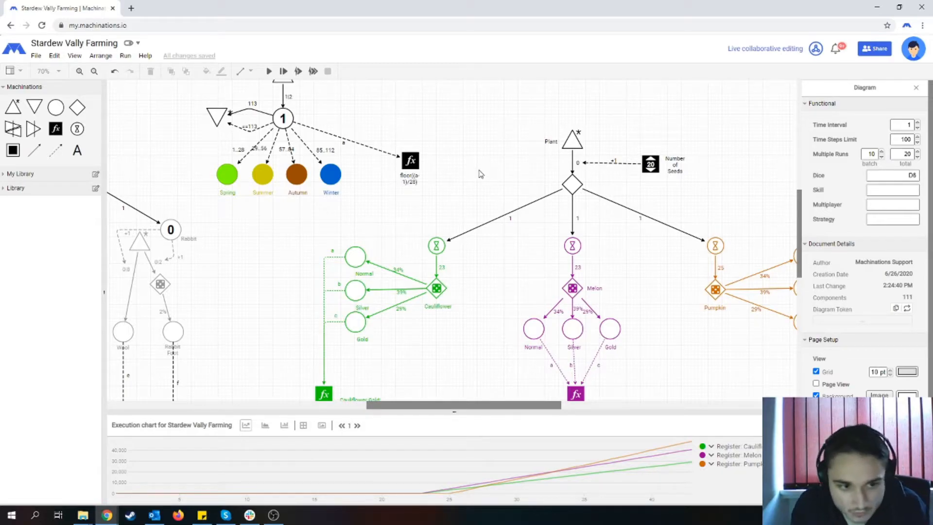
{"action": "left_click_drag", "start_coordinate": [37, 106], "coordinate": [408, 223]}
{"action": "left_click", "coordinate": [505, 283]}
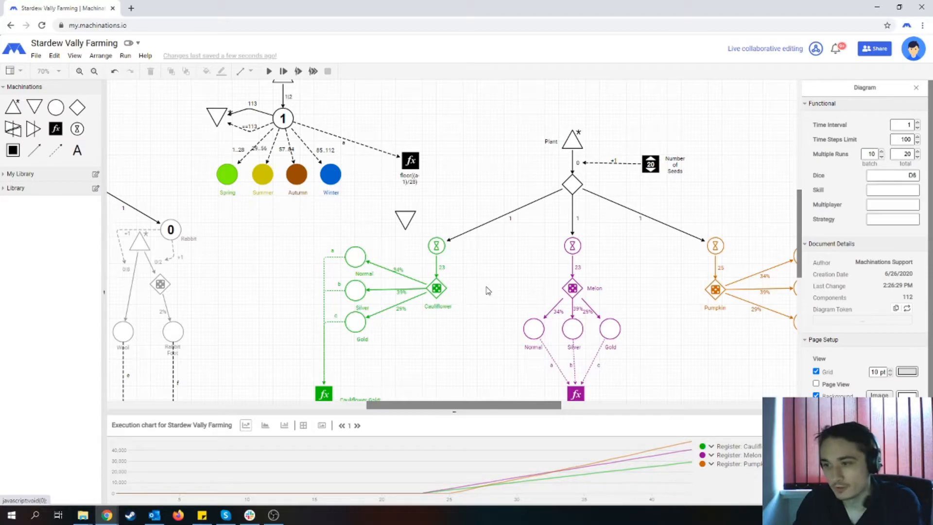
{"action": "left_click", "coordinate": [37, 154]}
{"action": "left_click_drag", "start_coordinate": [436, 245], "coordinate": [404, 217]}
{"action": "left_click", "coordinate": [422, 253]}
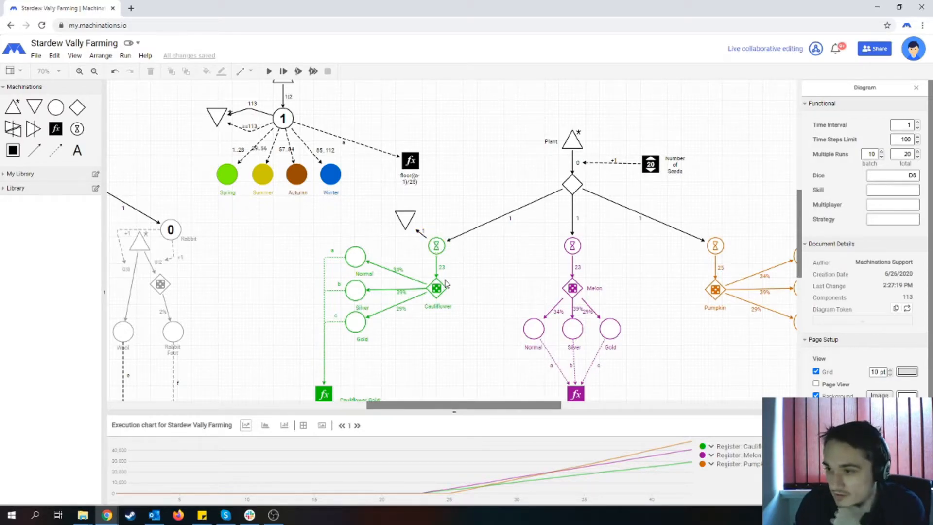
- Move the floor((a-1)/28) register farther from the season pools and place its label on the side facing them
{"action": "left_click", "coordinate": [421, 157]}
{"action": "left_click_drag", "start_coordinate": [421, 157], "coordinate": [447, 157]}
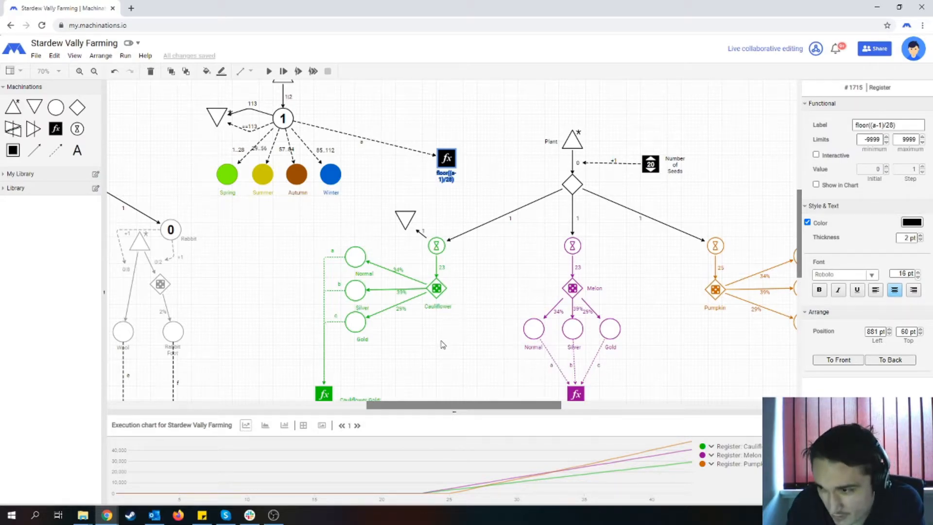
{"action": "left_click_drag", "start_coordinate": [442, 171], "coordinate": [413, 167]}
{"action": "double_click", "coordinate": [413, 165]}
{"action": "left_click", "coordinate": [502, 287]}
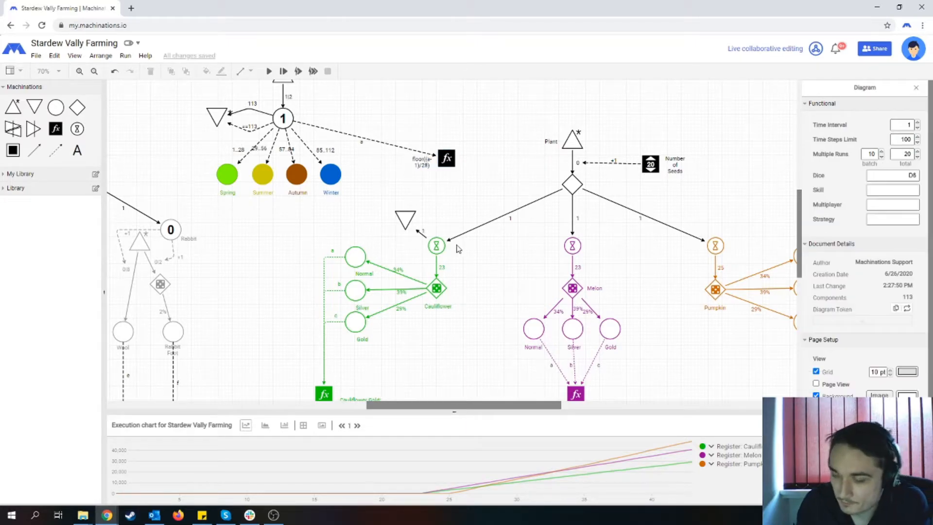
- Draw a state connection from the season register to the new drain beside the Cauliflower delay
{"action": "left_click", "coordinate": [403, 219]}
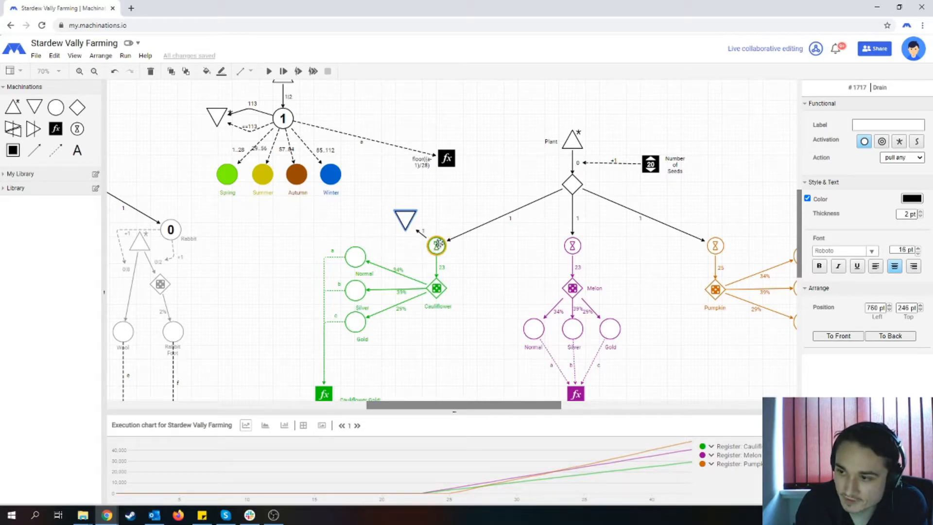
{"action": "left_click", "coordinate": [436, 248]}
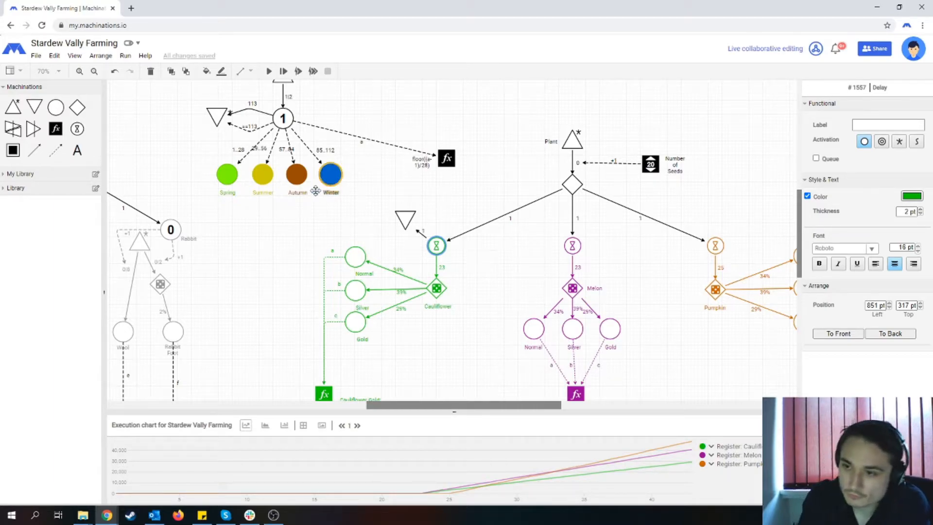
{"action": "left_click", "coordinate": [51, 149]}
{"action": "left_click_drag", "start_coordinate": [446, 158], "coordinate": [402, 223]}
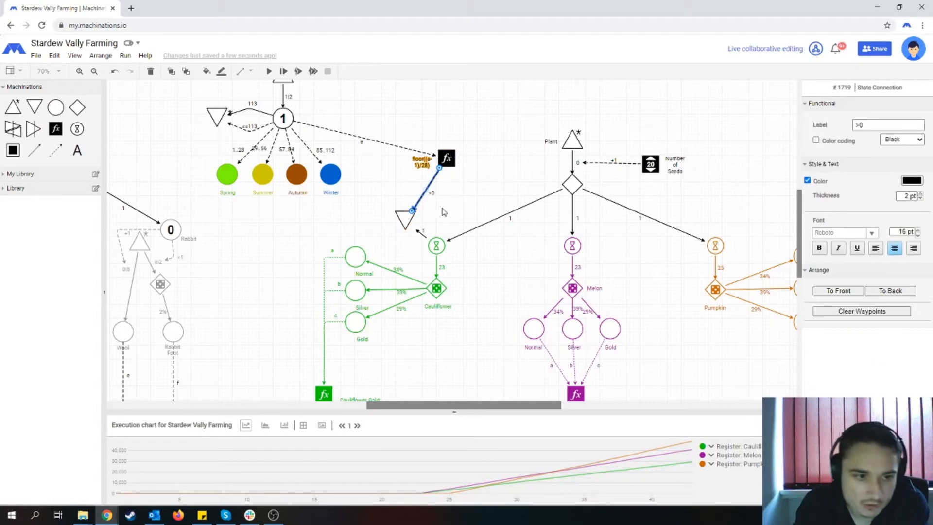
{"action": "left_click", "coordinate": [484, 194]}
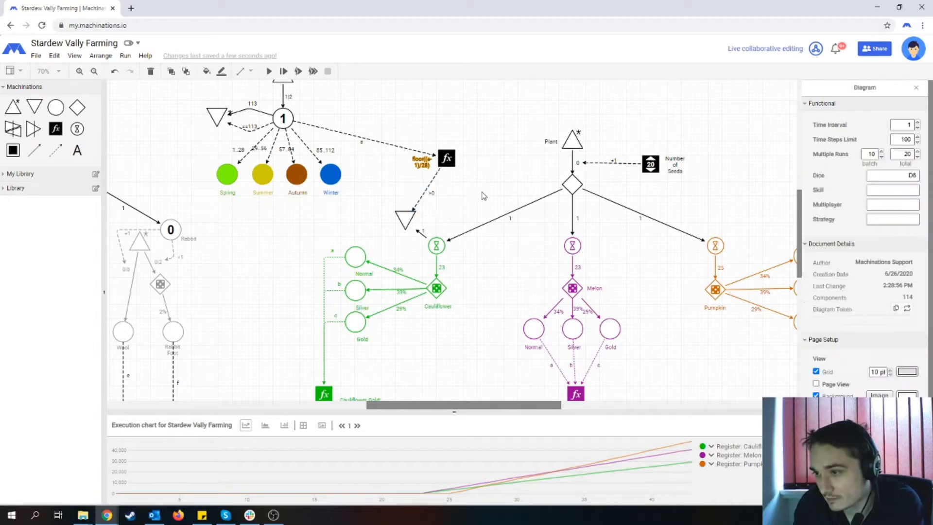
- Set the condition on the state connection between the season register and the drain to !=0
{"action": "left_click", "coordinate": [425, 193]}
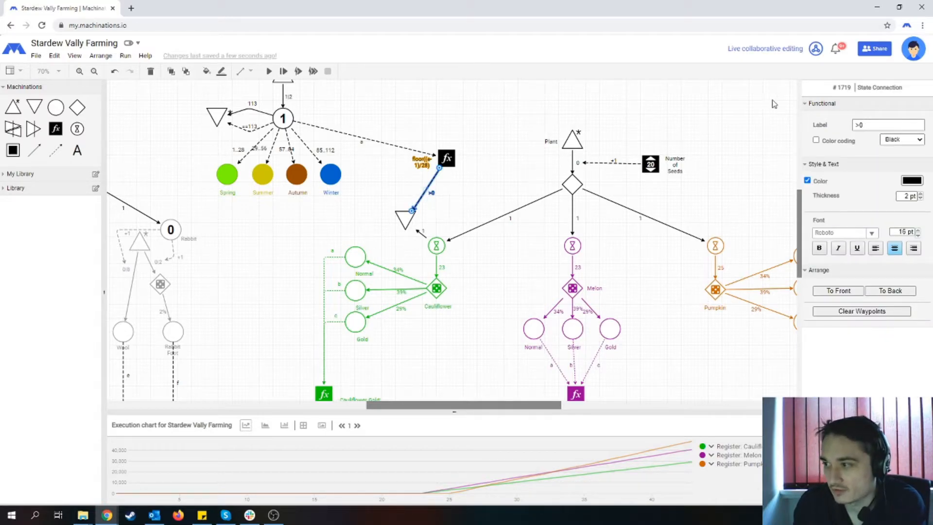
{"action": "double_click", "coordinate": [881, 126]}
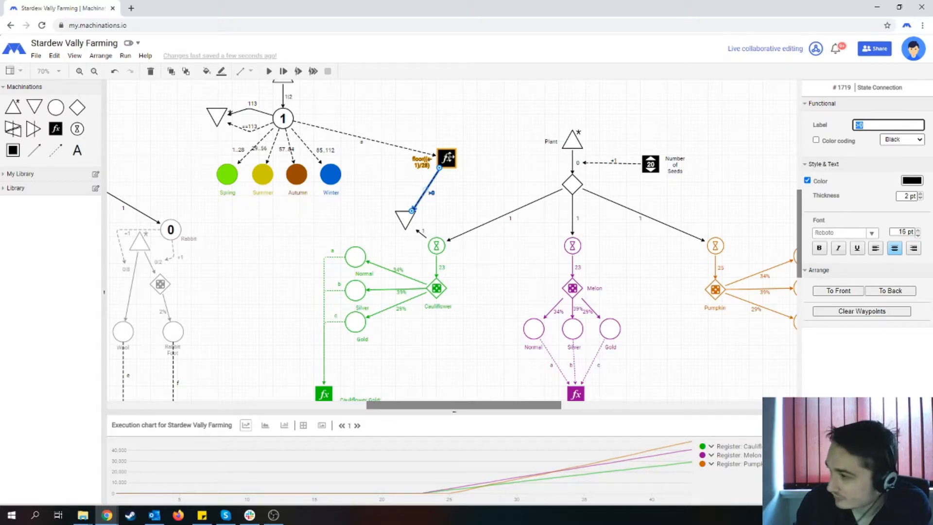
{"action": "type", "text": "!=0"}
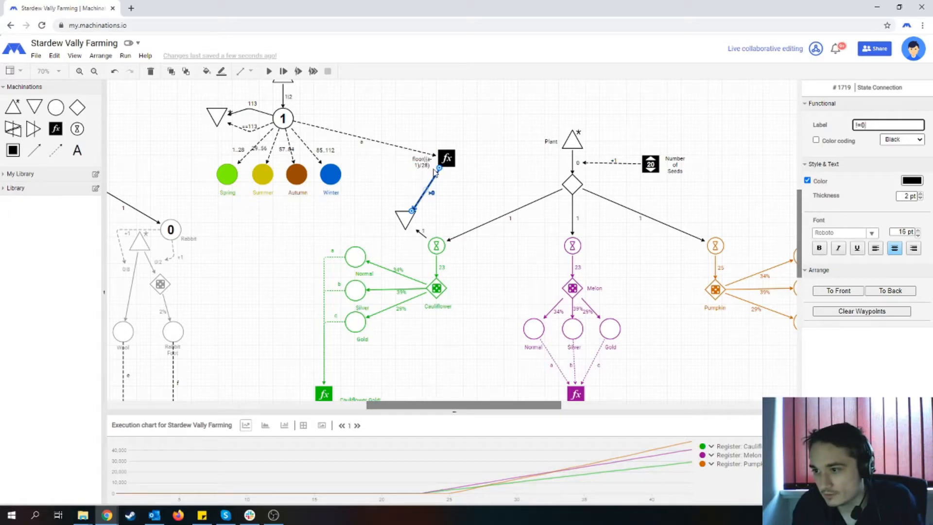
{"action": "left_click", "coordinate": [462, 188]}
{"action": "left_click", "coordinate": [427, 191]}
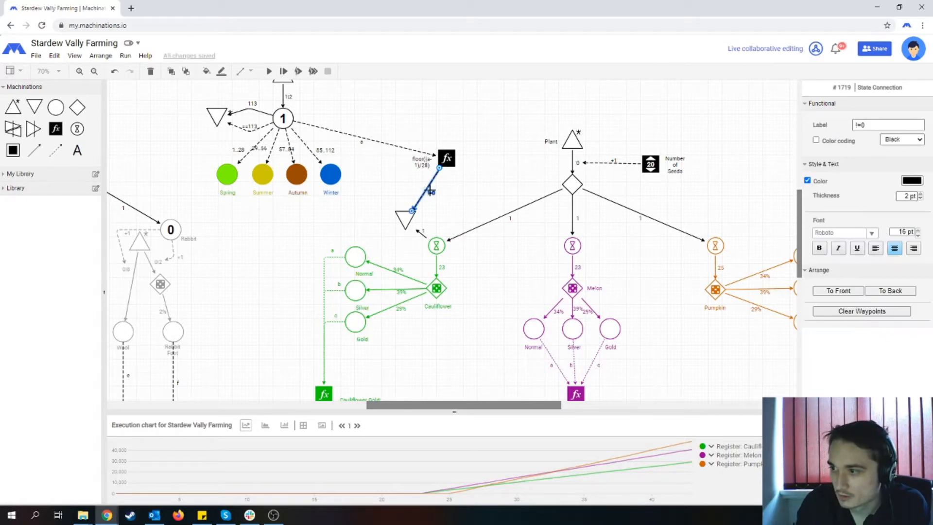
{"action": "left_click", "coordinate": [500, 198]}
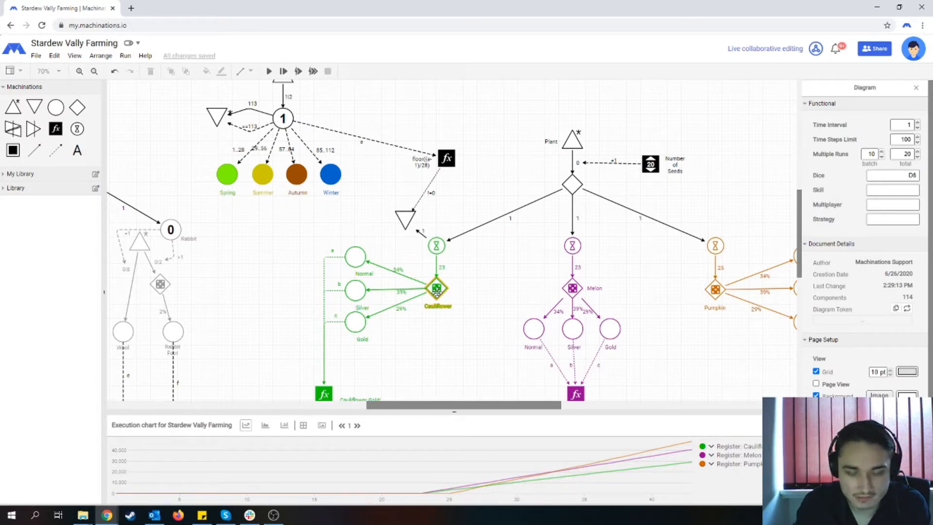
- Draw a state connection from the season register to the Cauliflower gate, bend it around the delay and reposition its label
{"action": "left_click_drag", "start_coordinate": [55, 150], "coordinate": [437, 288]}
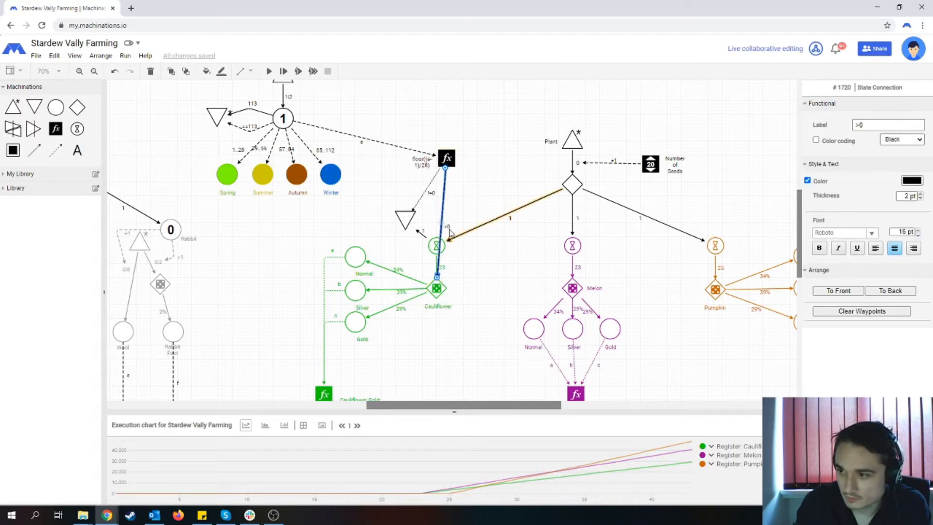
{"action": "left_click_drag", "start_coordinate": [442, 222], "coordinate": [469, 275]}
{"action": "left_click", "coordinate": [520, 254]}
{"action": "left_click_drag", "start_coordinate": [465, 235], "coordinate": [460, 204]}
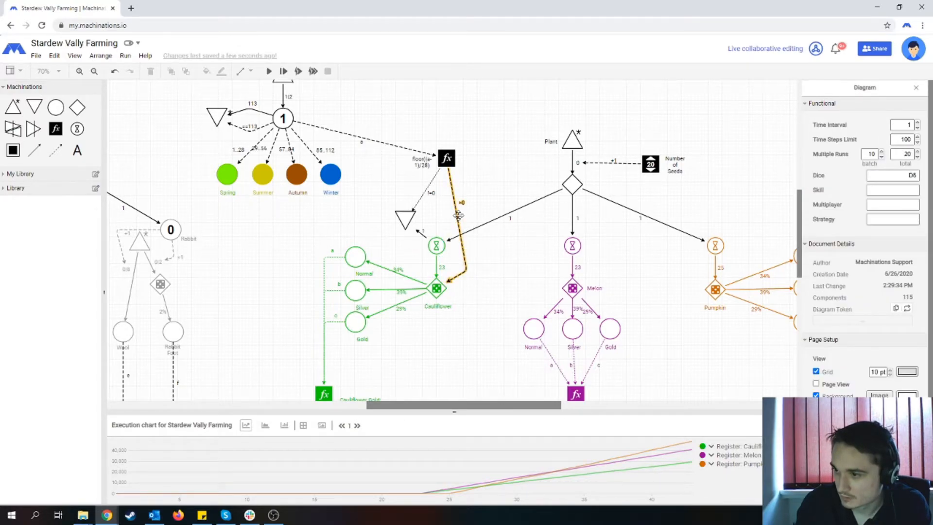
- Set the condition on the state connection into the Cauliflower gate to ==0 and reduce its line thickness
{"action": "left_click", "coordinate": [458, 214]}
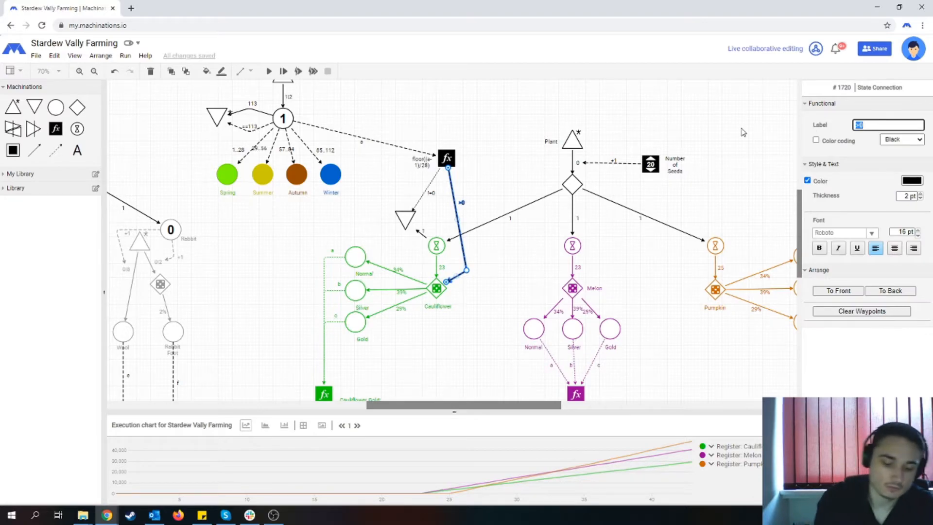
{"action": "type", "text": "==0"}
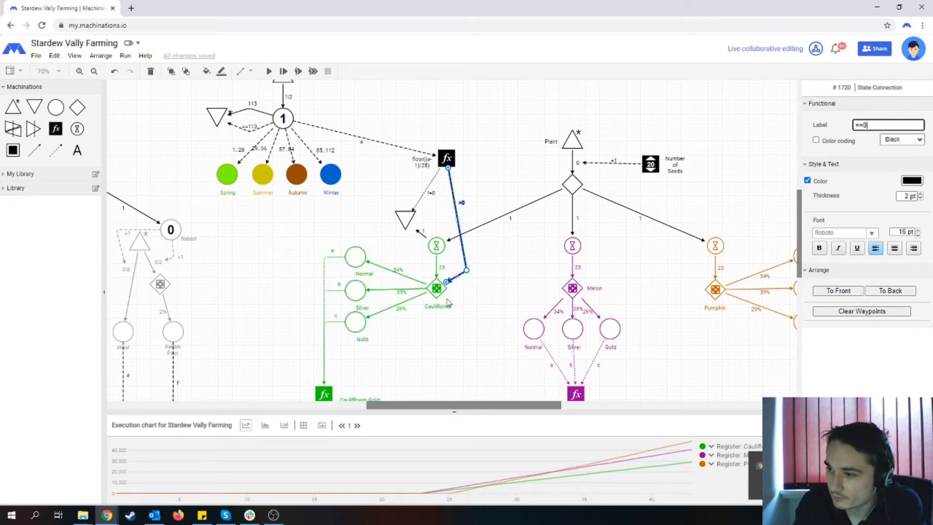
{"action": "left_click", "coordinate": [475, 333]}
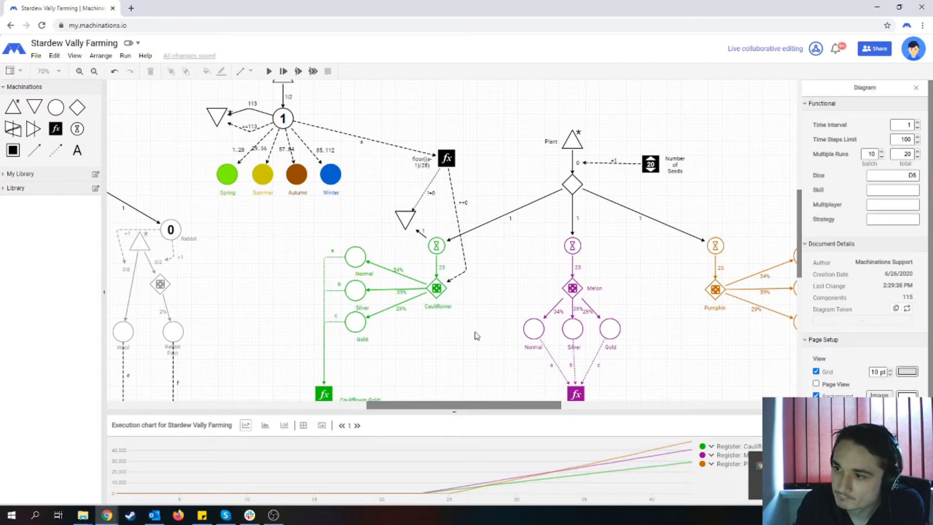
{"action": "left_click", "coordinate": [455, 277]}
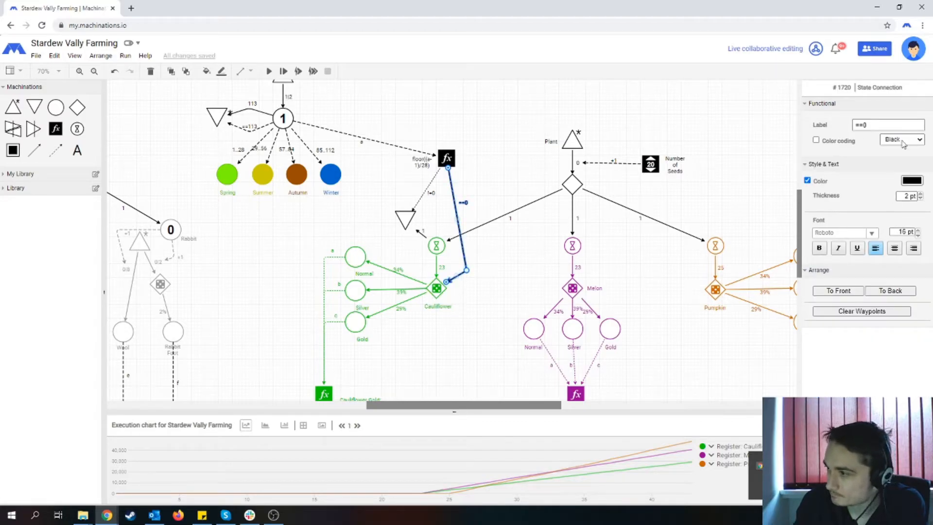
{"action": "left_click", "coordinate": [921, 198]}
{"action": "left_click", "coordinate": [462, 357]}
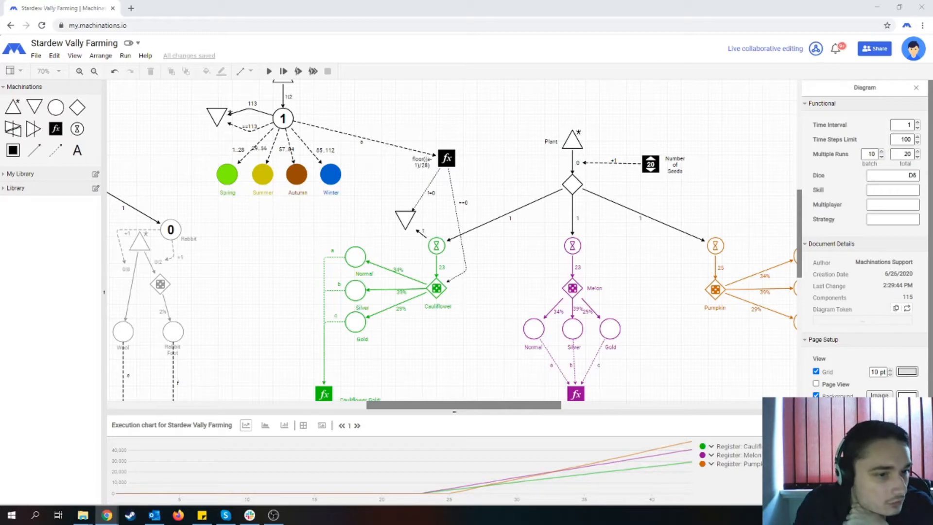
{"action": "left_click", "coordinate": [432, 278]}
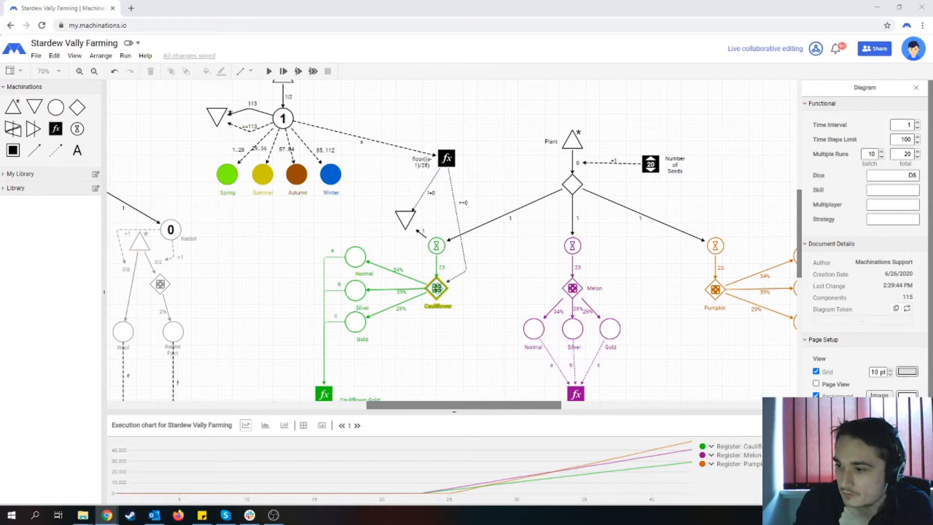
{"action": "left_click", "coordinate": [406, 214]}
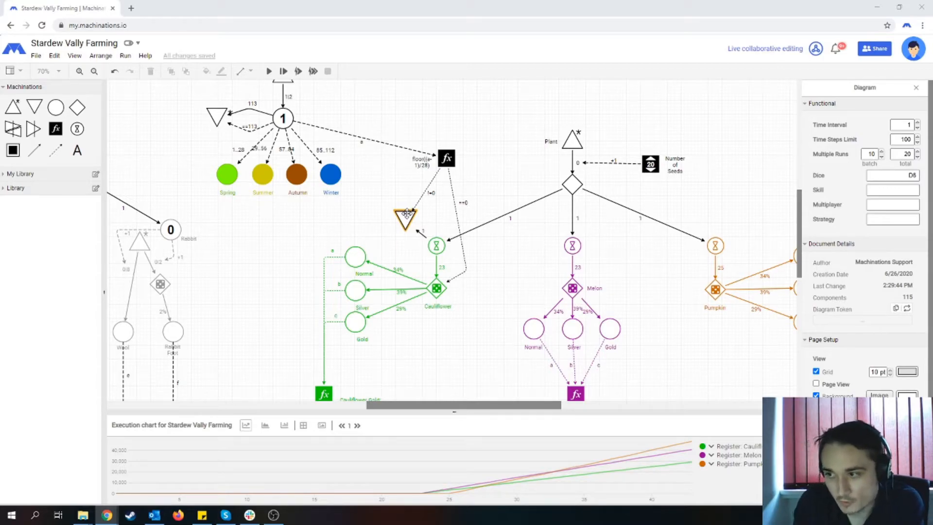
{"action": "left_click", "coordinate": [485, 219]}
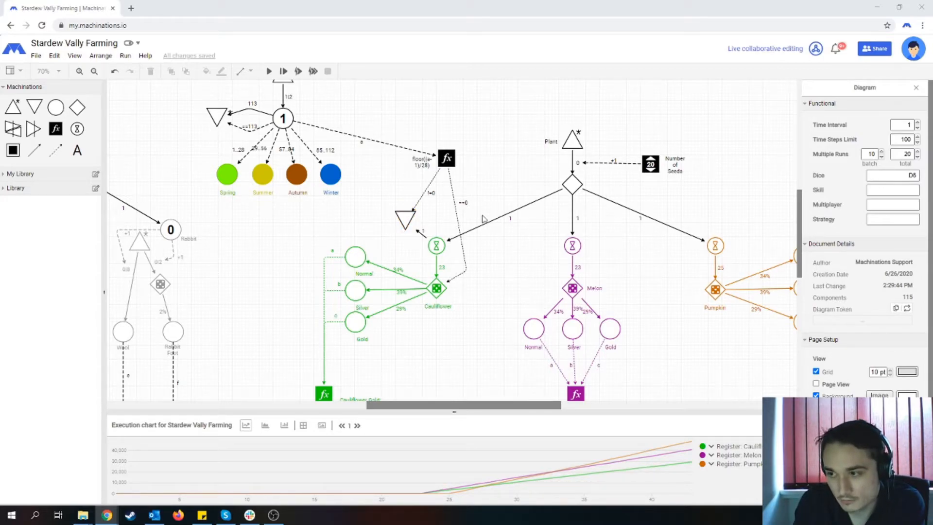
{"action": "left_click", "coordinate": [510, 215]}
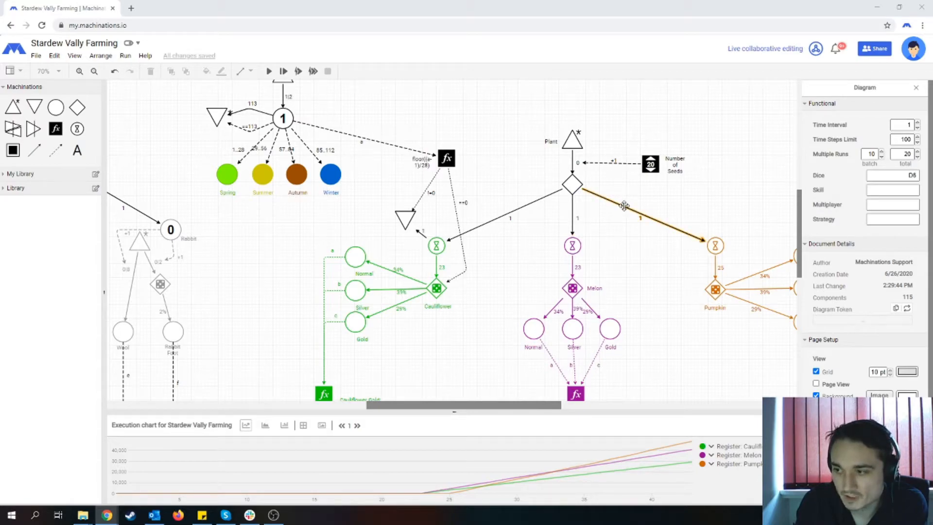
- Try to link the season register to the resource connection feeding the Cauliflower delay with a state connection
{"action": "left_click", "coordinate": [55, 150]}
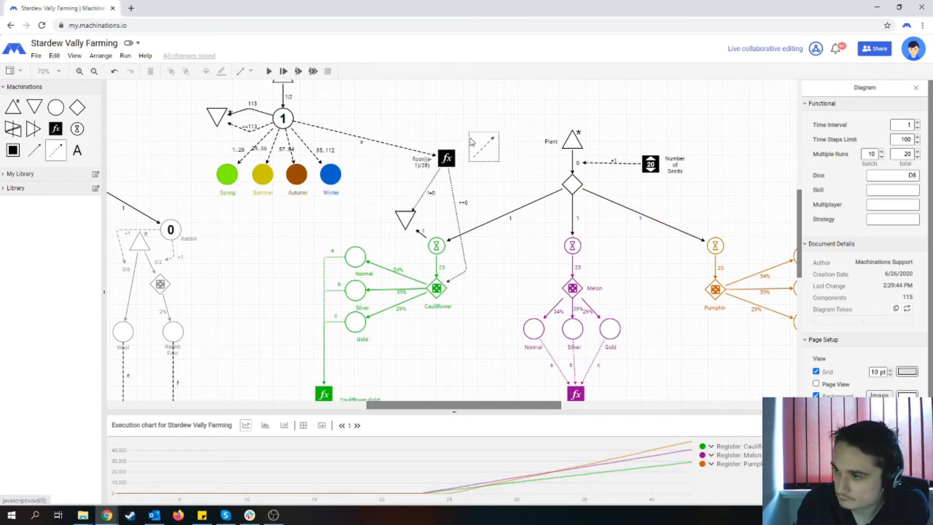
{"action": "left_click_drag", "start_coordinate": [446, 158], "coordinate": [510, 218]}
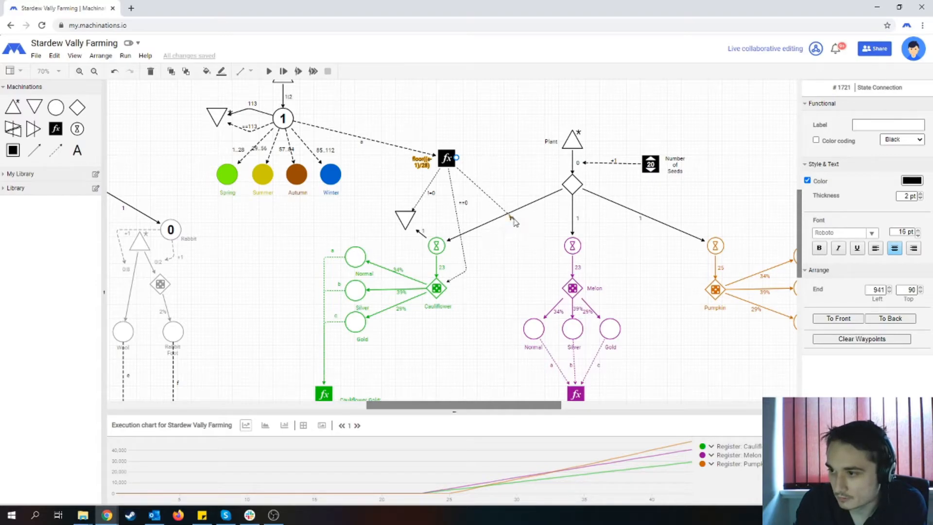
{"action": "left_click_drag", "start_coordinate": [510, 218], "coordinate": [492, 149]}
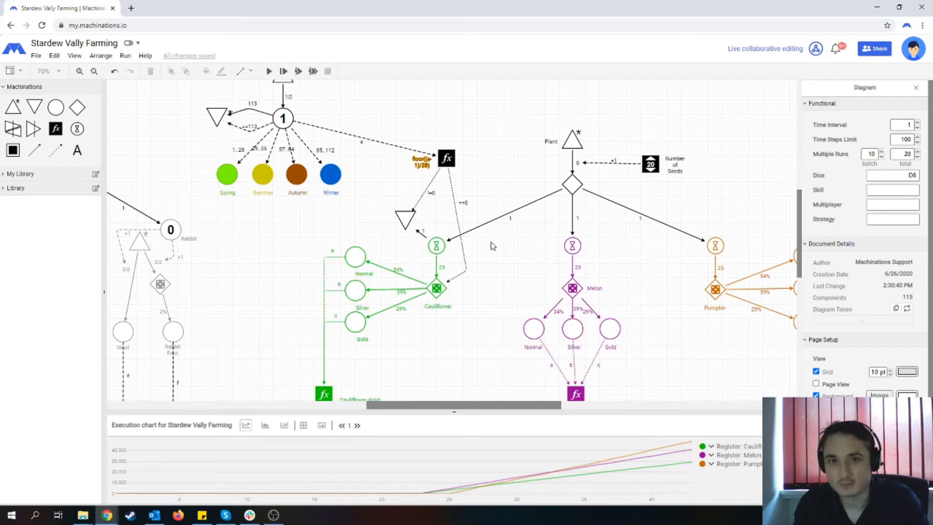
- Add a register between the Cauliflower and Melon branches and link the Cauliflower delay to it with a state connection
{"action": "left_click", "coordinate": [434, 246]}
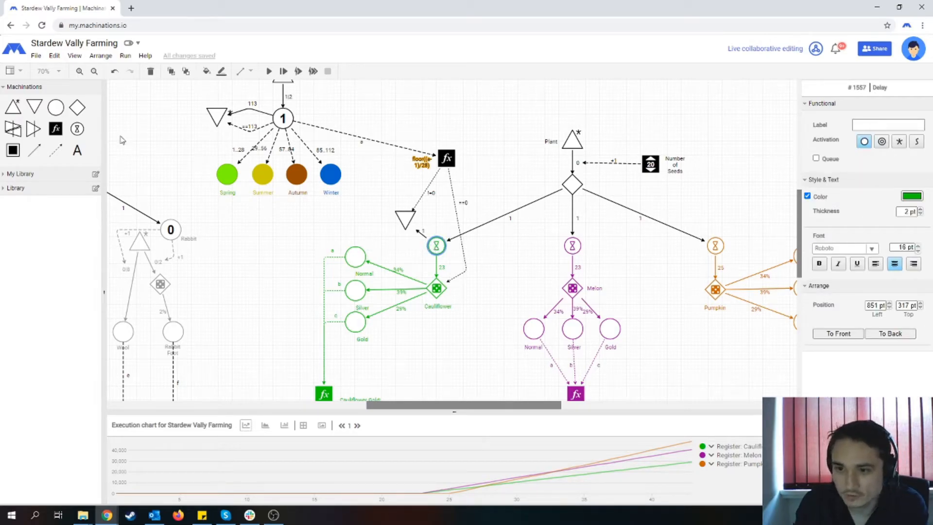
{"action": "left_click_drag", "start_coordinate": [56, 128], "coordinate": [507, 272]}
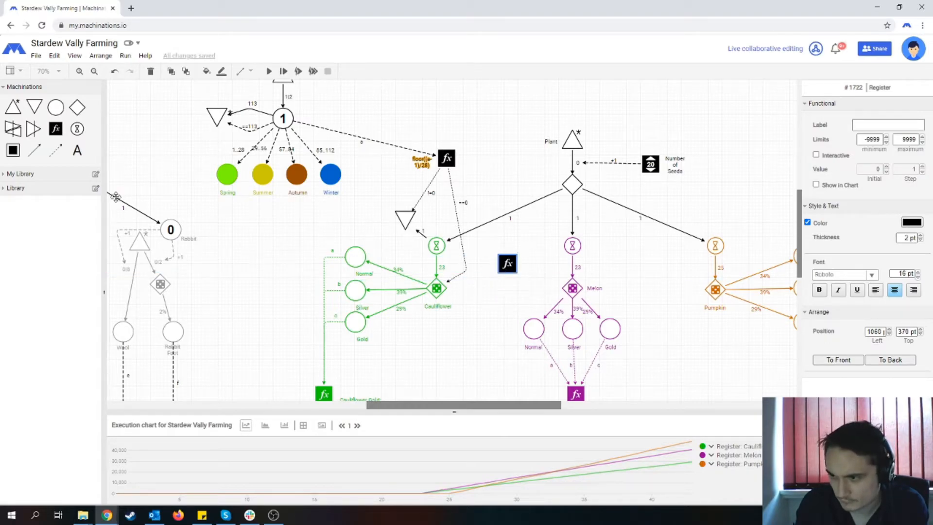
{"action": "left_click_drag", "start_coordinate": [56, 150], "coordinate": [507, 262]}
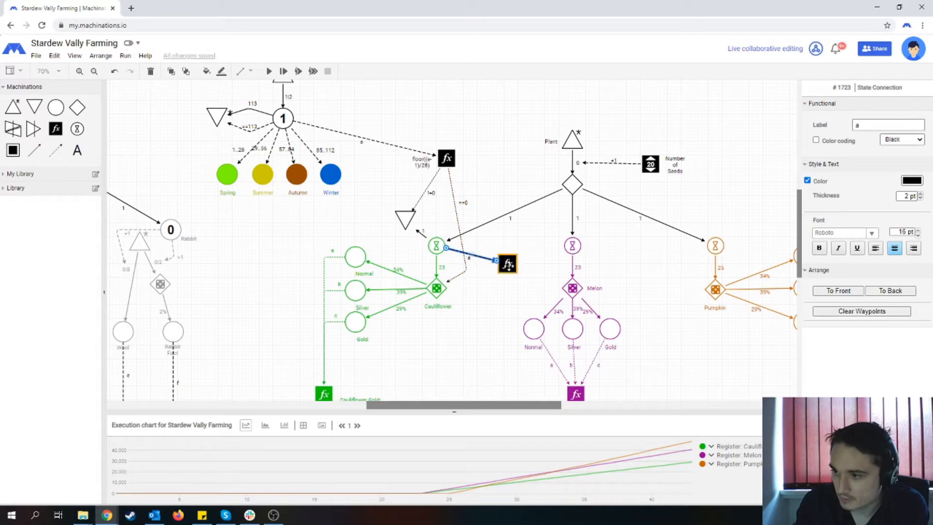
- Draw a second state connection into the new register, starting from the season register
{"action": "left_click", "coordinate": [509, 262]}
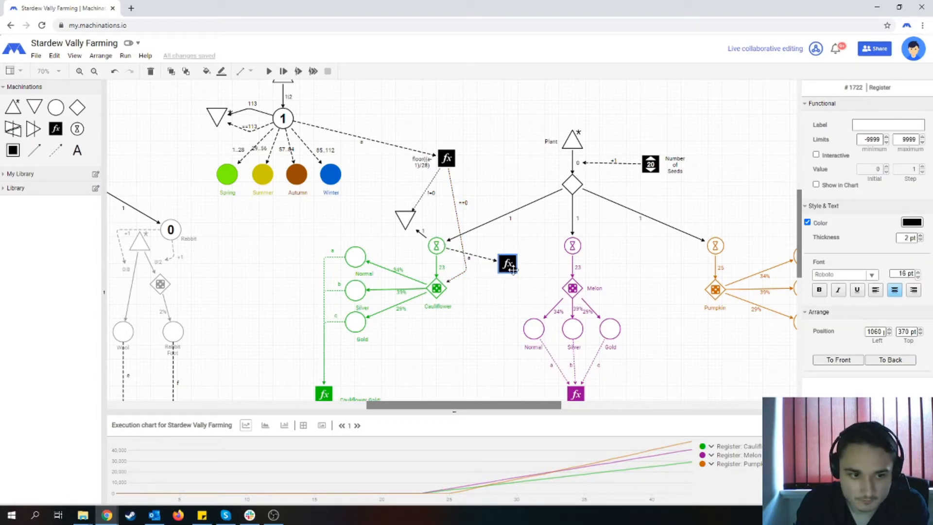
{"action": "left_click", "coordinate": [55, 151]}
{"action": "left_click_drag", "start_coordinate": [444, 154], "coordinate": [507, 262]}
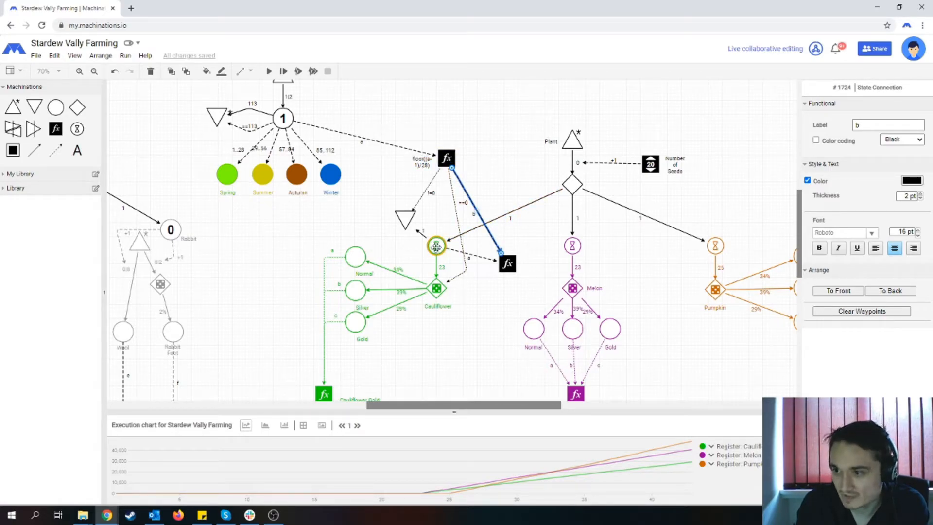
{"action": "left_click", "coordinate": [436, 247]}
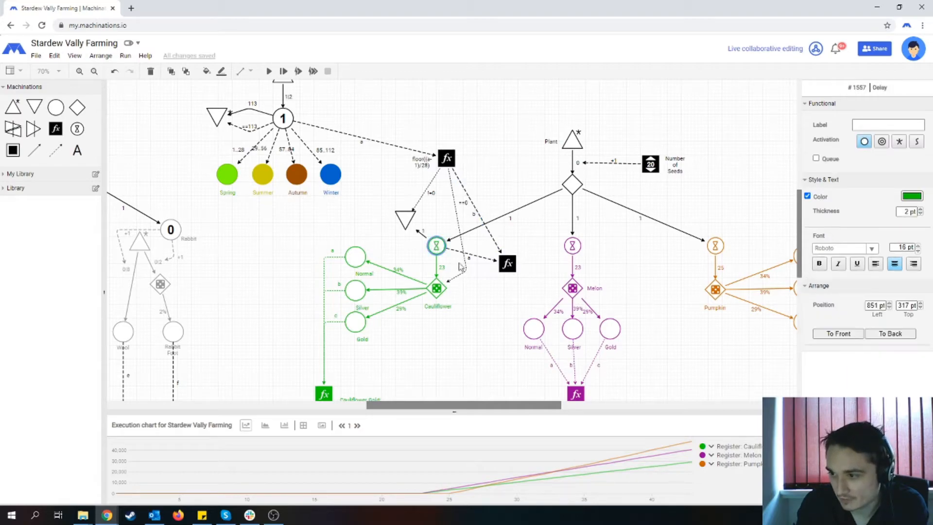
- Reduce the line thickness of both state connections into the new register to 1 pt
{"action": "left_click", "coordinate": [484, 259]}
{"action": "left_click", "coordinate": [920, 198]}
{"action": "left_click", "coordinate": [477, 214]}
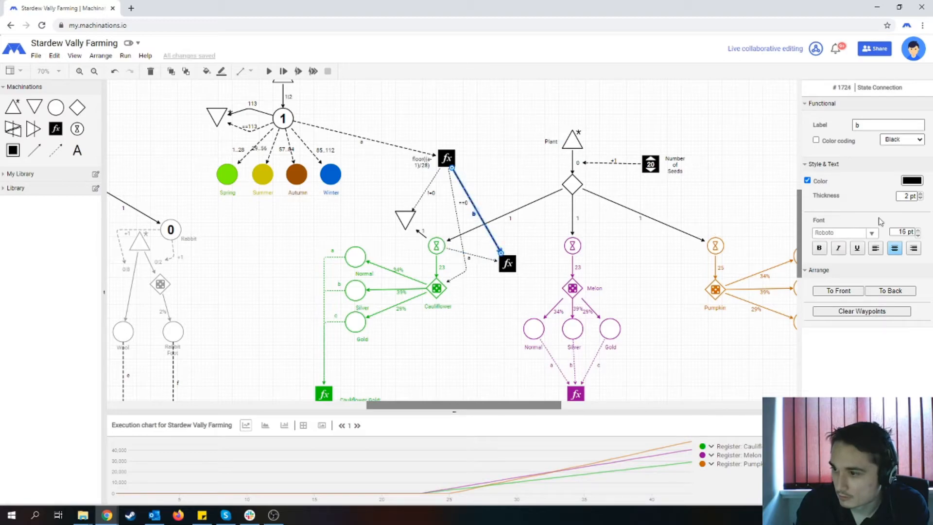
{"action": "left_click", "coordinate": [919, 198]}
{"action": "left_click", "coordinate": [521, 270]}
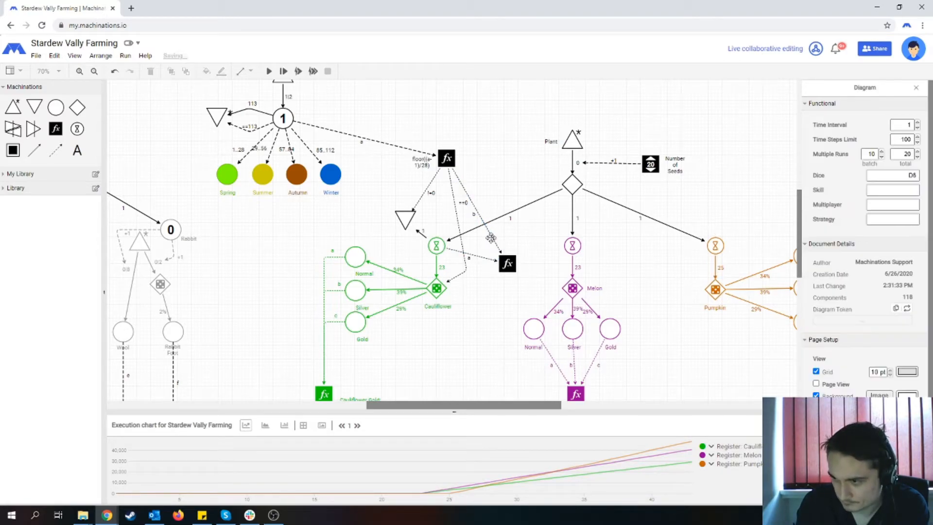
- Enter a+b as the new register's formula and shift its label slightly farther below it
{"action": "left_click", "coordinate": [507, 263]}
{"action": "left_click", "coordinate": [902, 128]}
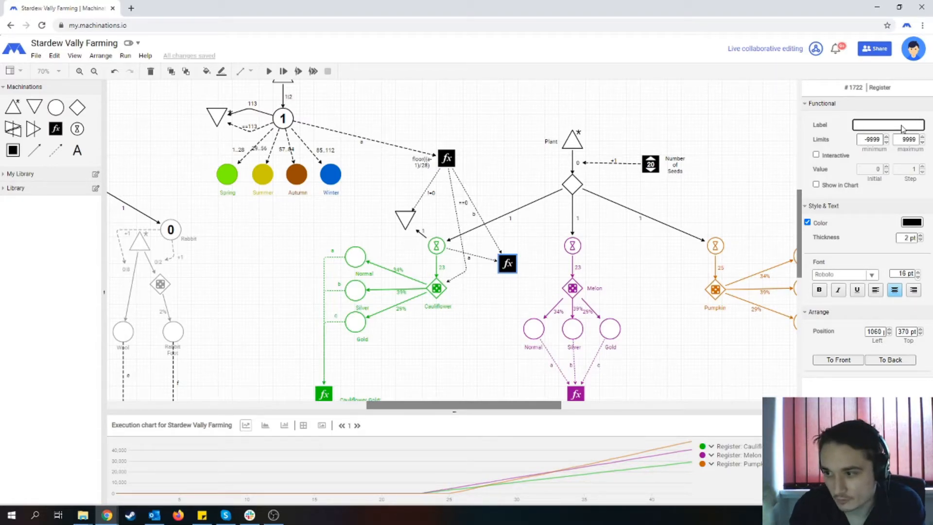
{"action": "type", "text": "A"}
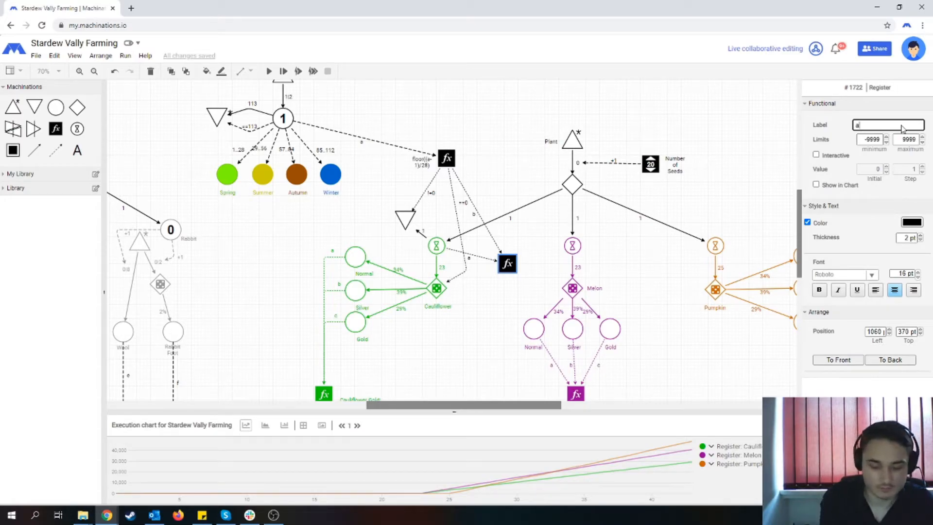
{"action": "left_click", "coordinate": [528, 236]}
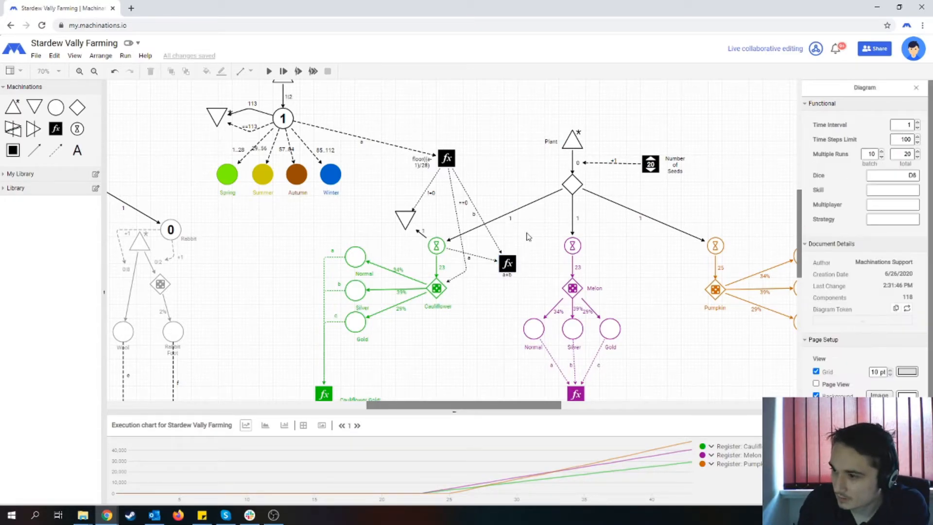
{"action": "left_click", "coordinate": [506, 265]}
{"action": "left_click", "coordinate": [508, 277]}
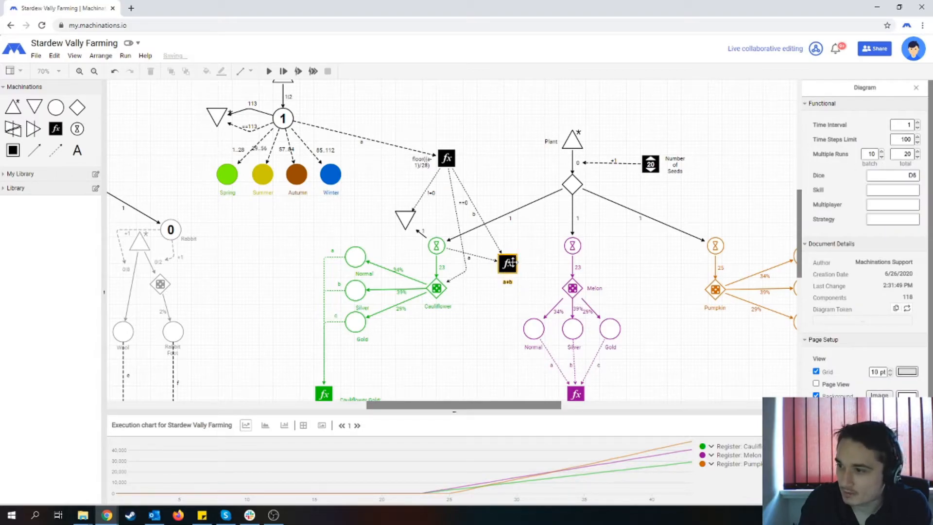
- Draw a state connection from the a+b register to the resource connection feeding the Cauliflower delay, with condition ==0 and 1 pt thickness
{"action": "left_click", "coordinate": [509, 262]}
{"action": "left_click_drag", "start_coordinate": [53, 149], "coordinate": [506, 263]}
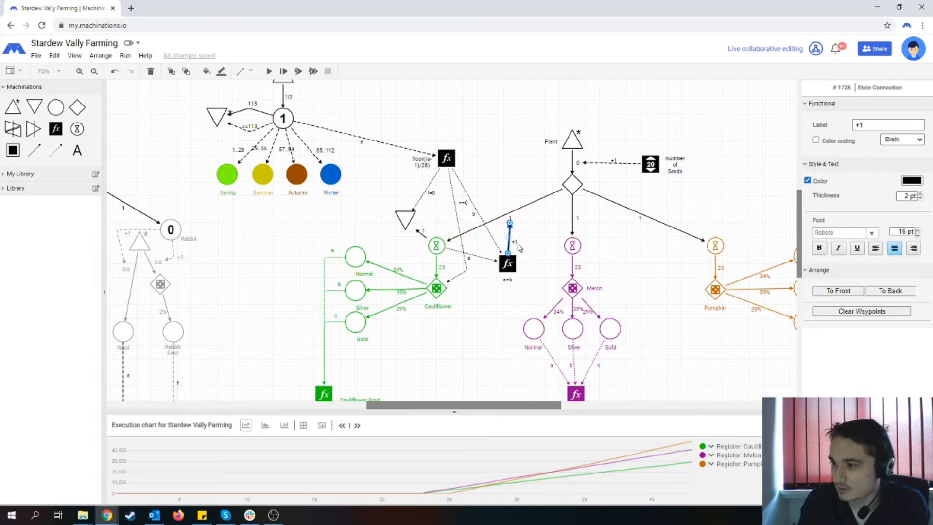
{"action": "left_click_drag", "start_coordinate": [875, 126], "coordinate": [833, 128]}
{"action": "type", "text": "==0"}
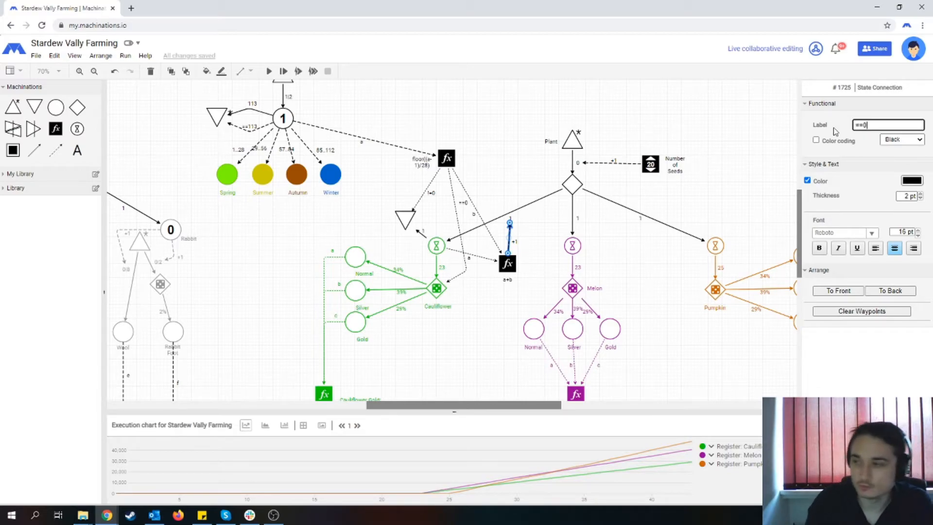
{"action": "left_click", "coordinate": [505, 171]}
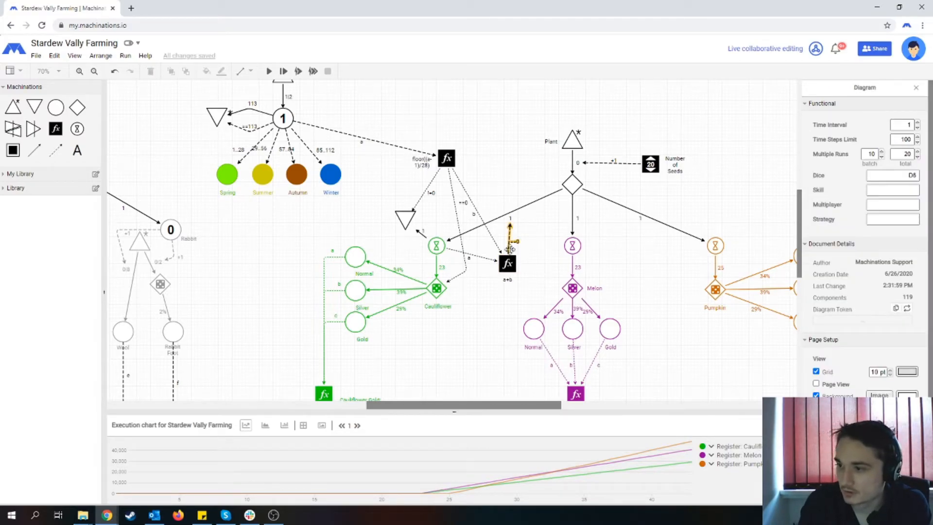
{"action": "left_click", "coordinate": [509, 238]}
{"action": "left_click", "coordinate": [711, 201]}
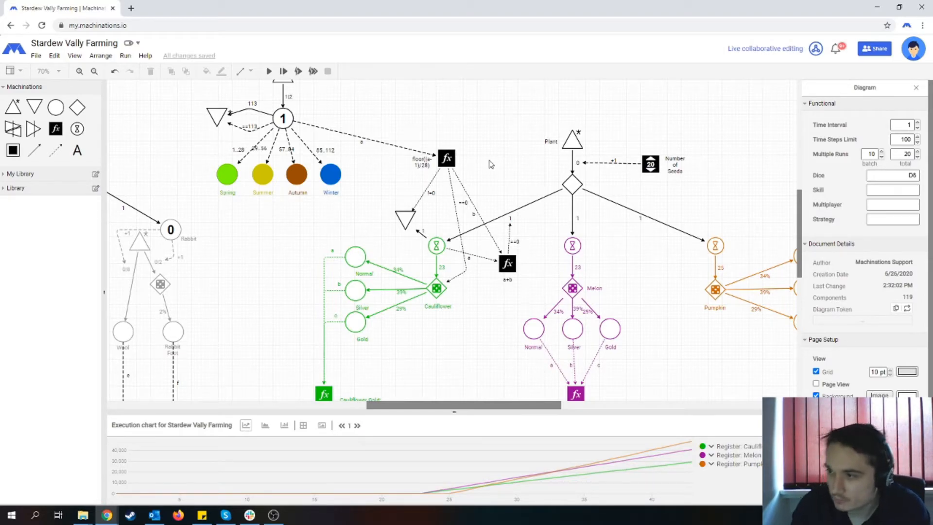
{"action": "left_click", "coordinate": [446, 158]}
{"action": "left_click", "coordinate": [504, 165]}
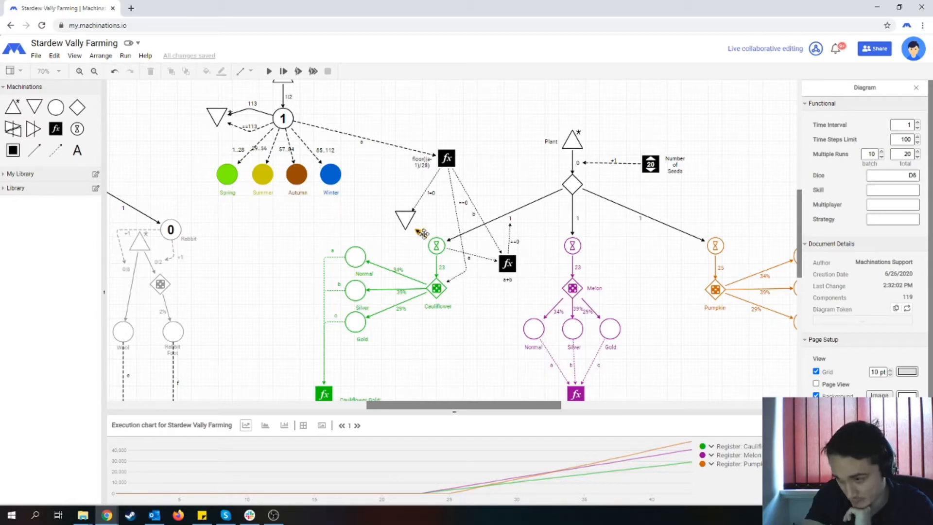
- Add a new layer to the diagram, rename it Connections, and make it the active layer
{"action": "left_click", "coordinate": [74, 55]}
{"action": "left_click", "coordinate": [95, 100]}
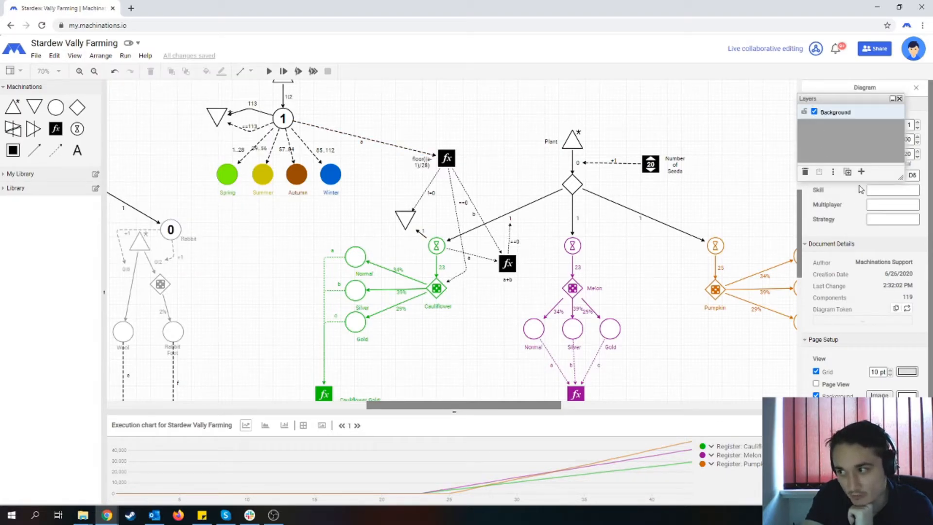
{"action": "left_click", "coordinate": [860, 172]}
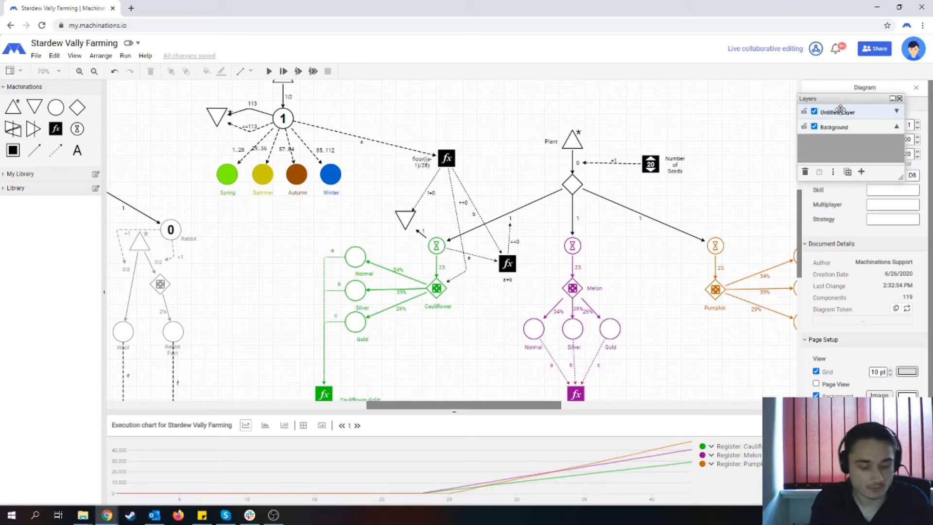
{"action": "left_click", "coordinate": [833, 173]}
{"action": "type", "text": "Connections"}
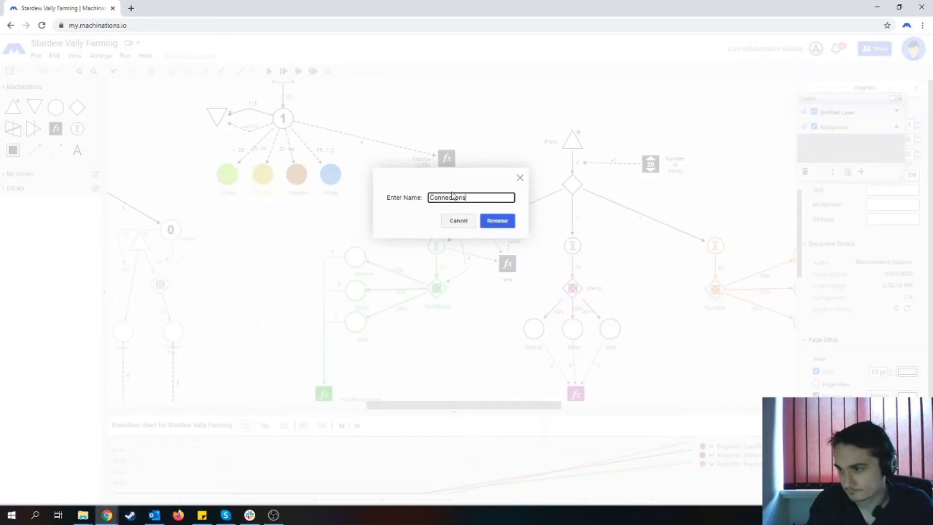
{"action": "left_click", "coordinate": [496, 221]}
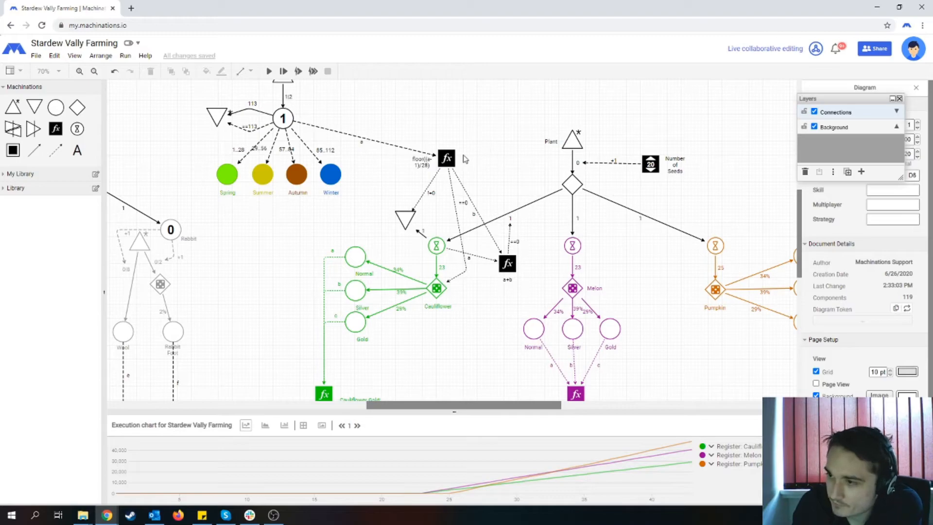
{"action": "left_click", "coordinate": [857, 121]}
{"action": "left_click", "coordinate": [857, 113]}
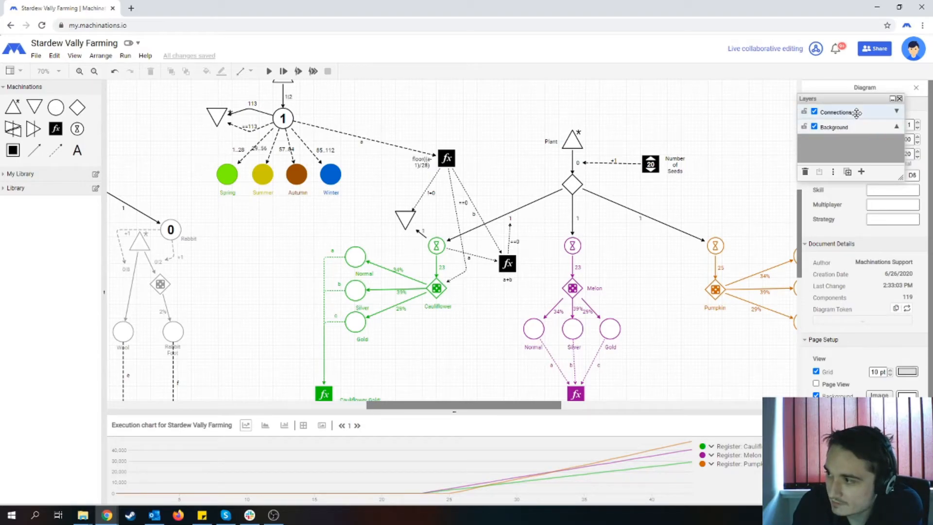
{"action": "left_click", "coordinate": [852, 126]}
{"action": "left_click", "coordinate": [849, 112]}
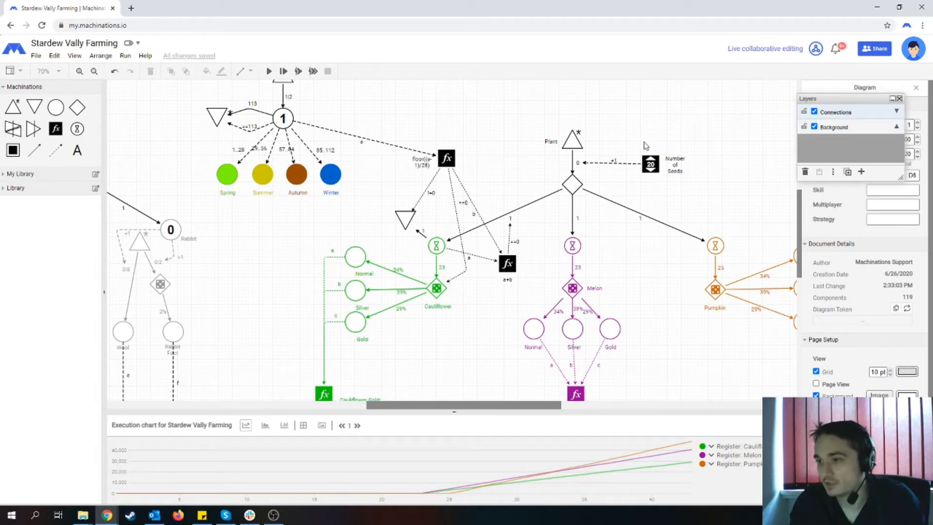
- Move the a+b register and the Cauliflower season state connections, without the drain, to the Connections layer
{"action": "left_click", "coordinate": [423, 198]}
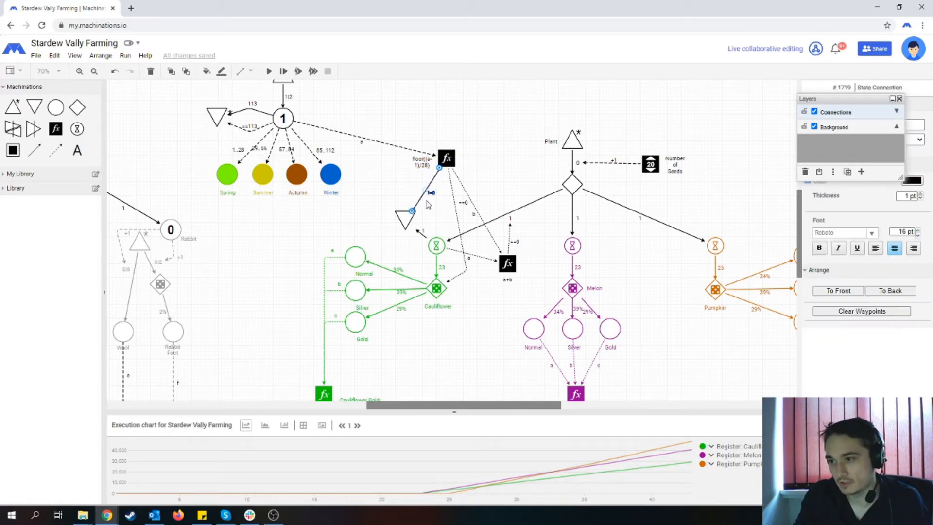
{"action": "left_click", "coordinate": [453, 203], "text": "shift"}
{"action": "left_click", "coordinate": [469, 196], "text": "shift"}
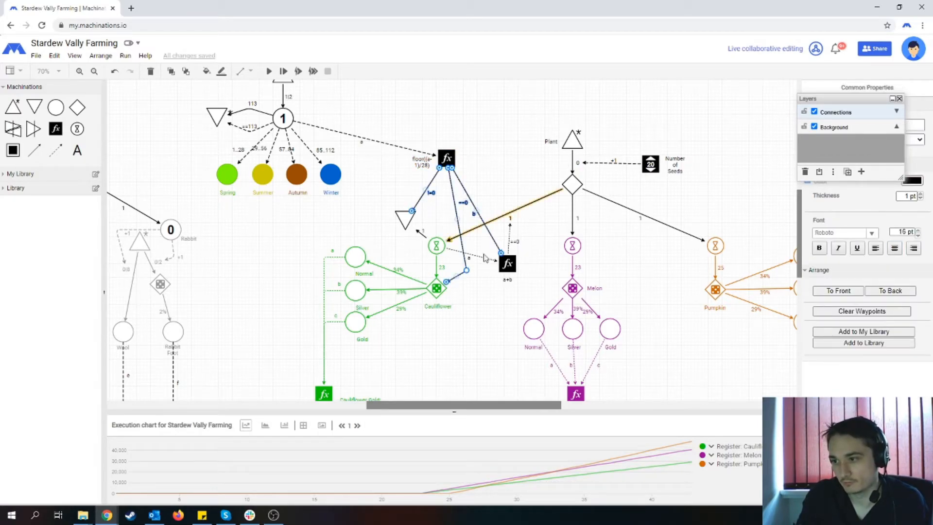
{"action": "left_click", "coordinate": [490, 258], "text": "shift"}
{"action": "left_click", "coordinate": [510, 238], "text": "shift"}
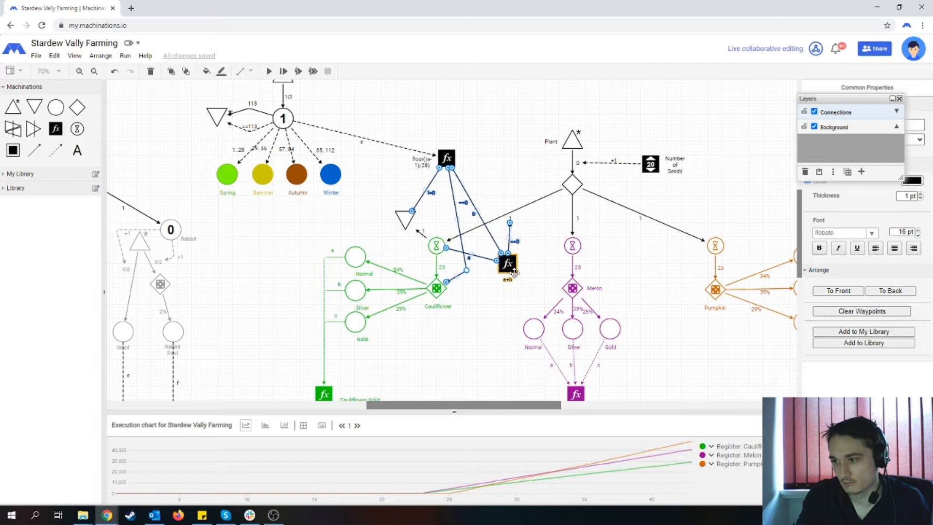
{"action": "left_click", "coordinate": [506, 263], "text": "shift"}
{"action": "left_click", "coordinate": [407, 218], "text": "shift"}
{"action": "left_click", "coordinate": [417, 229], "text": "shift"}
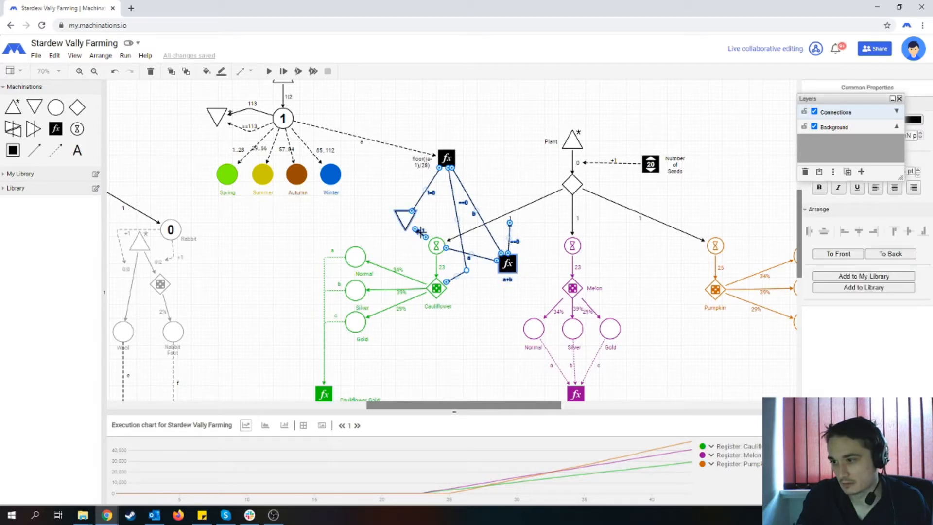
{"action": "left_click", "coordinate": [405, 219], "text": "shift"}
{"action": "left_click", "coordinate": [418, 230], "text": "shift"}
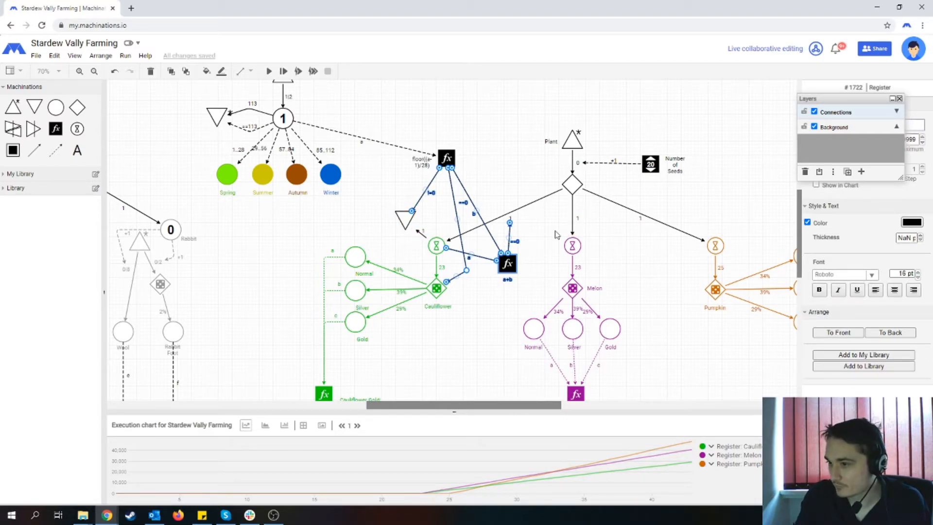
{"action": "left_click", "coordinate": [819, 172]}
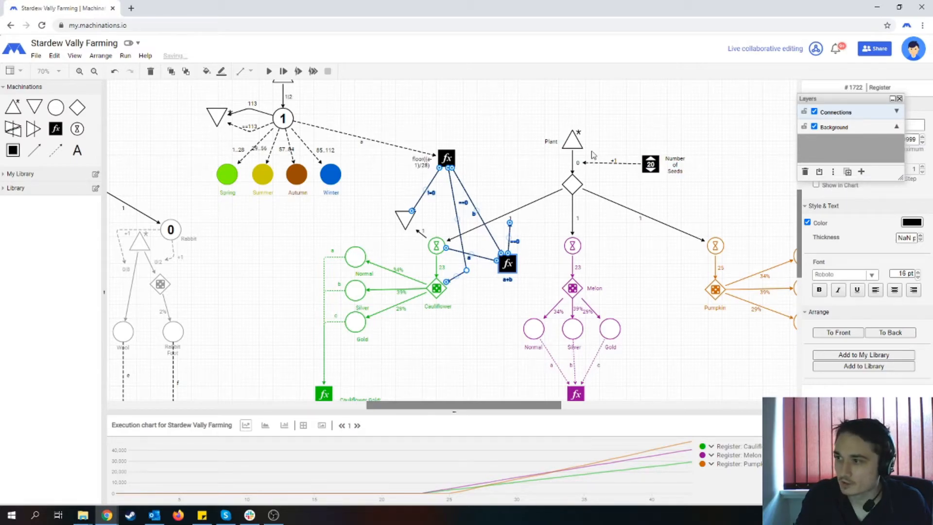
{"action": "left_click", "coordinate": [528, 143]}
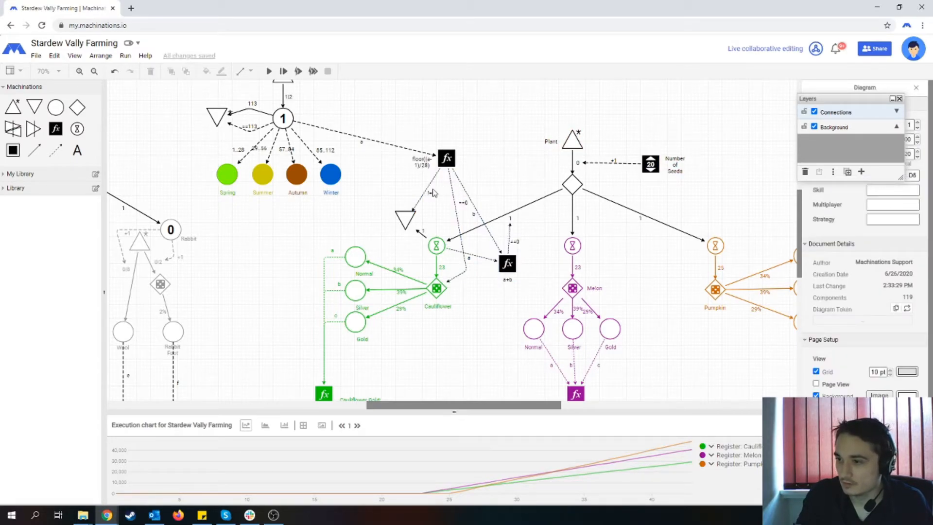
- Toggle the Connections layer's visibility to test it and leave the layer hidden
{"action": "left_click", "coordinate": [814, 112]}
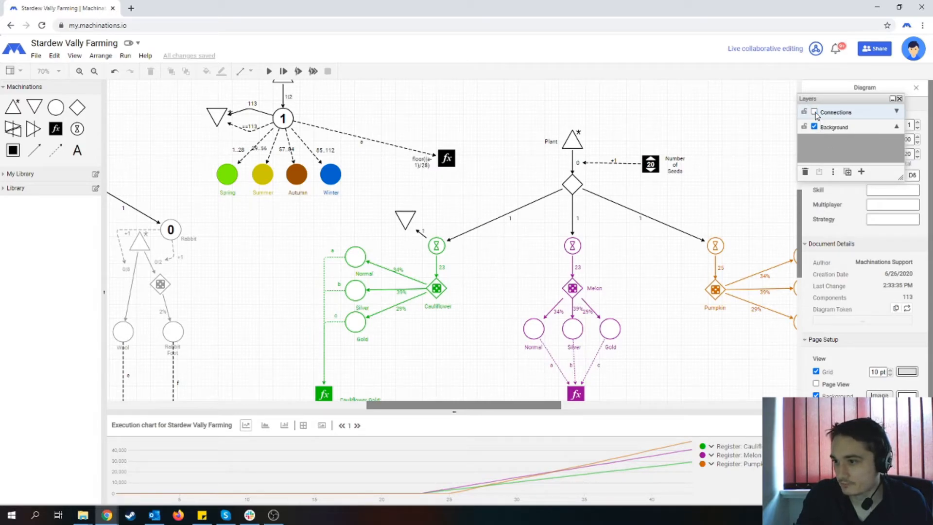
{"action": "left_click", "coordinate": [814, 112]}
{"action": "left_click", "coordinate": [814, 112]}
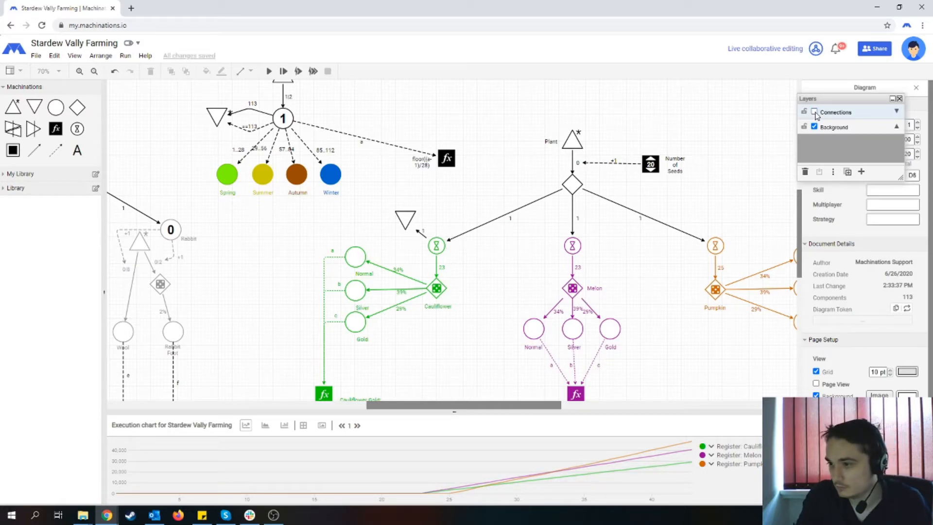
{"action": "left_click", "coordinate": [815, 112]}
{"action": "left_click", "coordinate": [814, 112]}
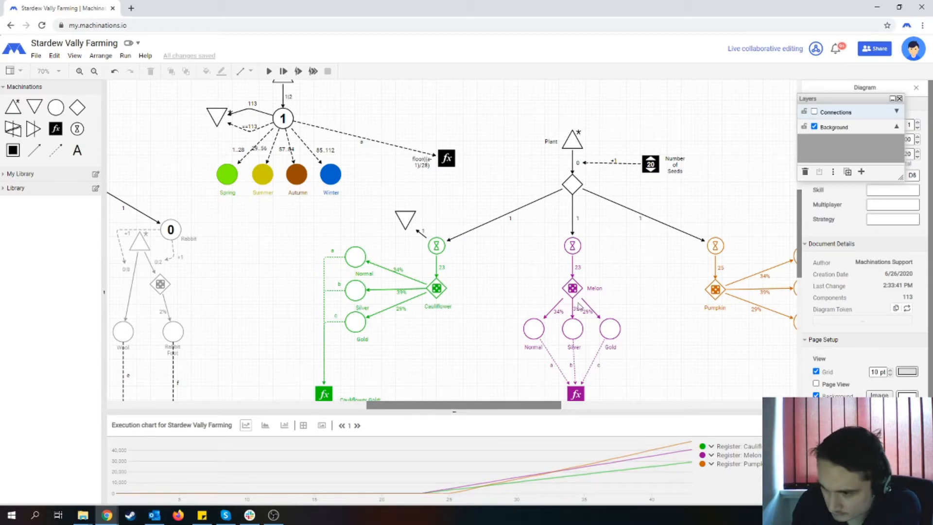
{"action": "left_click", "coordinate": [814, 112]}
{"action": "left_click", "coordinate": [814, 113]}
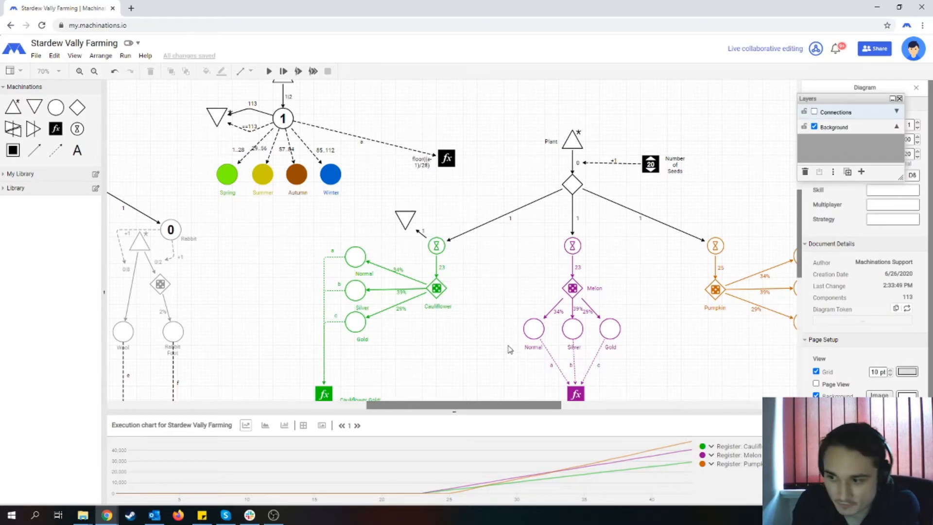
- Add a register between the Melon and Pumpkin branches
{"action": "left_click_drag", "start_coordinate": [429, 406], "coordinate": [443, 409]}
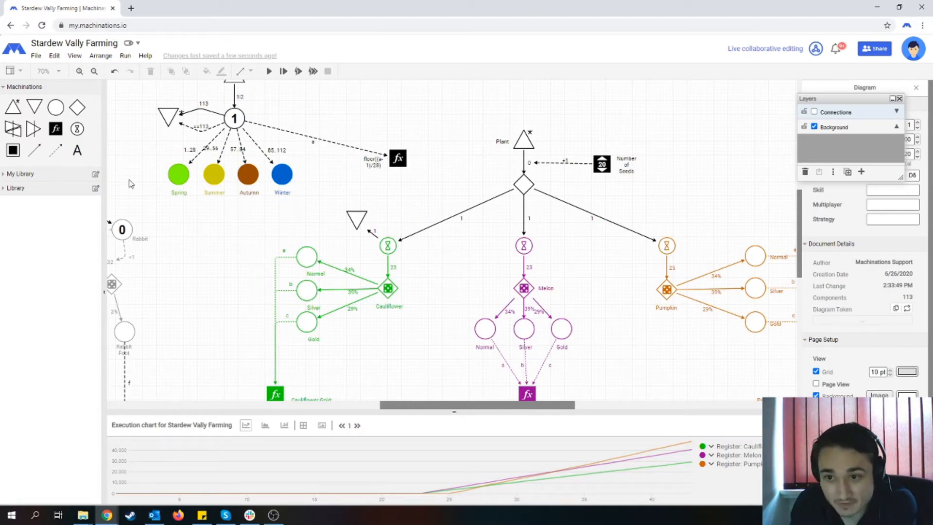
{"action": "left_click_drag", "start_coordinate": [55, 128], "coordinate": [631, 263]}
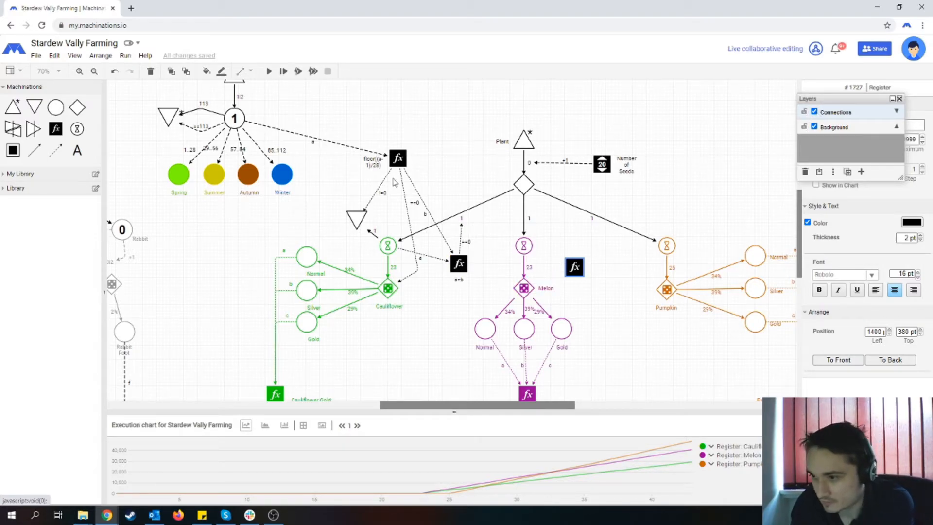
{"action": "left_click_drag", "start_coordinate": [575, 258], "coordinate": [575, 266]}
- Move the new Melon register to the Background layer and keep that layer active with the Connections layer hidden
{"action": "left_click", "coordinate": [848, 129]}
{"action": "left_click", "coordinate": [814, 112]}
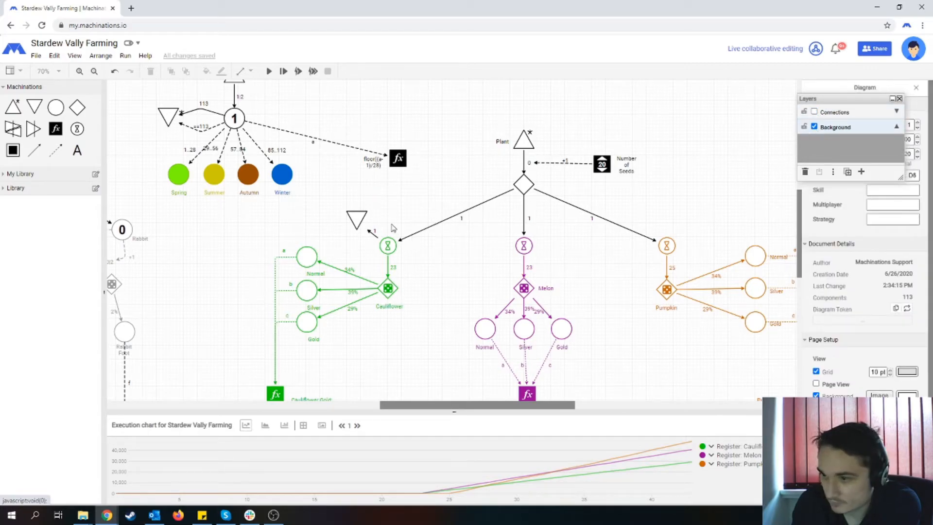
{"action": "left_click", "coordinate": [814, 112]}
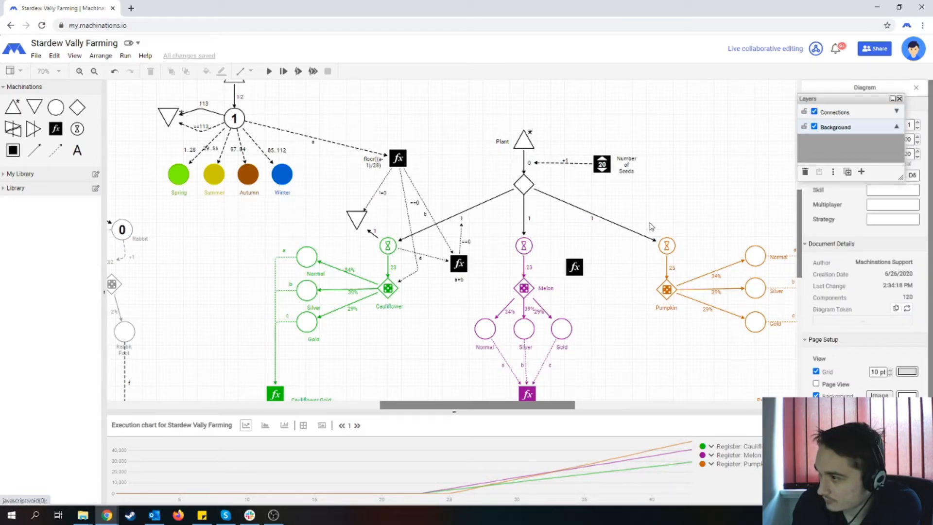
{"action": "left_click", "coordinate": [574, 267]}
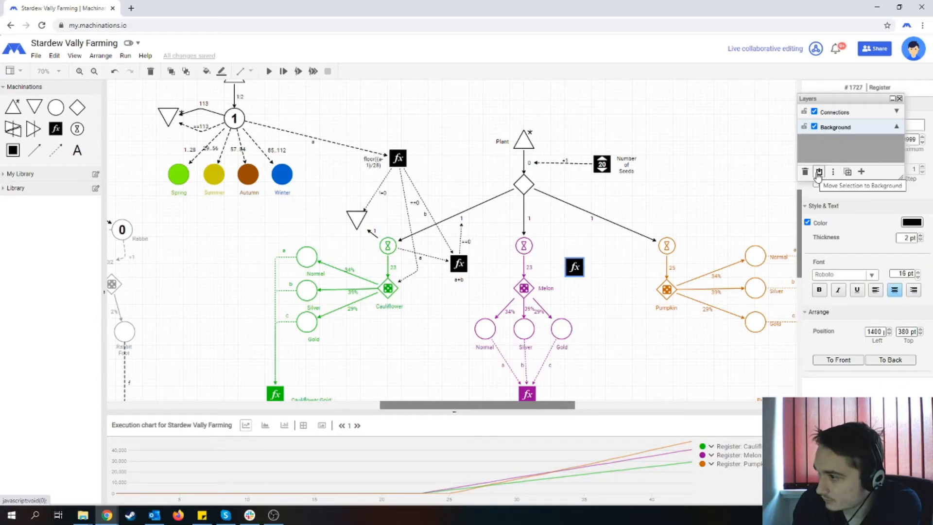
{"action": "left_click", "coordinate": [817, 113]}
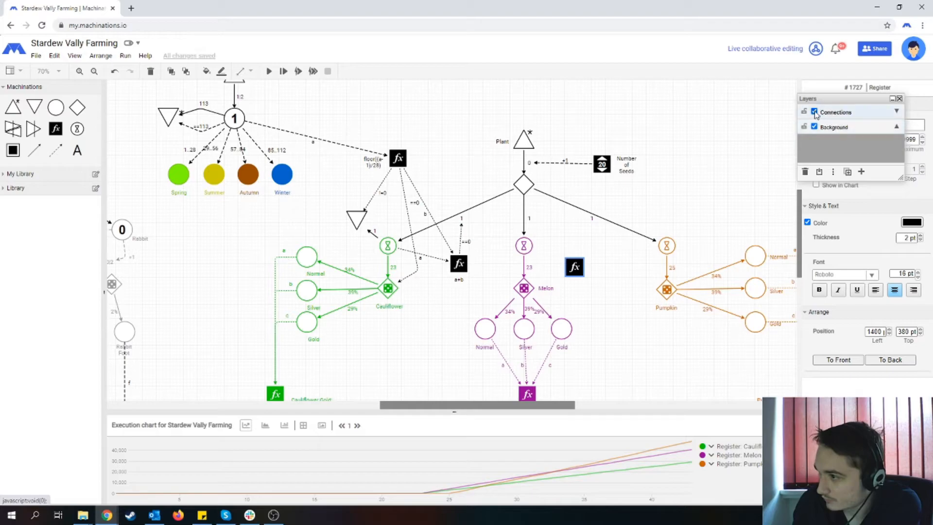
{"action": "left_click", "coordinate": [814, 112]}
{"action": "left_click_drag", "start_coordinate": [574, 266], "coordinate": [577, 267]}
{"action": "left_click", "coordinate": [846, 124]}
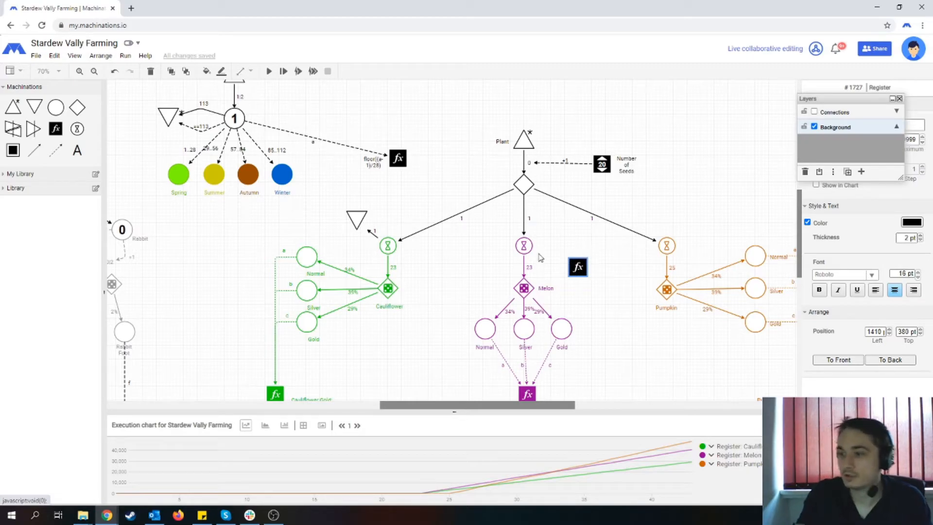
- Add a drain beside the Melon delay and link the delay to it with a resource connection
{"action": "left_click_drag", "start_coordinate": [573, 265], "coordinate": [576, 267]}
{"action": "left_click_drag", "start_coordinate": [57, 150], "coordinate": [453, 208]}
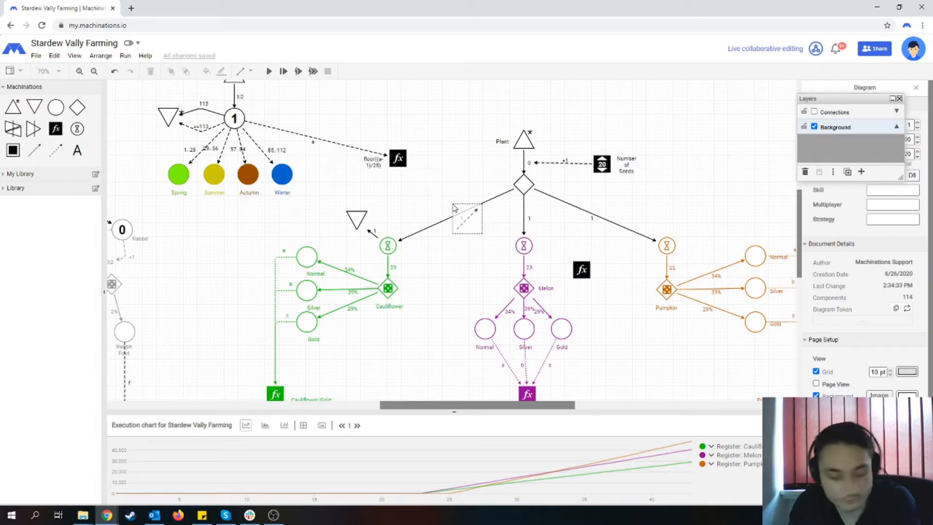
{"action": "key", "text": "Escape"}
{"action": "left_click_drag", "start_coordinate": [36, 107], "coordinate": [470, 252]}
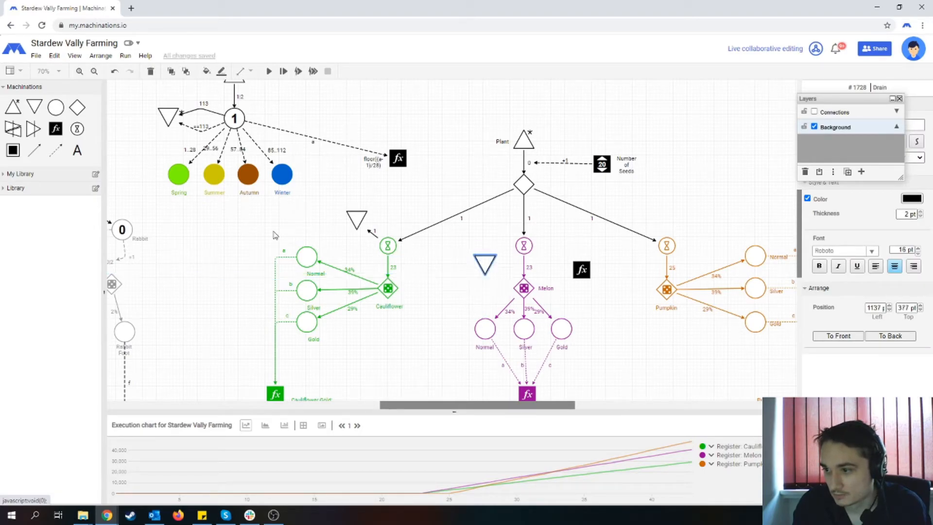
{"action": "left_click", "coordinate": [34, 151]}
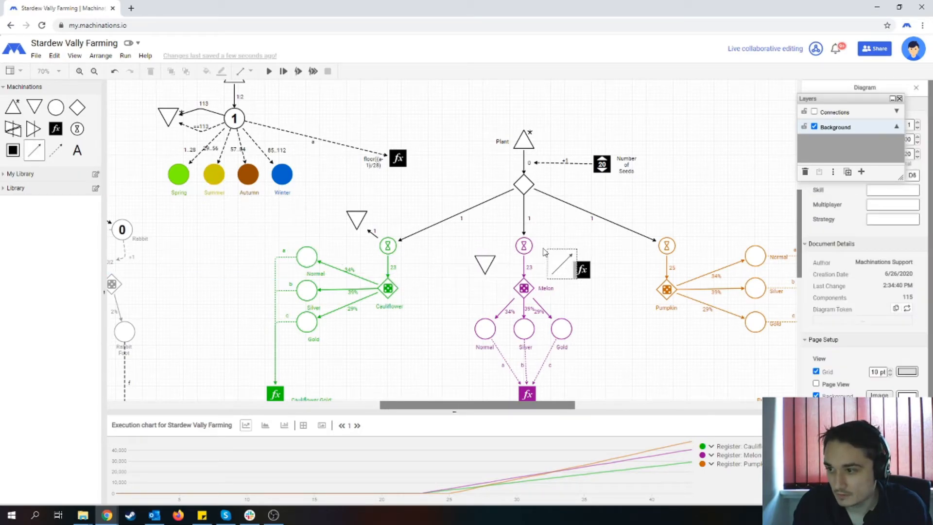
{"action": "left_click_drag", "start_coordinate": [524, 247], "coordinate": [485, 264]}
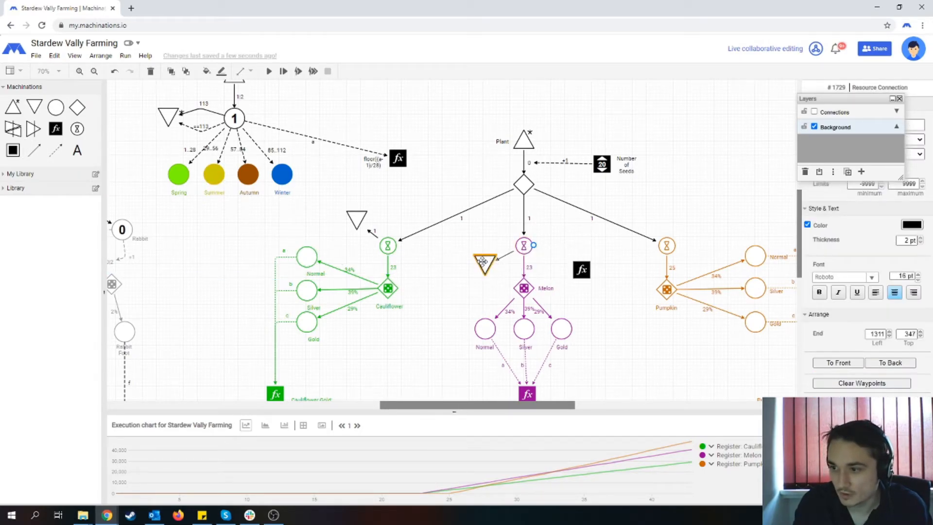
{"action": "left_click", "coordinate": [447, 308]}
- Connect the season register to the Melon drain with a state connection labelled !=1
{"action": "left_click", "coordinate": [55, 151]}
{"action": "left_click_drag", "start_coordinate": [407, 157], "coordinate": [485, 262]}
{"action": "left_click", "coordinate": [462, 292]}
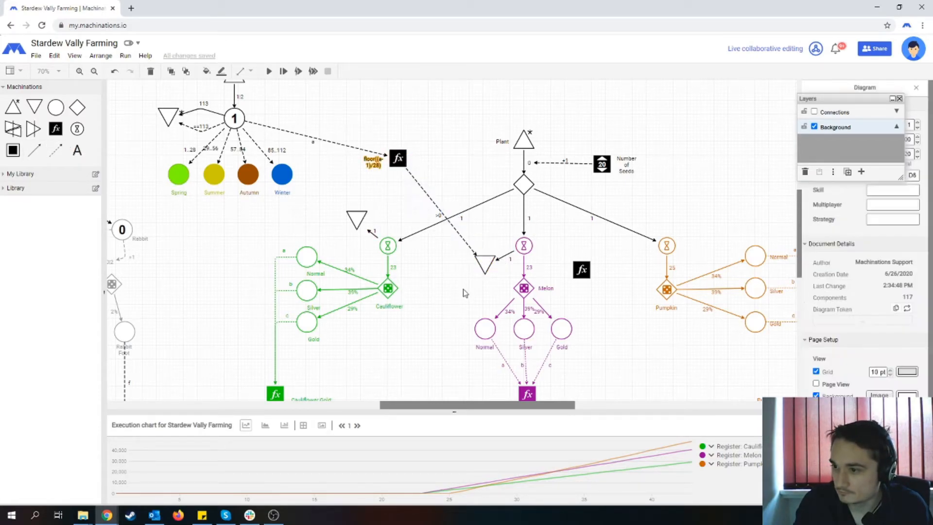
{"action": "left_click", "coordinate": [439, 209]}
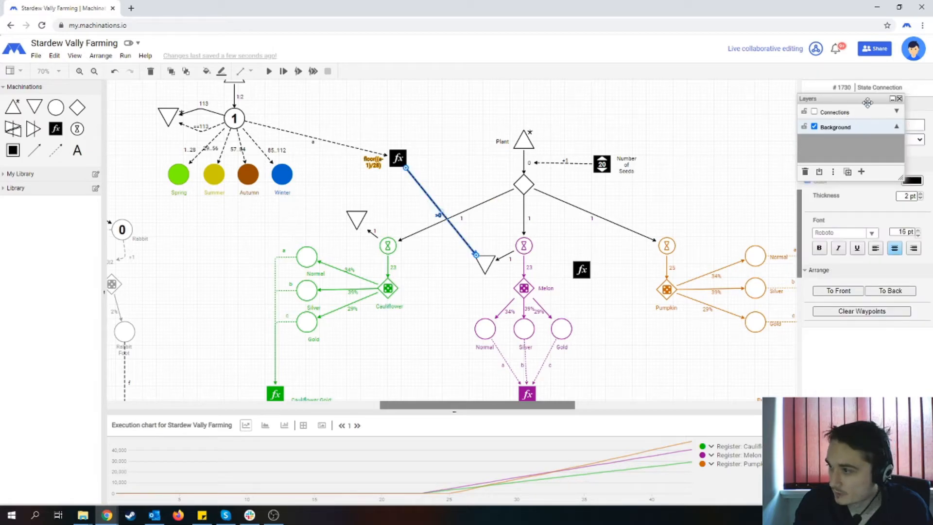
{"action": "left_click_drag", "start_coordinate": [837, 99], "coordinate": [702, 82]}
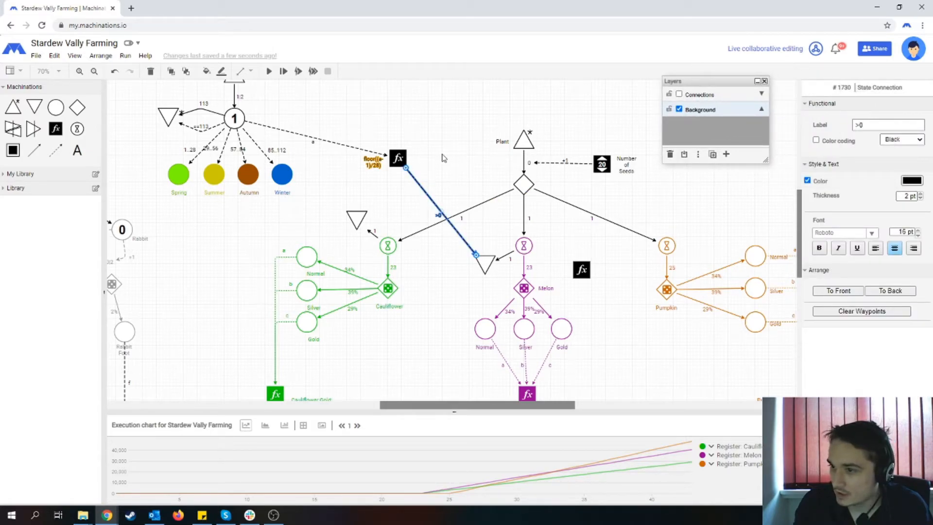
{"action": "double_click", "coordinate": [883, 125]}
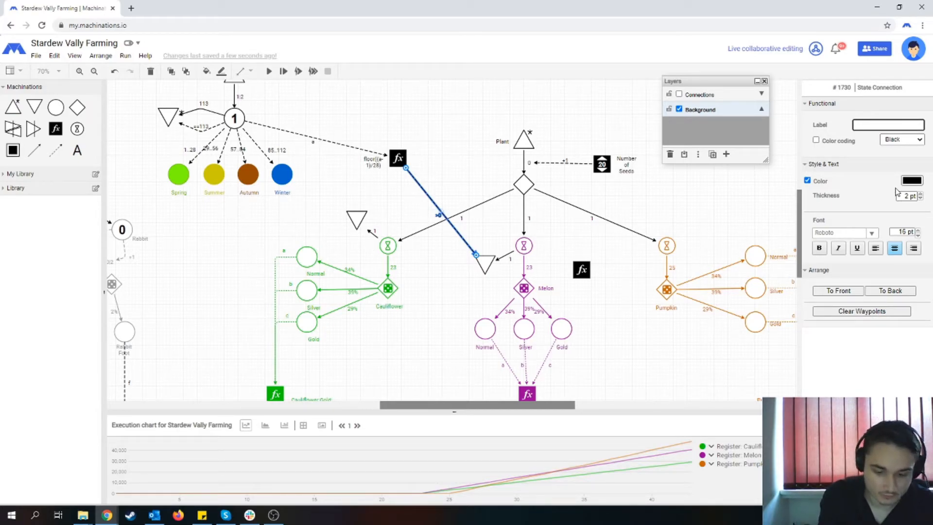
{"action": "left_click", "coordinate": [422, 284]}
- Move the !=1 label closer to the season register and reduce that connection's line thickness
{"action": "left_click", "coordinate": [439, 215]}
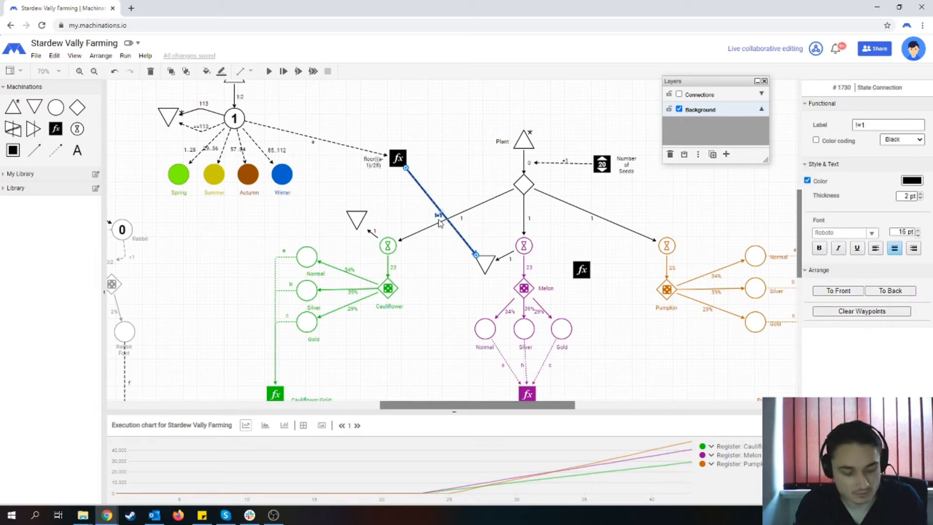
{"action": "key", "text": "ctrl+z"}
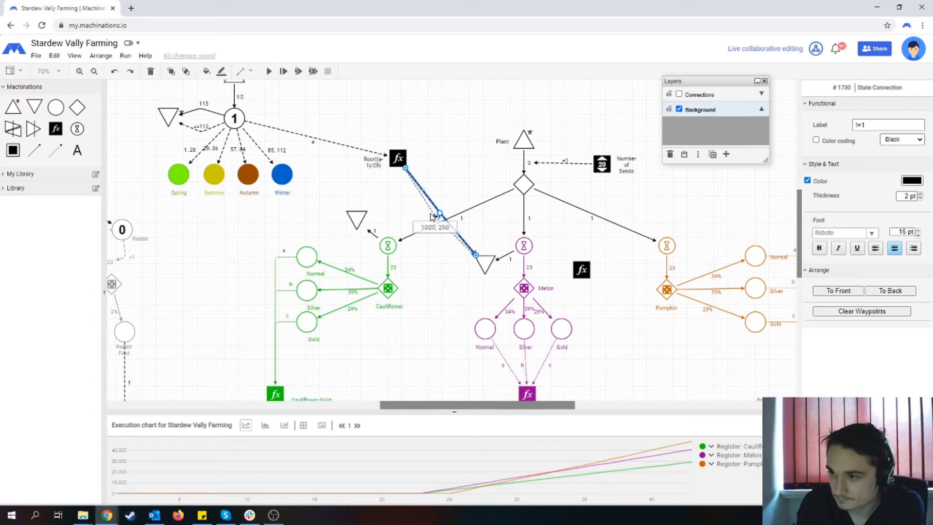
{"action": "left_click", "coordinate": [455, 178]}
{"action": "key", "text": "ctrl+z"}
{"action": "left_click", "coordinate": [439, 183]}
{"action": "left_click", "coordinate": [426, 194]}
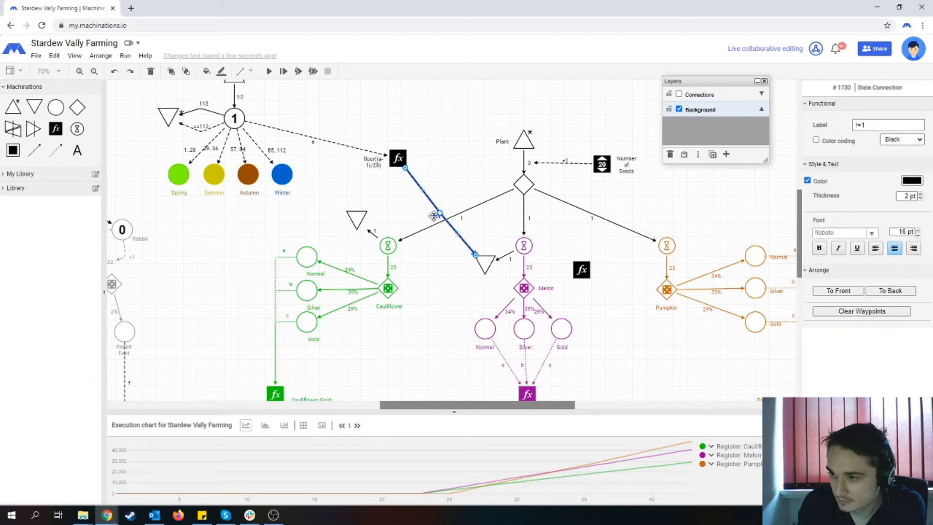
{"action": "left_click", "coordinate": [423, 211]}
{"action": "left_click_drag", "start_coordinate": [432, 217], "coordinate": [413, 192]}
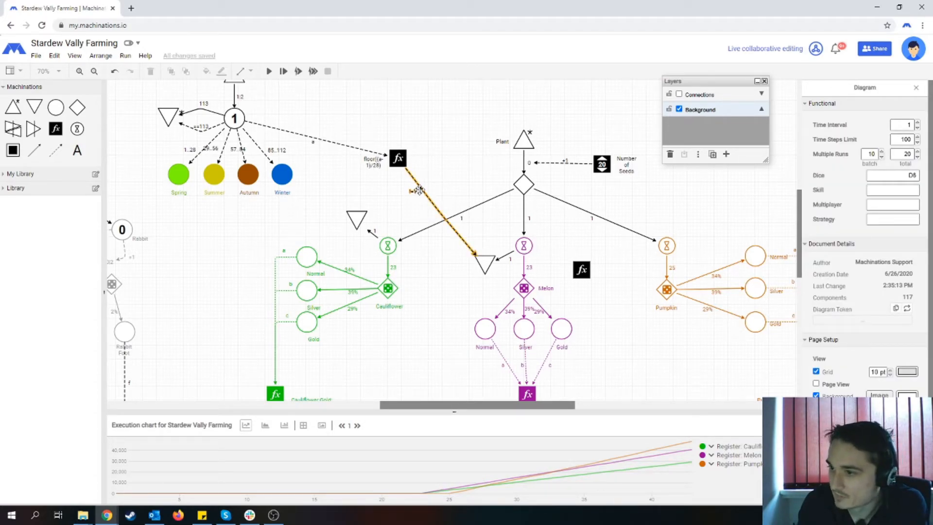
{"action": "left_click", "coordinate": [416, 190]}
{"action": "left_click", "coordinate": [919, 199]}
{"action": "left_click", "coordinate": [389, 342]}
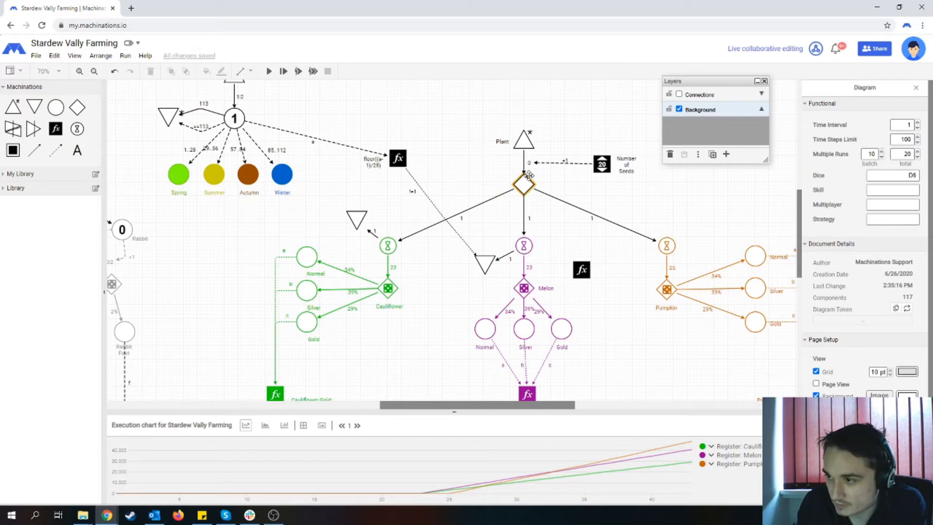
- Connect the season register to the Melon gate with a thinner state connection labelled ==1
{"action": "left_click", "coordinate": [523, 247]}
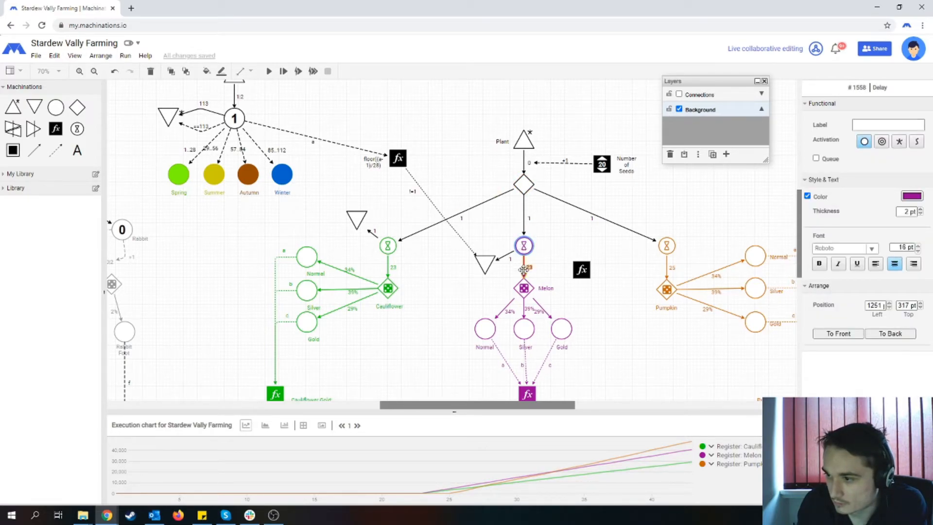
{"action": "left_click", "coordinate": [523, 287]}
{"action": "left_click_drag", "start_coordinate": [86, 167], "coordinate": [513, 277]}
{"action": "double_click", "coordinate": [881, 125]}
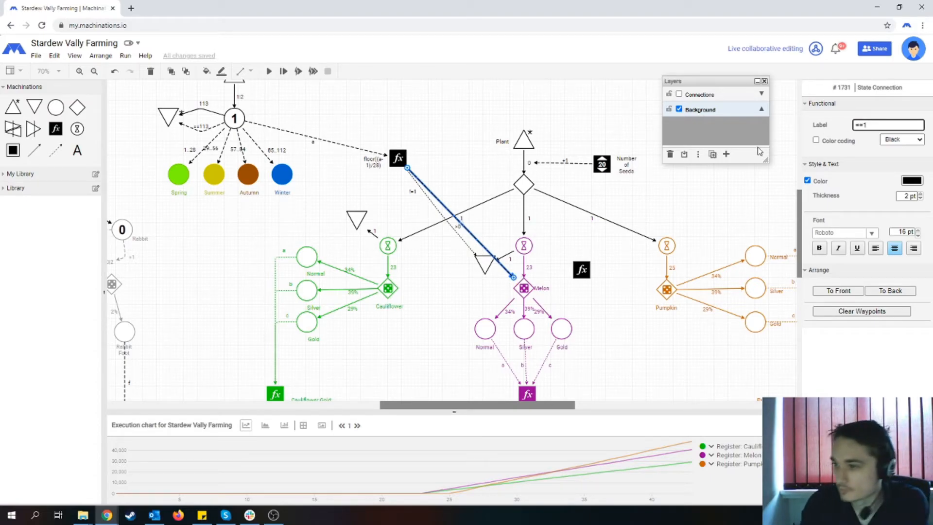
{"action": "left_click", "coordinate": [920, 199]}
{"action": "left_click", "coordinate": [472, 168]}
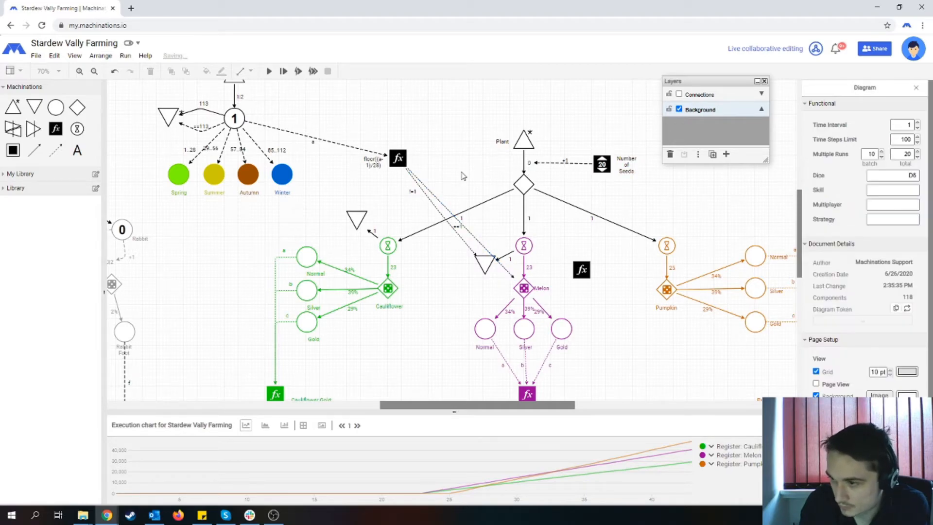
- Feed the new Melon register with thin state connections from the Melon delay as a and the season register as b
{"action": "left_click", "coordinate": [573, 270]}
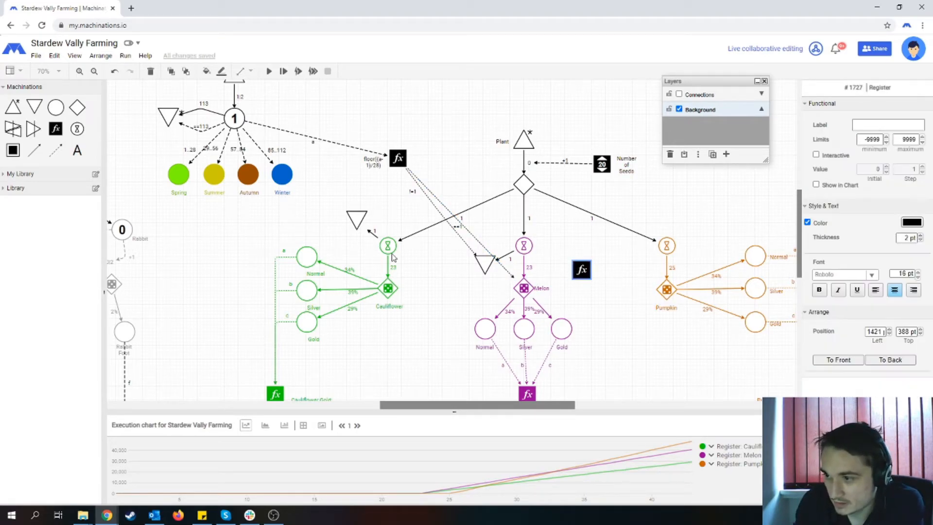
{"action": "left_click", "coordinate": [56, 149]}
{"action": "left_click_drag", "start_coordinate": [524, 245], "coordinate": [581, 270]}
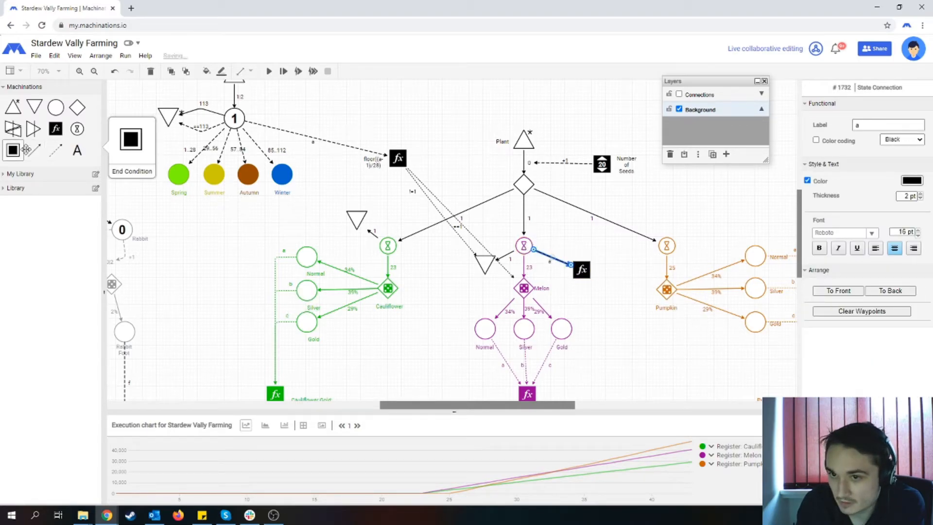
{"action": "left_click", "coordinate": [56, 149]}
{"action": "left_click_drag", "start_coordinate": [399, 158], "coordinate": [580, 269]}
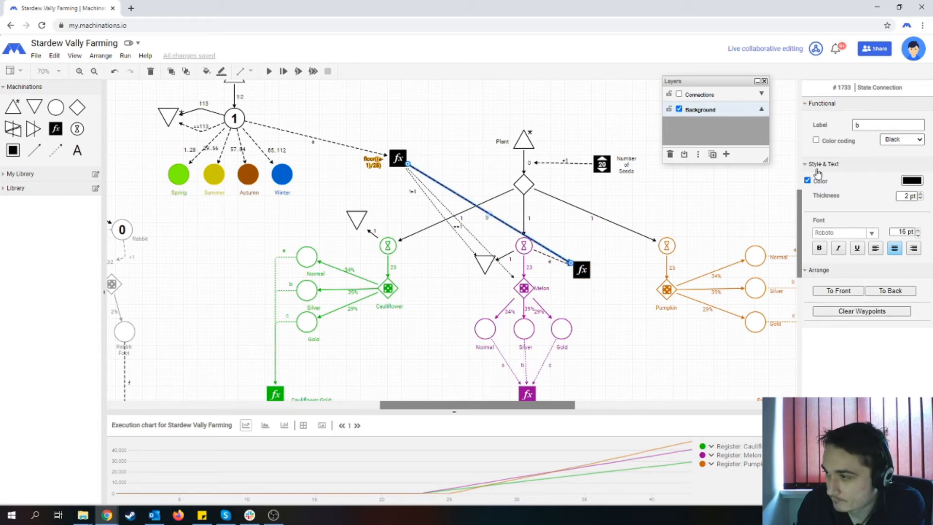
{"action": "left_click", "coordinate": [548, 254]}
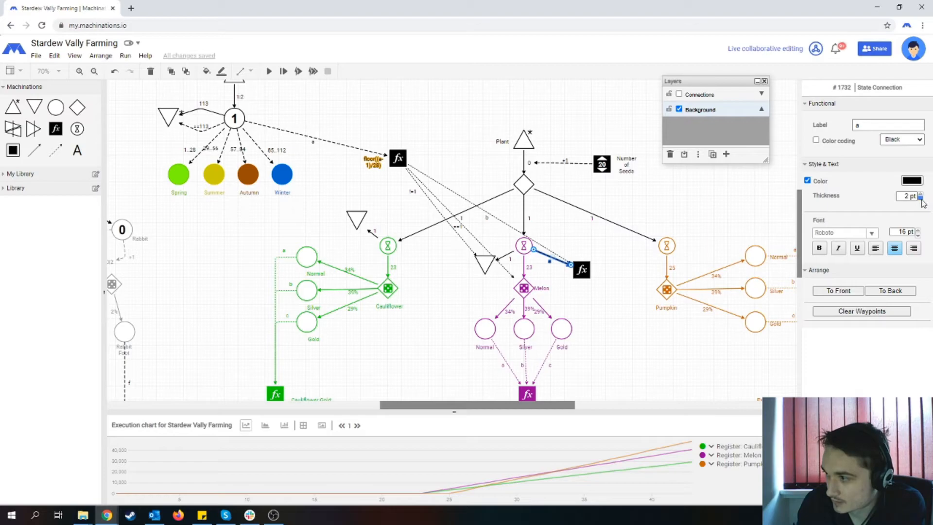
- Set the new Melon register's formula label to a+b
{"action": "left_click", "coordinate": [581, 269]}
{"action": "left_click", "coordinate": [885, 126]}
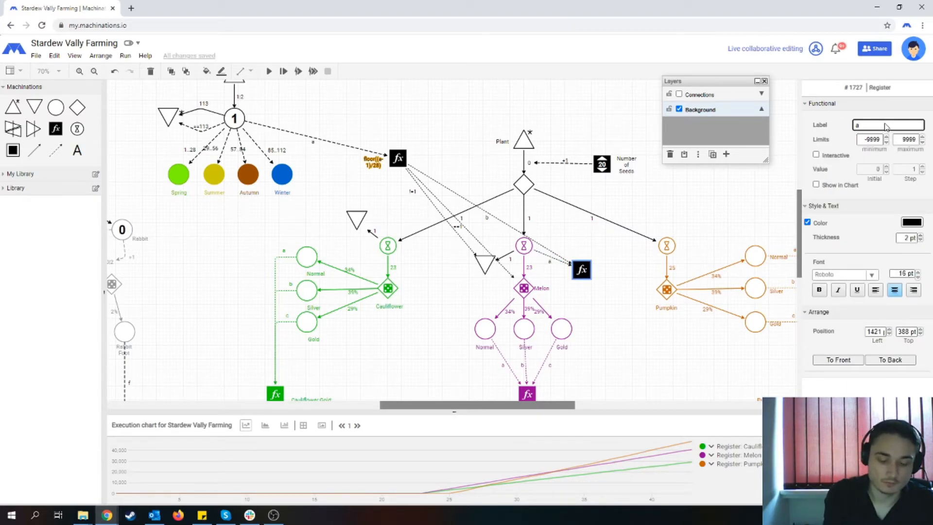
{"action": "left_click", "coordinate": [641, 307]}
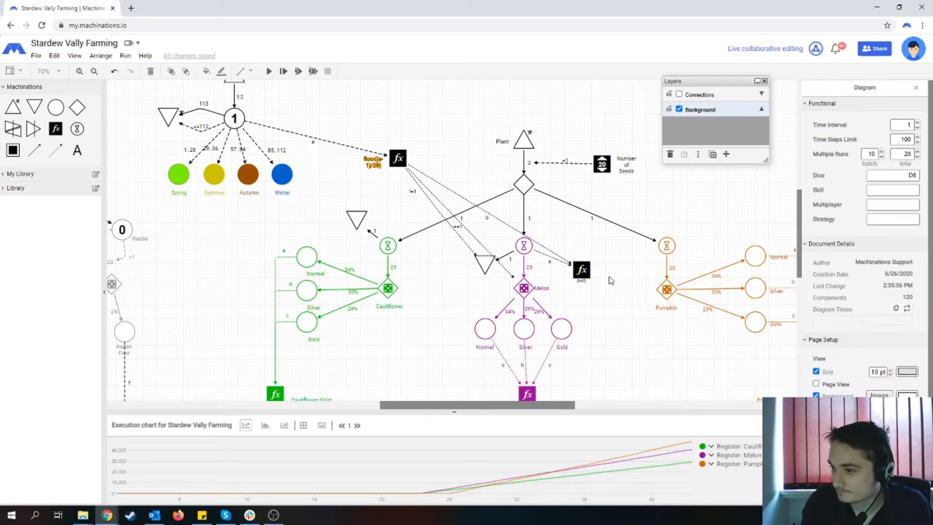
- Connect the Melon a+b register to the resource connection feeding the Melon delay with a state connection labelled ==1
{"action": "left_click_drag", "start_coordinate": [56, 151], "coordinate": [582, 272]}
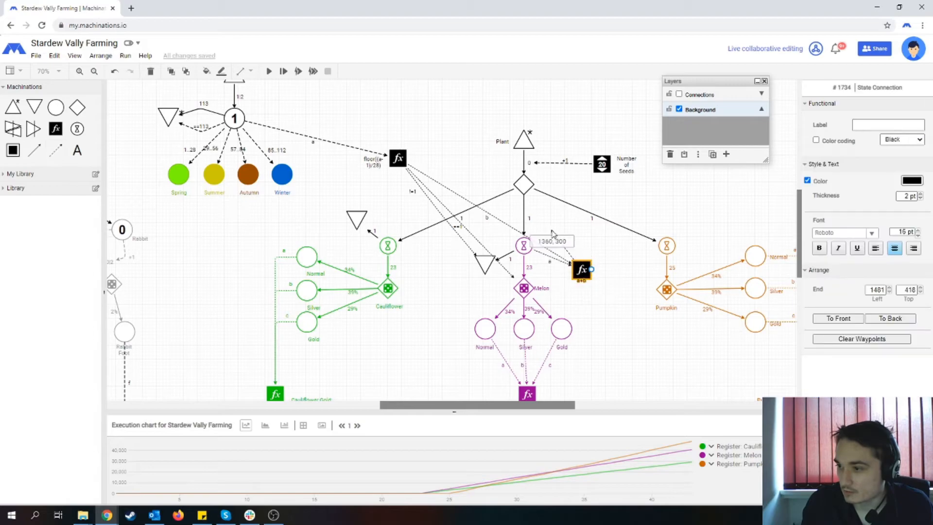
{"action": "left_click", "coordinate": [528, 220]}
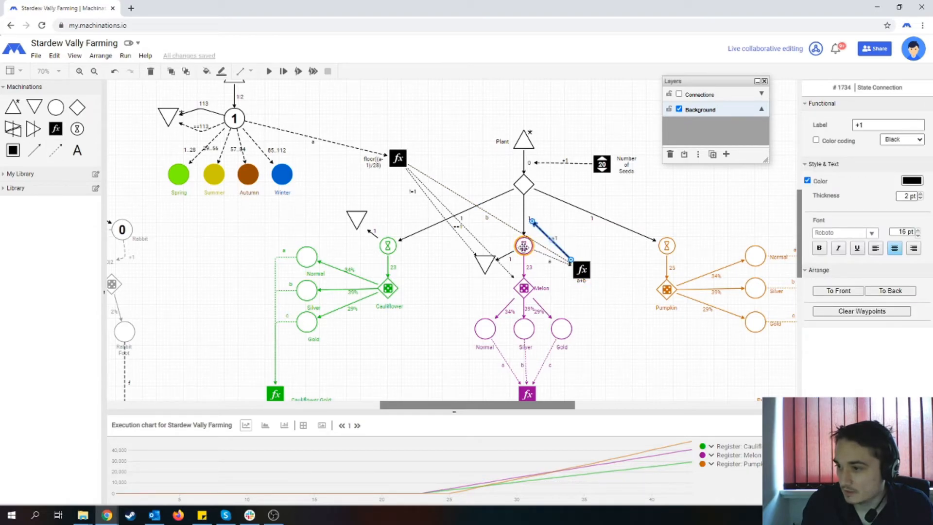
{"action": "left_click", "coordinate": [869, 125]}
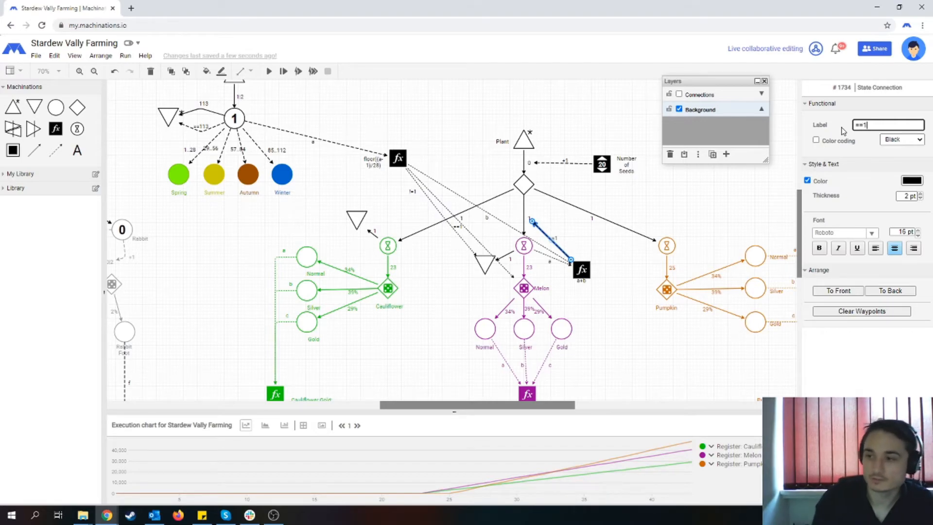
{"action": "left_click", "coordinate": [620, 240]}
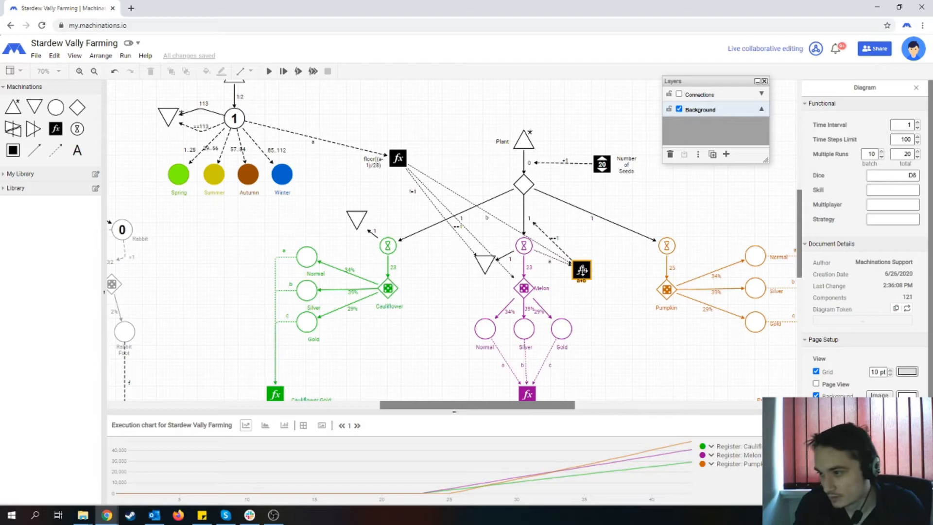
- Move the Melon a+b register and season state connections to the hidden Connections layer and make the Background layer active again
{"action": "left_click", "coordinate": [582, 270]}
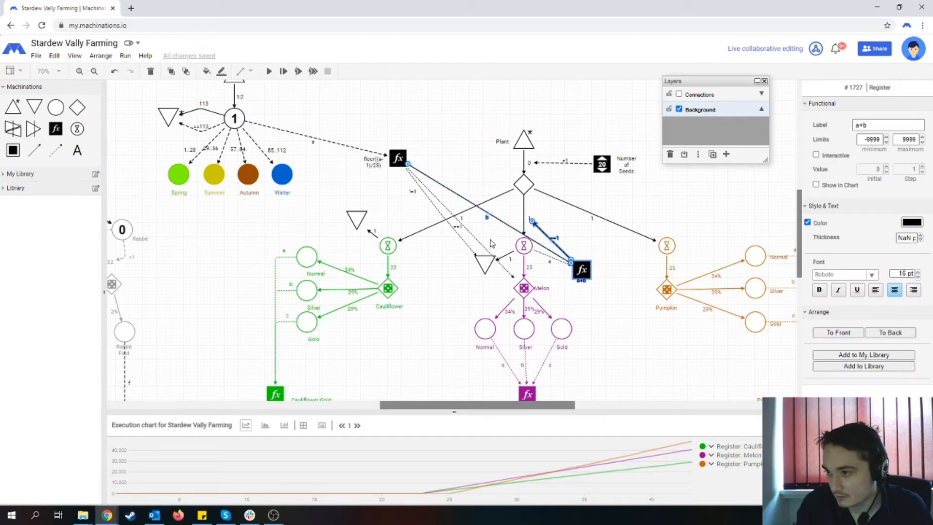
{"action": "left_click", "coordinate": [464, 241]}
{"action": "left_click", "coordinate": [462, 241], "text": "shift"}
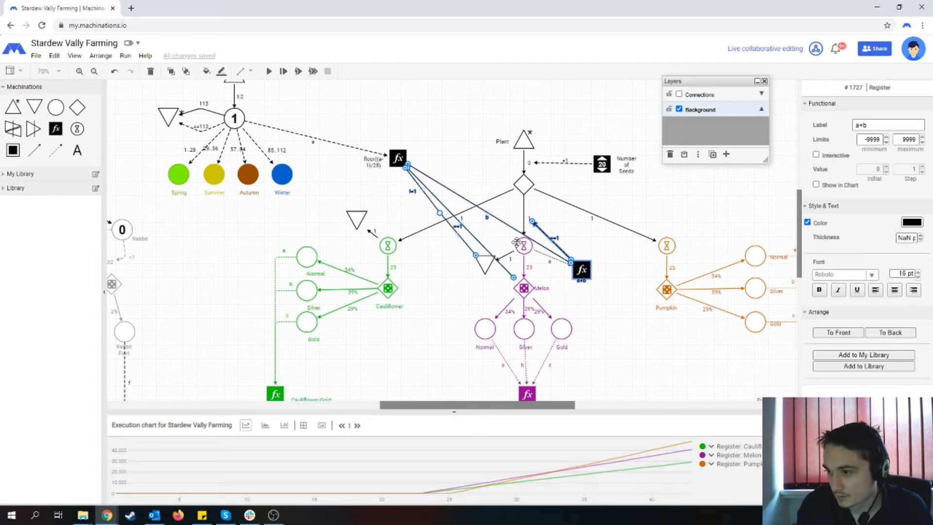
{"action": "left_click", "coordinate": [543, 254], "text": "shift"}
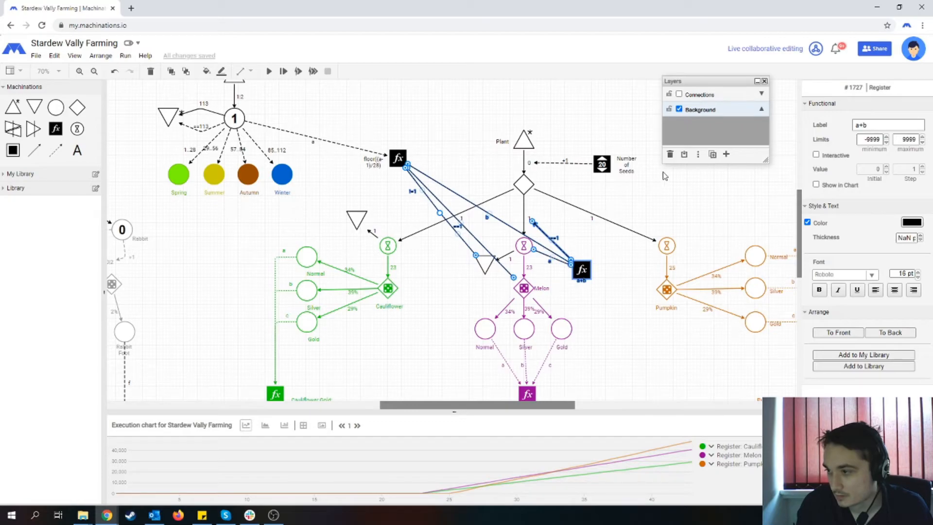
{"action": "left_click", "coordinate": [679, 94]}
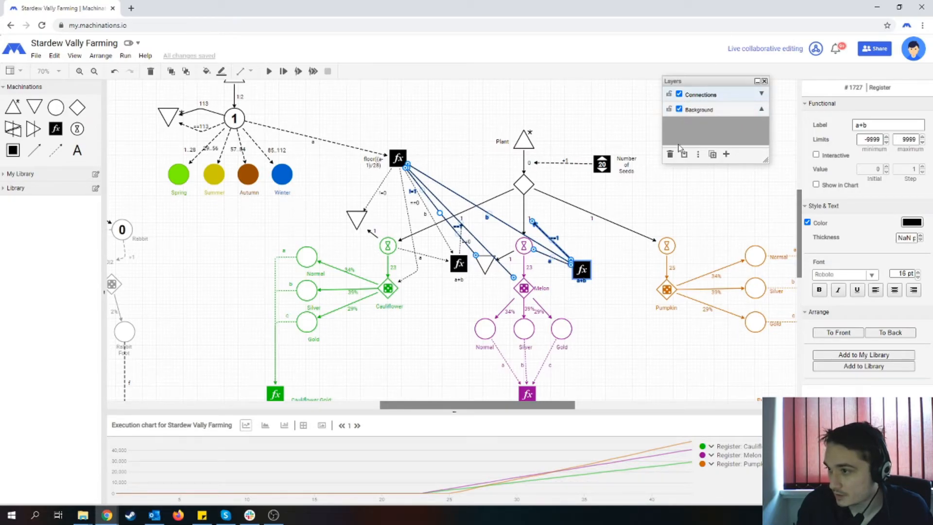
{"action": "left_click", "coordinate": [679, 94]}
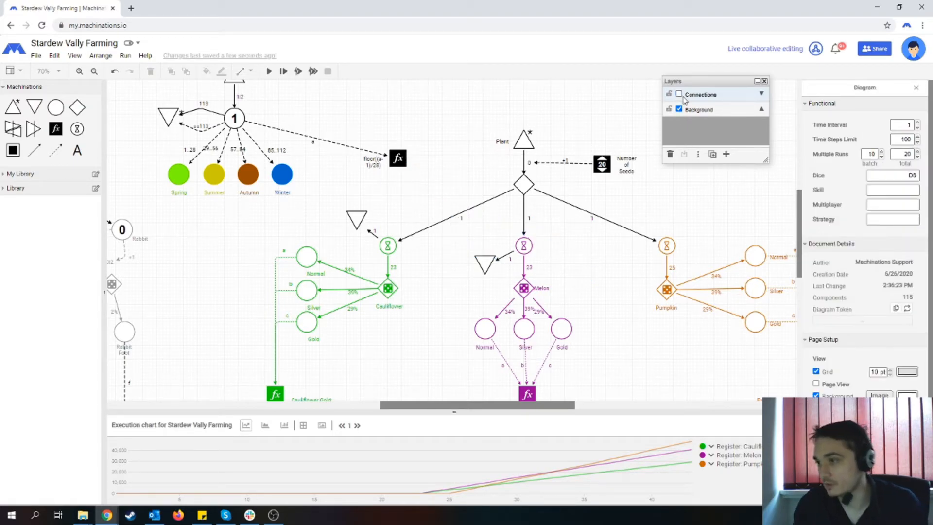
{"action": "left_click", "coordinate": [700, 109]}
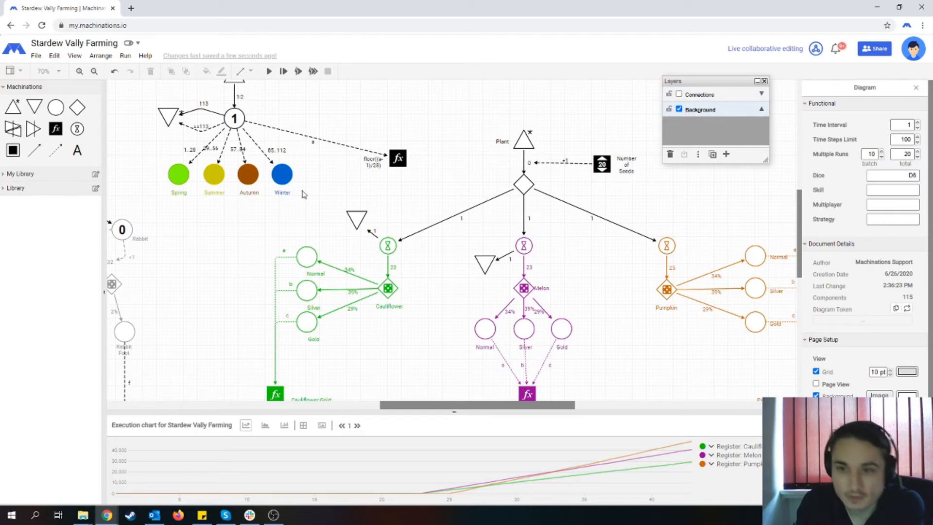
- Add a register beside the Pumpkin gate and connect the season register to it with a state connection labelled a
{"action": "left_click_drag", "start_coordinate": [56, 128], "coordinate": [619, 289]}
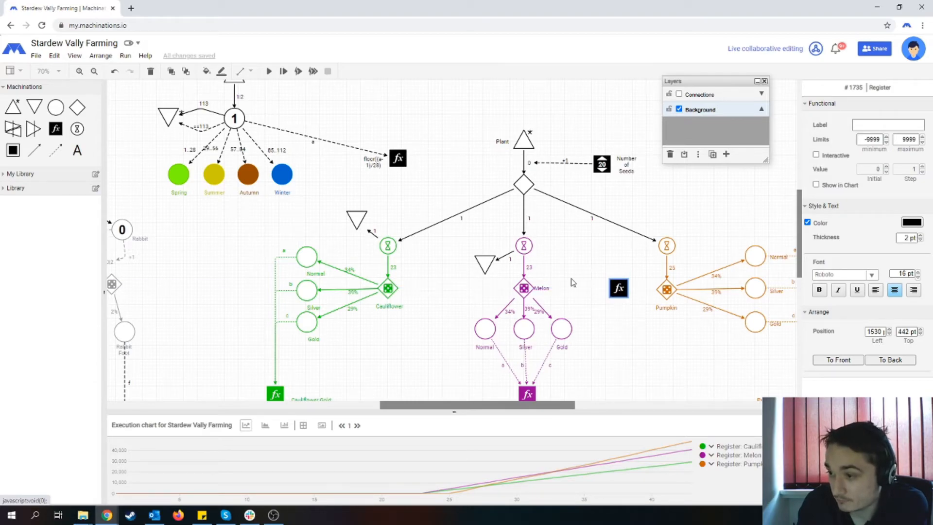
{"action": "left_click", "coordinate": [52, 159]}
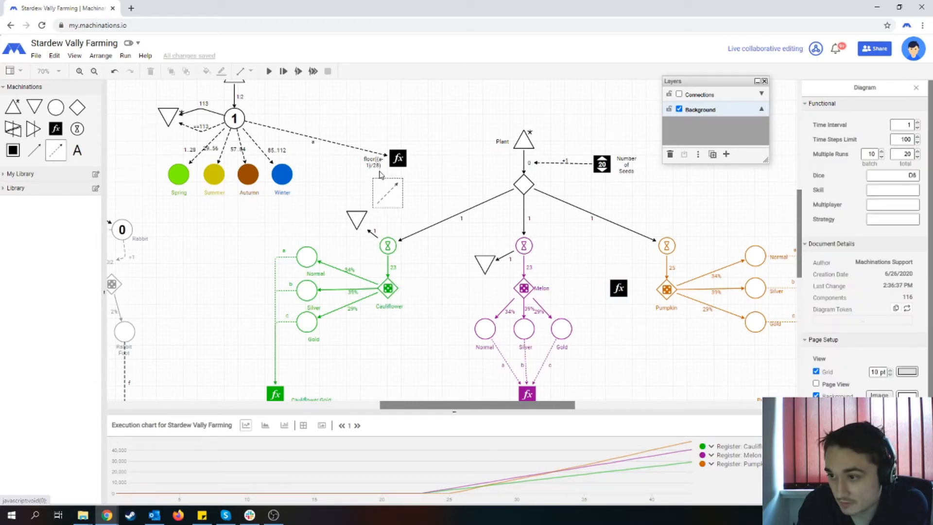
{"action": "mouse_move", "coordinate": [398, 158]}
{"action": "left_mouse_down"}
{"action": "mouse_move", "coordinate": [627, 293]}
{"action": "mouse_move", "coordinate": [619, 289]}
{"action": "left_mouse_up"}
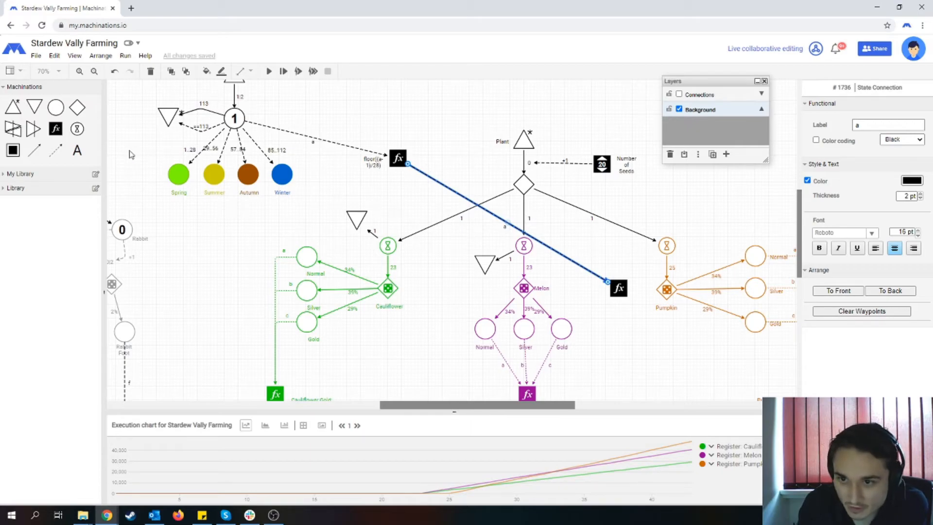
- Connect the Pumpkin delay to the new register with a state connection labelled b and thin both register inputs to 1 pt
{"action": "left_click", "coordinate": [55, 151]}
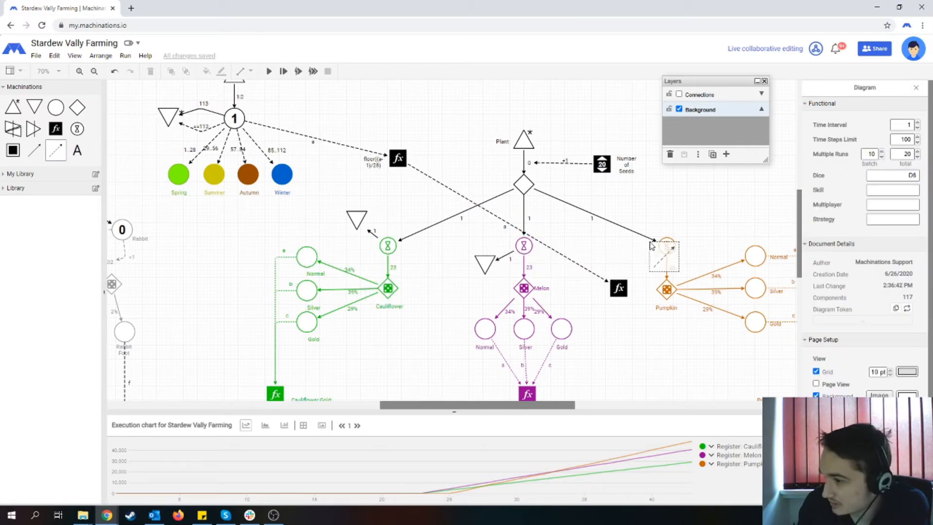
{"action": "left_click_drag", "start_coordinate": [667, 243], "coordinate": [618, 288]}
{"action": "left_click", "coordinate": [586, 274]}
{"action": "left_click", "coordinate": [583, 269]}
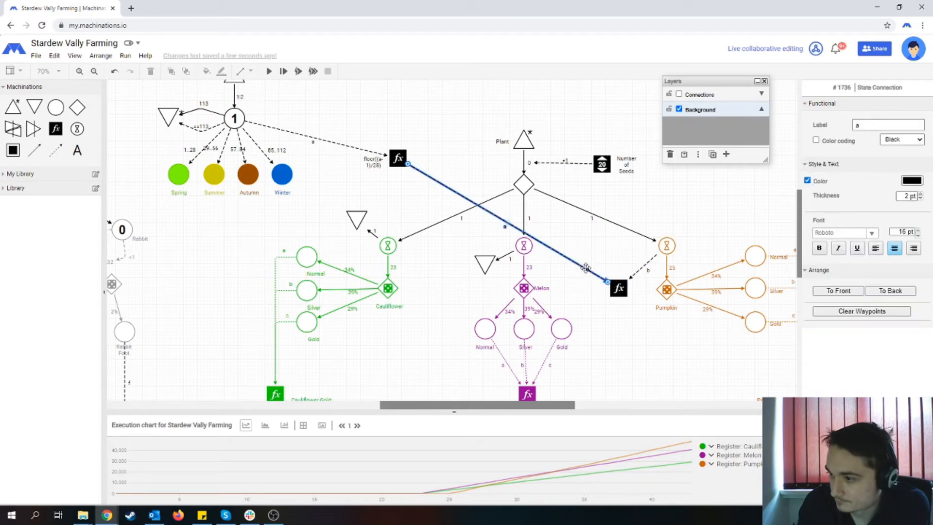
{"action": "left_click", "coordinate": [920, 199]}
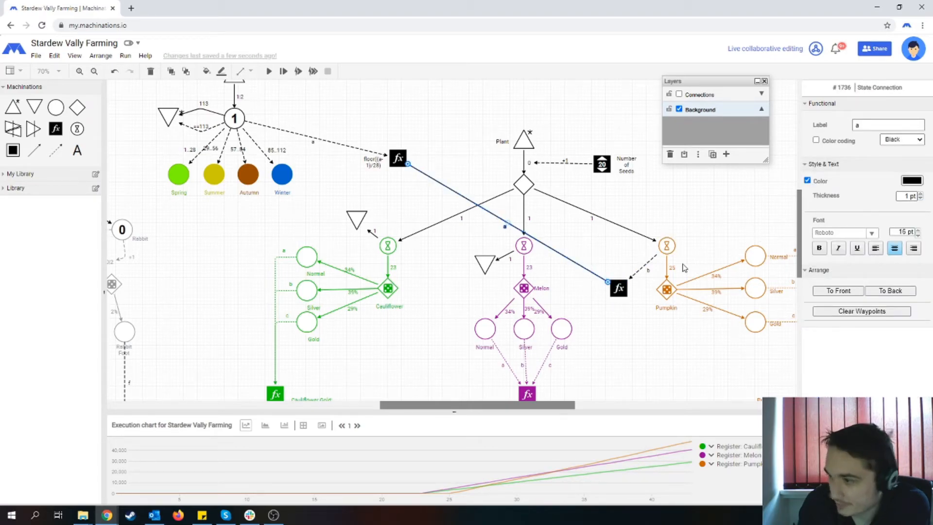
{"action": "left_click", "coordinate": [642, 266]}
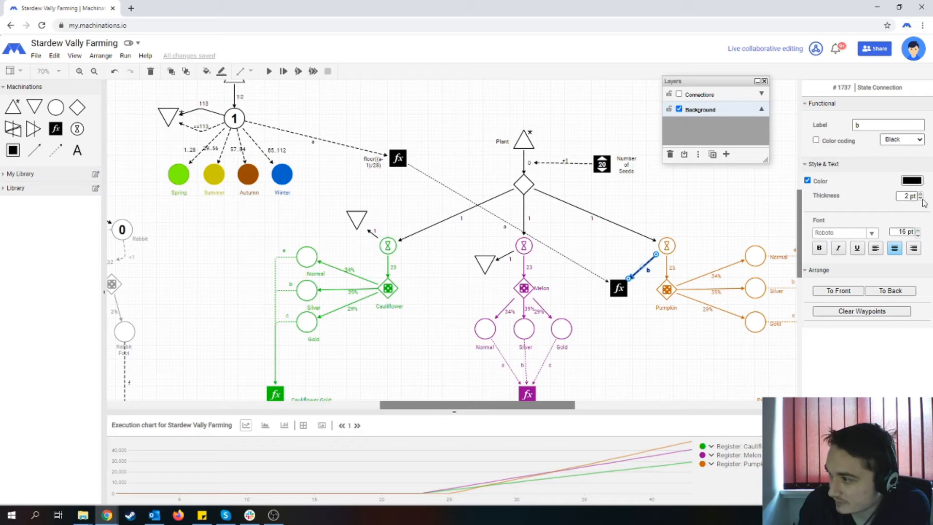
- Set the new Pumpkin register's formula label to a+b
{"action": "left_click", "coordinate": [620, 292]}
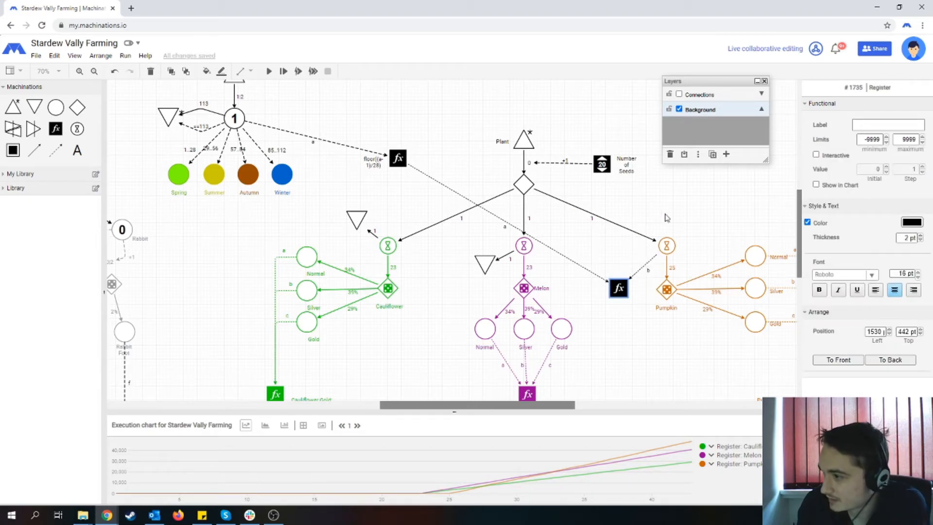
{"action": "left_click", "coordinate": [869, 125]}
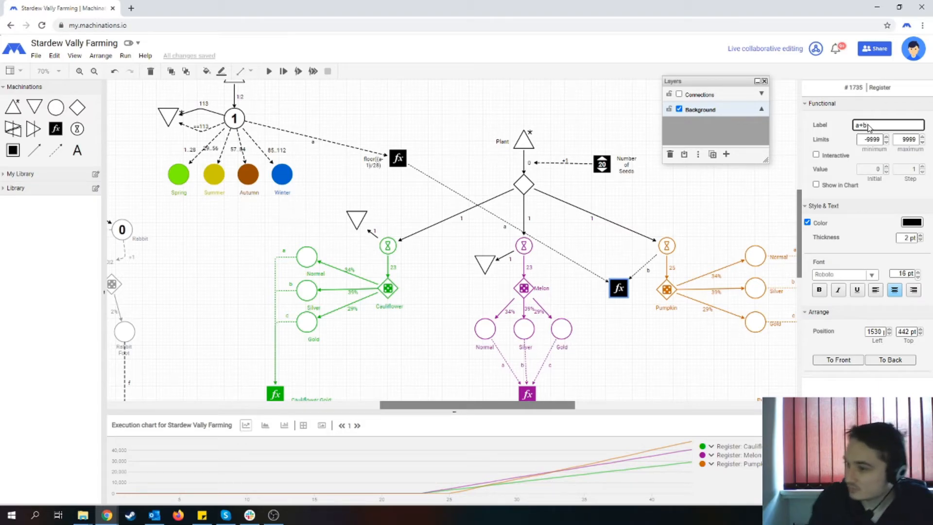
{"action": "left_click", "coordinate": [651, 299]}
{"action": "left_click", "coordinate": [620, 293]}
{"action": "left_click_drag", "start_coordinate": [622, 302], "coordinate": [624, 308]}
{"action": "left_click", "coordinate": [621, 290]}
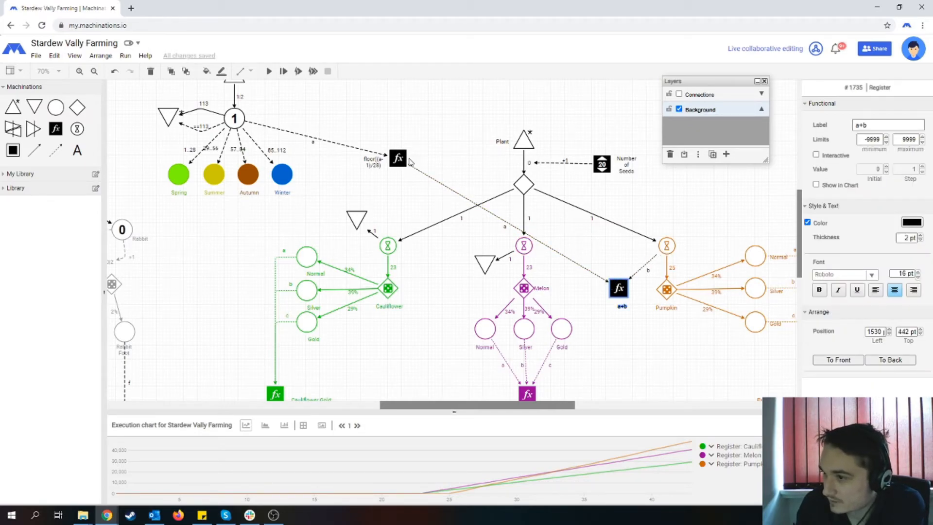
- Connect the Pumpkin a+b register to the resource connection feeding the Pumpkin delay with a 1 pt state connection labelled ==2
{"action": "left_click", "coordinate": [56, 151]}
{"action": "left_click_drag", "start_coordinate": [619, 287], "coordinate": [593, 223]}
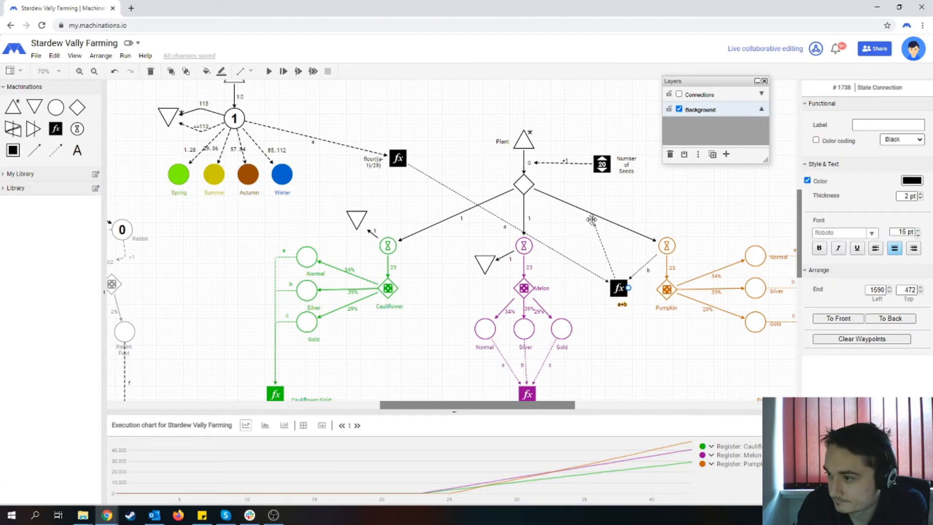
{"action": "left_click", "coordinate": [621, 225]}
{"action": "left_click", "coordinate": [607, 253]}
{"action": "double_click", "coordinate": [858, 125]}
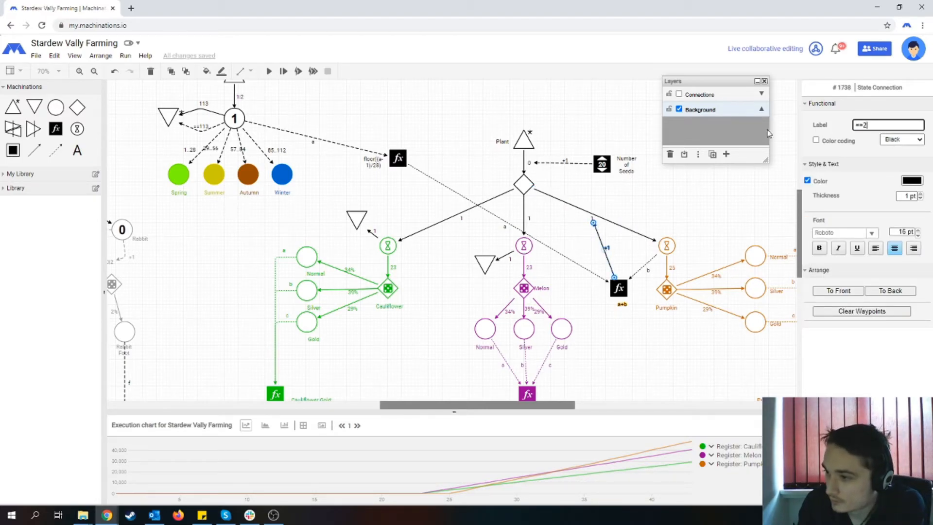
{"action": "left_click", "coordinate": [625, 338]}
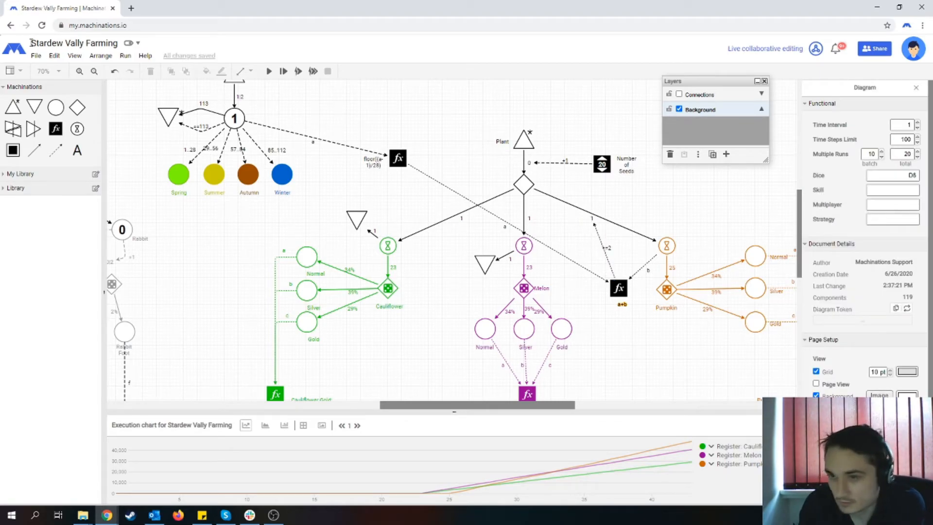
- Connect the season register to the Pumpkin gate with a 1 pt state connection labelled ==2
{"action": "left_click_drag", "start_coordinate": [55, 150], "coordinate": [665, 288]}
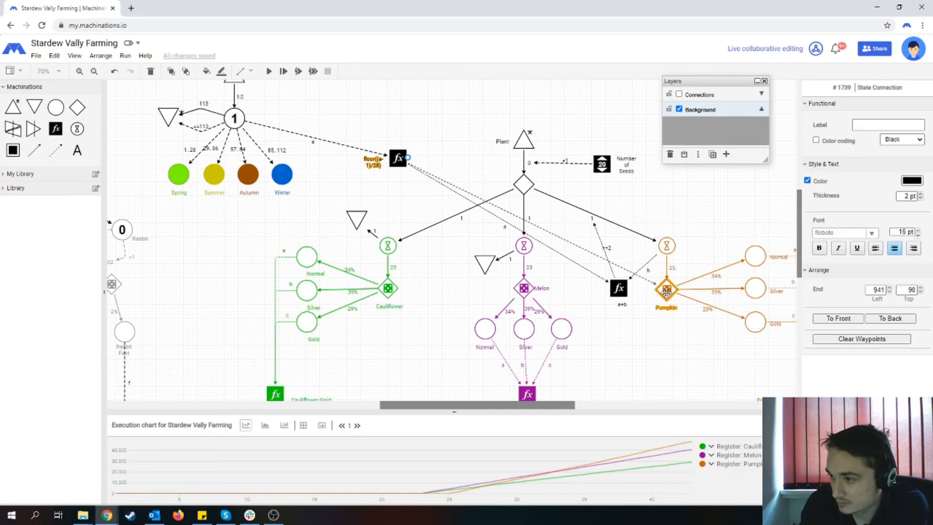
{"action": "left_click", "coordinate": [919, 199]}
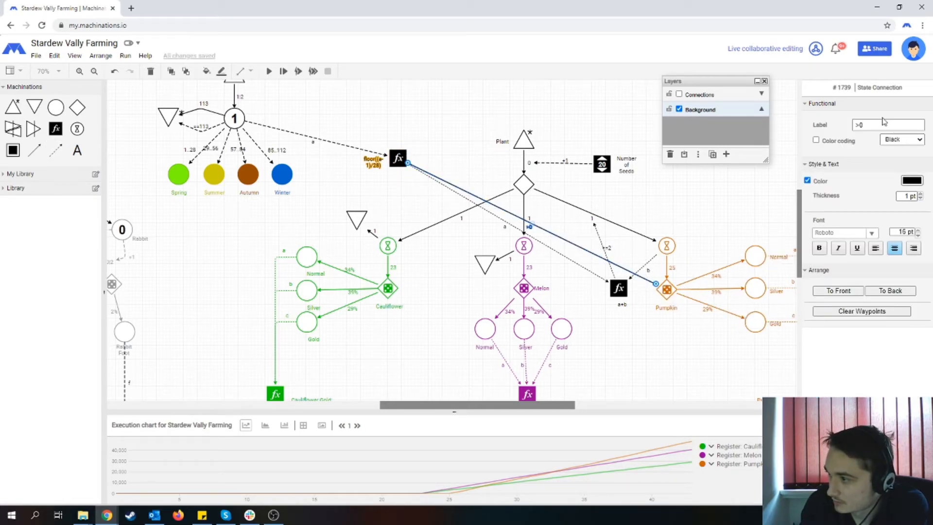
{"action": "left_click_drag", "start_coordinate": [875, 126], "coordinate": [837, 127]}
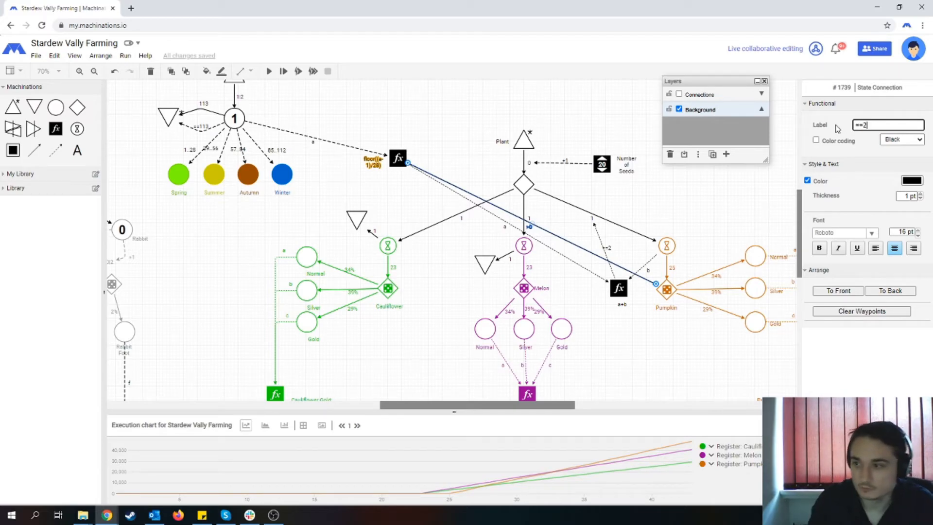
{"action": "left_click", "coordinate": [568, 285]}
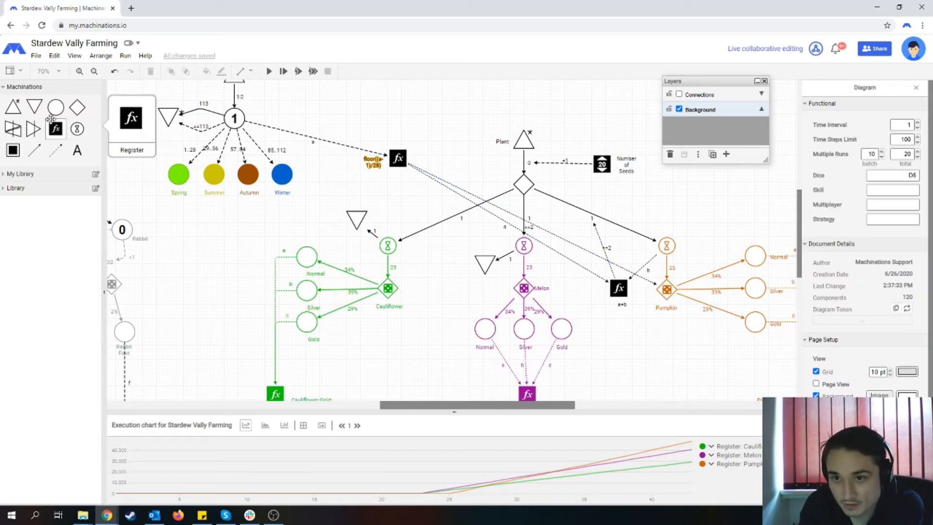
- Add a drain above the Pumpkin delay and link the delay to it with a resource connection
{"action": "left_click_drag", "start_coordinate": [34, 107], "coordinate": [692, 220]}
{"action": "left_click", "coordinate": [35, 147]}
{"action": "left_click", "coordinate": [622, 198]}
- Connect the season register to the Pumpkin drain with a 1 pt state connection labelled !=2
{"action": "left_click", "coordinate": [56, 150]}
{"action": "mouse_move", "coordinate": [398, 158]}
{"action": "left_mouse_down"}
{"action": "mouse_move", "coordinate": [515, 204]}
{"action": "mouse_move", "coordinate": [706, 216]}
{"action": "mouse_move", "coordinate": [692, 222]}
{"action": "left_mouse_up"}
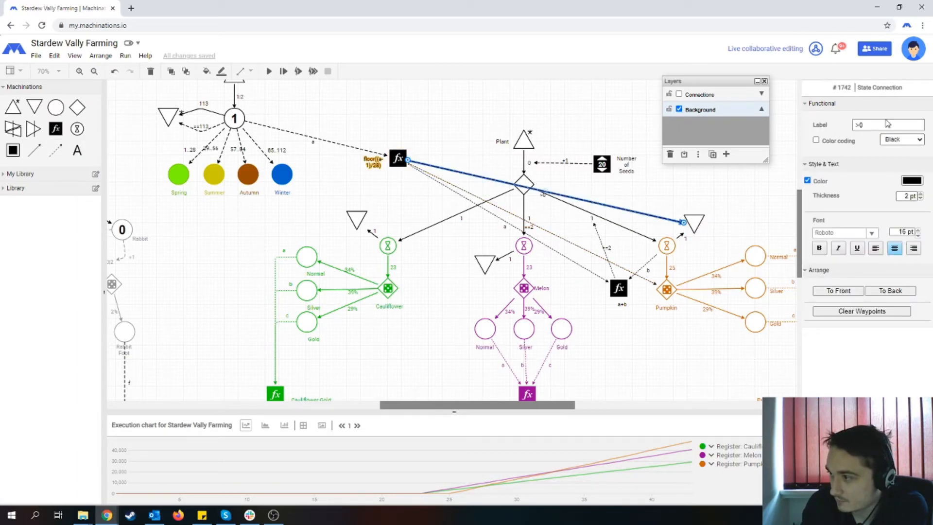
{"action": "left_click_drag", "start_coordinate": [885, 125], "coordinate": [808, 131]}
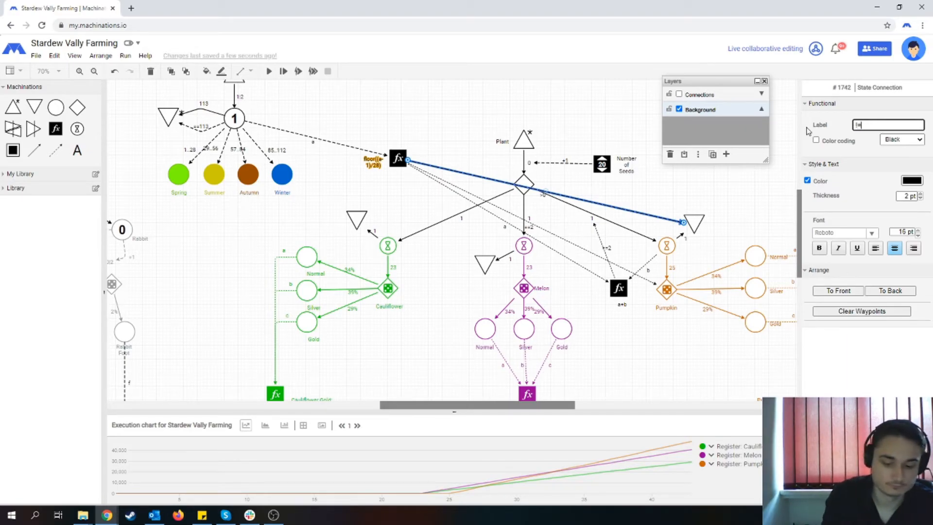
{"action": "left_click", "coordinate": [659, 184]}
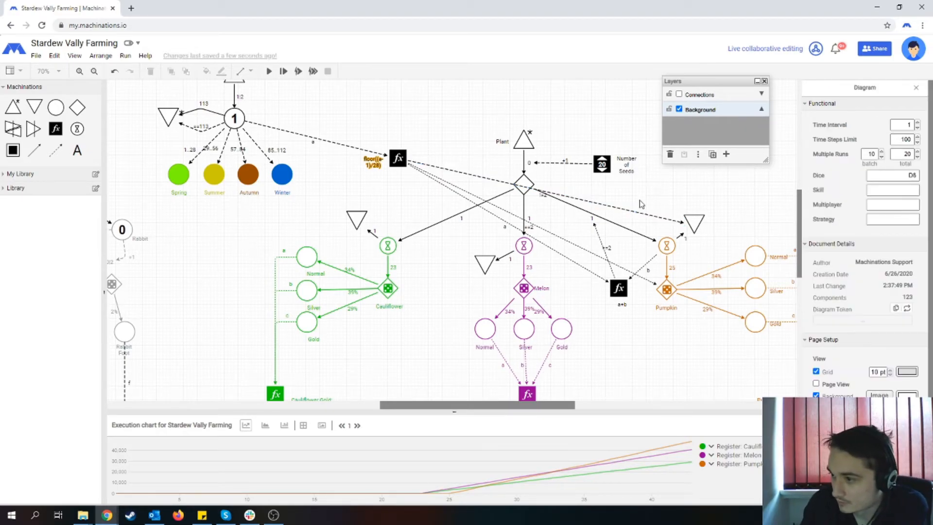
{"action": "left_click", "coordinate": [628, 210]}
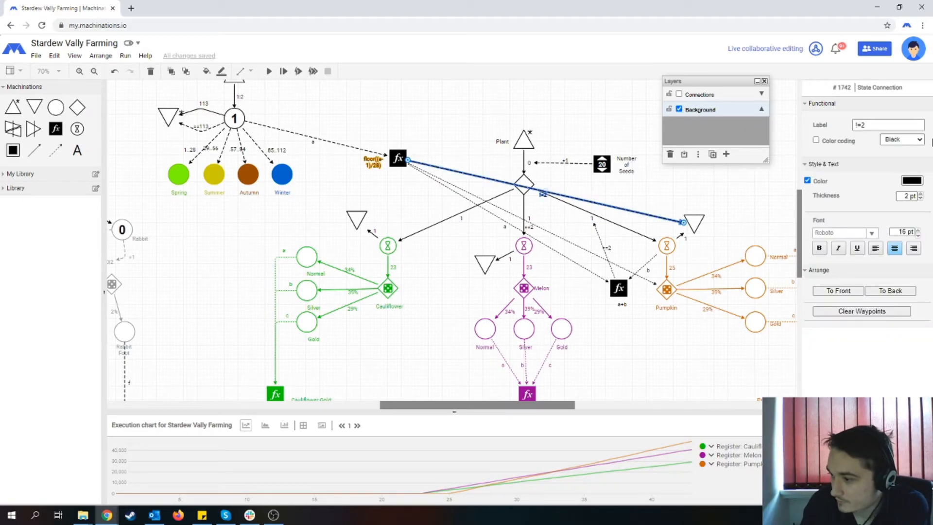
{"action": "left_click", "coordinate": [921, 199]}
{"action": "left_click", "coordinate": [661, 360]}
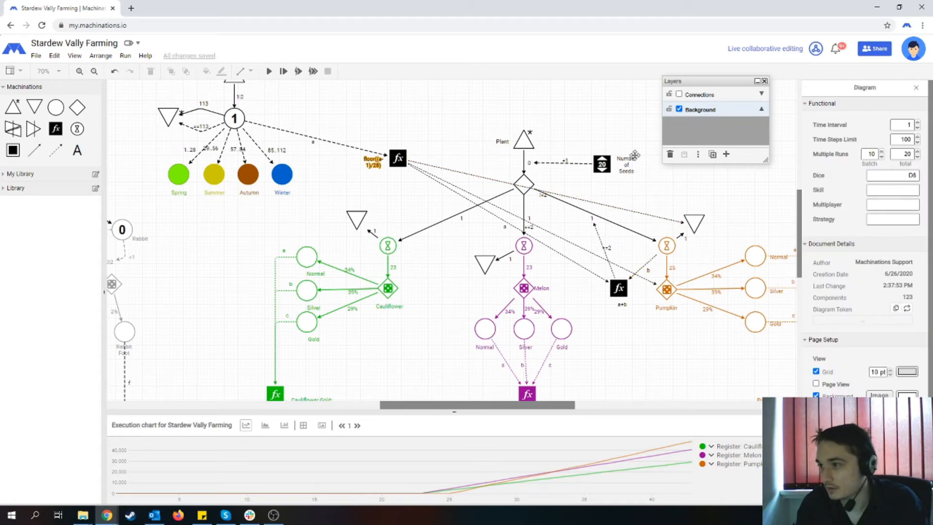
- Move the Pumpkin a+b register and its season state connections to the Connections layer and keep that layer hidden
{"action": "left_click", "coordinate": [608, 205]}
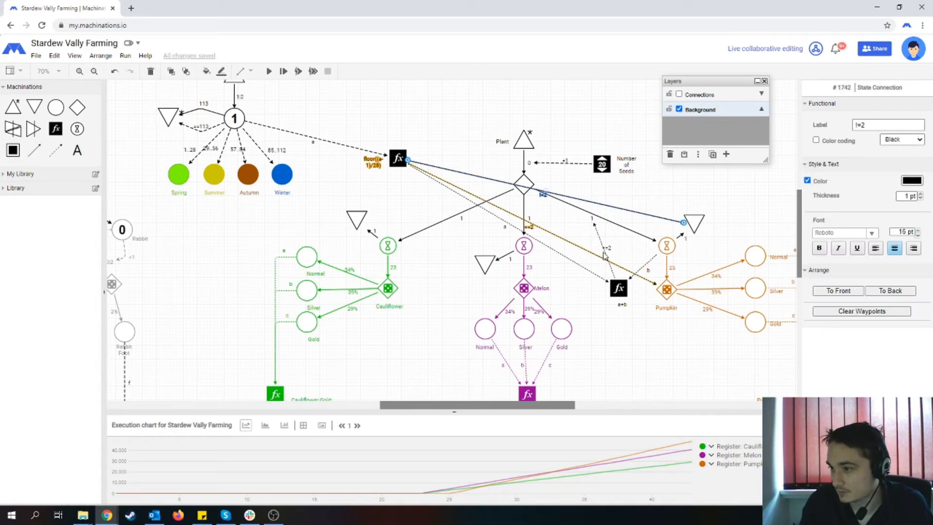
{"action": "left_click", "coordinate": [579, 266]}
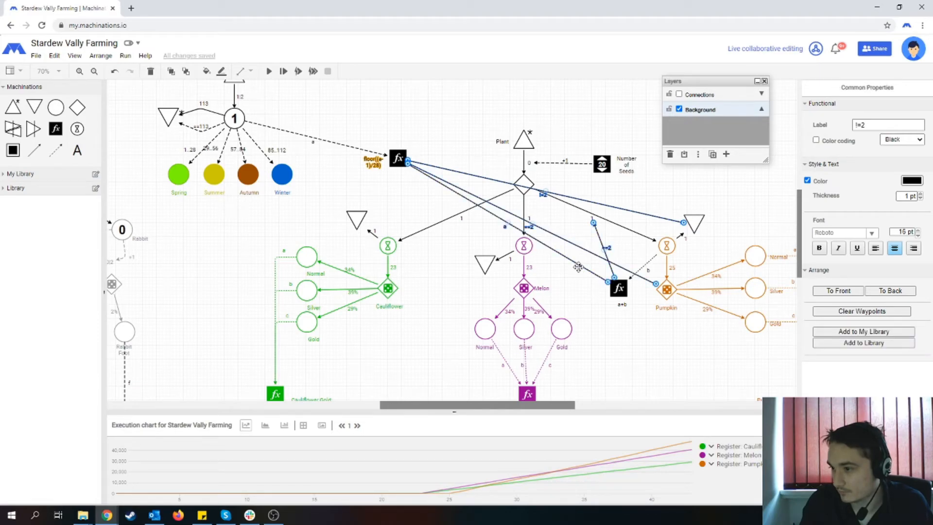
{"action": "left_click", "coordinate": [648, 264], "text": "shift"}
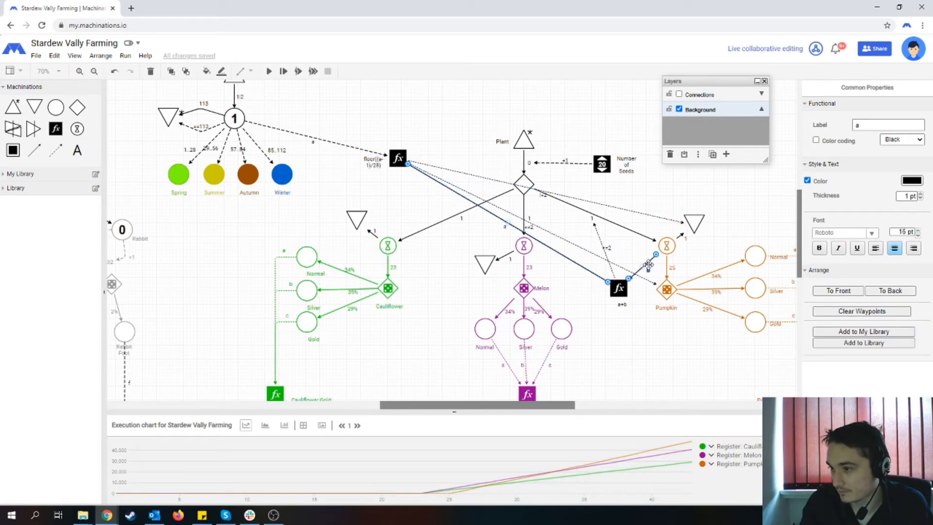
{"action": "left_click", "coordinate": [590, 252], "text": "shift"}
{"action": "left_click", "coordinate": [606, 248], "text": "shift"}
{"action": "left_click", "coordinate": [604, 205], "text": "shift"}
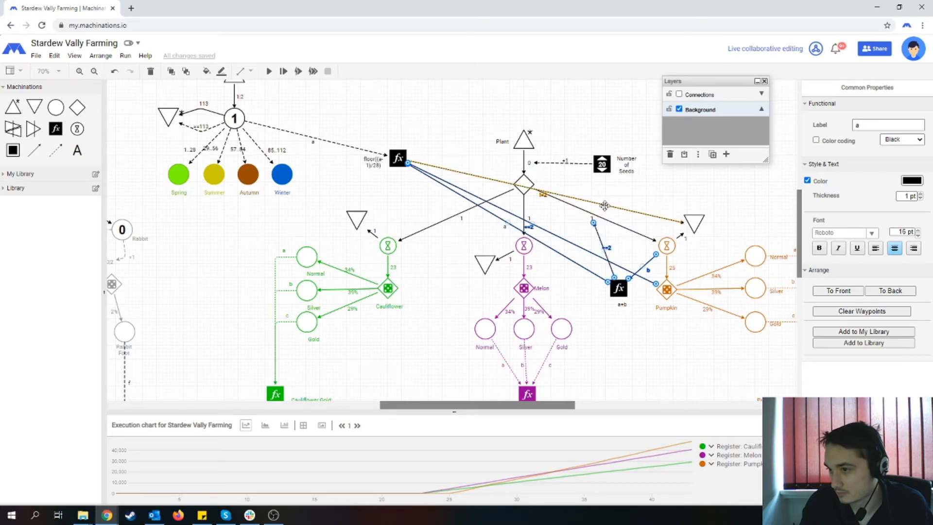
{"action": "left_click", "coordinate": [618, 288], "text": "shift"}
{"action": "left_click", "coordinate": [707, 94]}
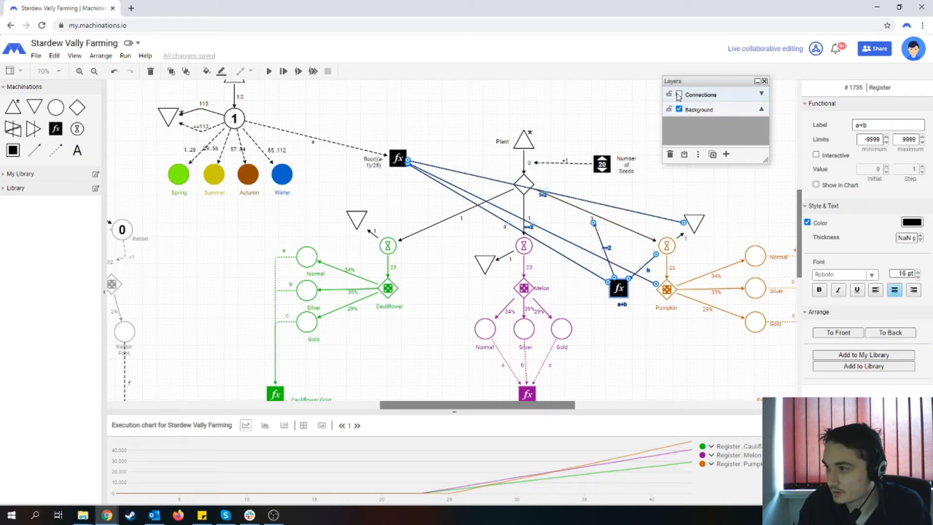
{"action": "left_click", "coordinate": [684, 154]}
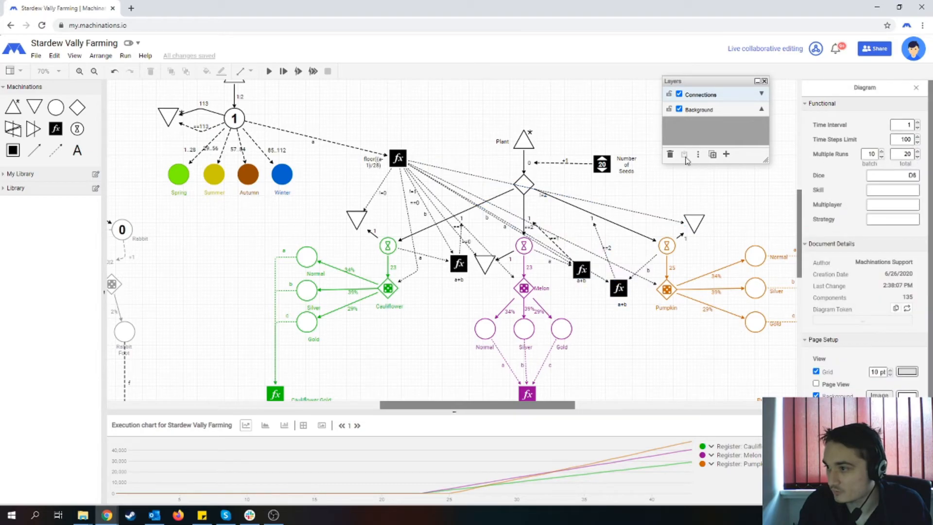
{"action": "left_click", "coordinate": [679, 95]}
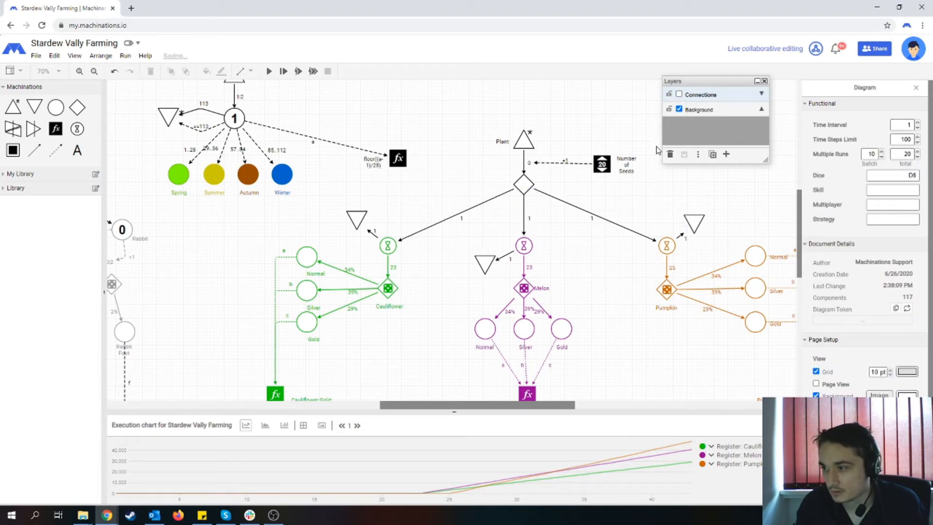
- Colour the Pumpkin drain and its connections orange CC6600 to match the Pumpkin branch
{"action": "left_click_drag", "start_coordinate": [654, 196], "coordinate": [717, 287]}
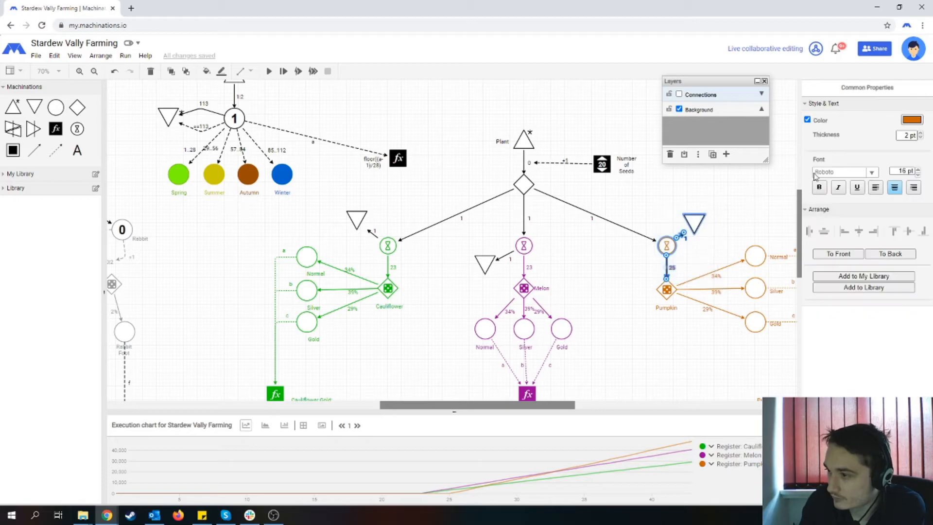
{"action": "left_click", "coordinate": [913, 121]}
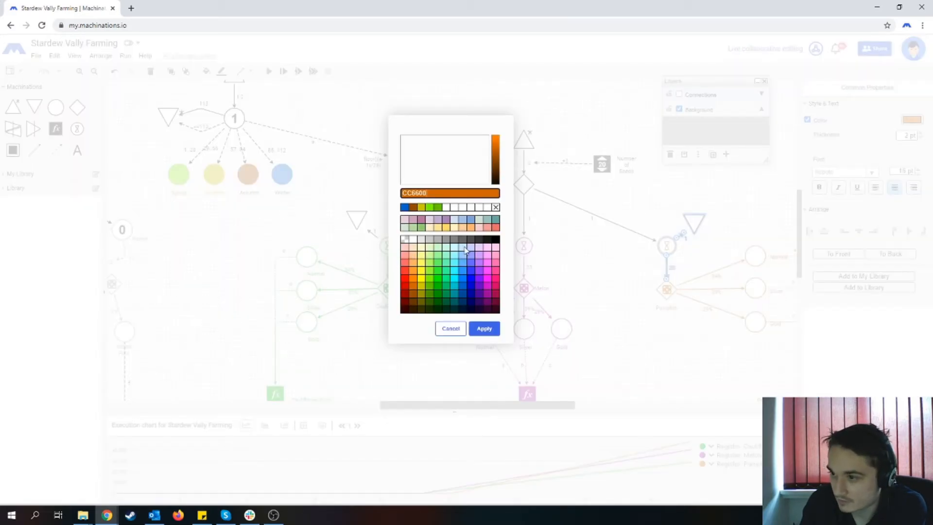
{"action": "left_click", "coordinate": [483, 328]}
{"action": "left_click", "coordinate": [591, 295]}
- Colour the Melon drain and its connections purple 990099 to match the Melon branch
{"action": "left_click_drag", "start_coordinate": [459, 230], "coordinate": [562, 319]}
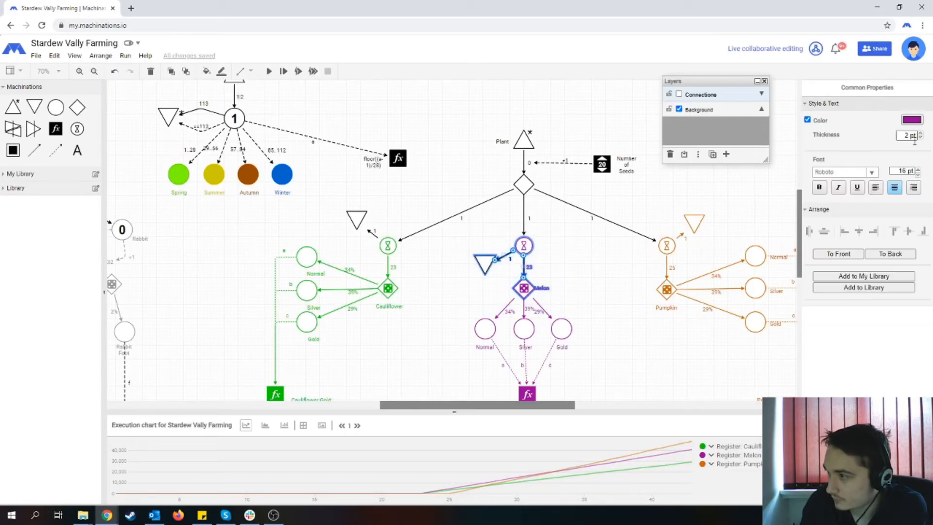
{"action": "left_click", "coordinate": [911, 120]}
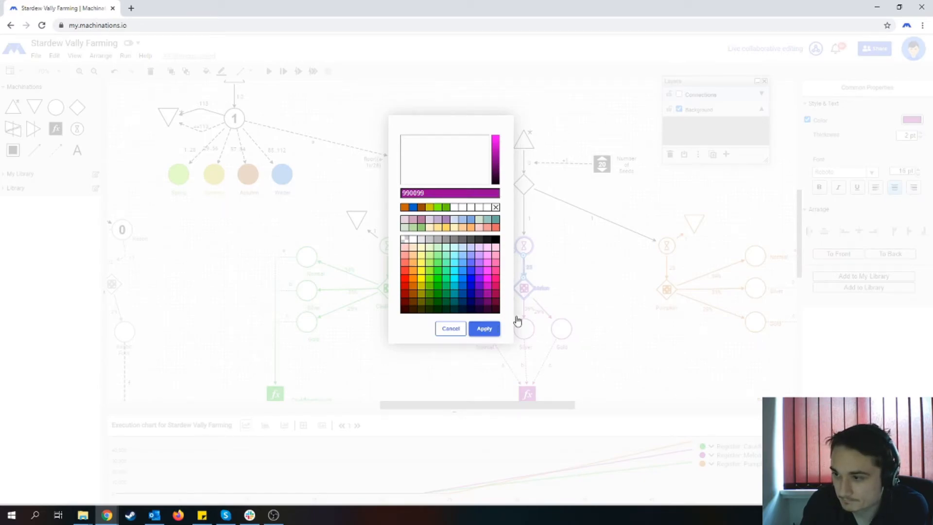
{"action": "left_click", "coordinate": [483, 329]}
- Colour the Cauliflower drain and its connections the same green as the Cauliflower branch
{"action": "left_click_drag", "start_coordinate": [329, 195], "coordinate": [426, 333]}
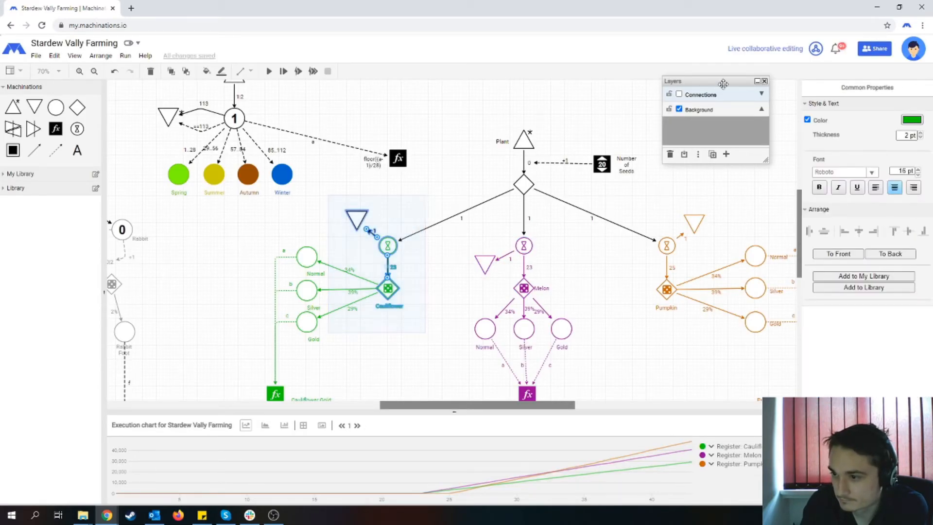
{"action": "left_click", "coordinate": [911, 119]}
{"action": "left_click", "coordinate": [483, 329]}
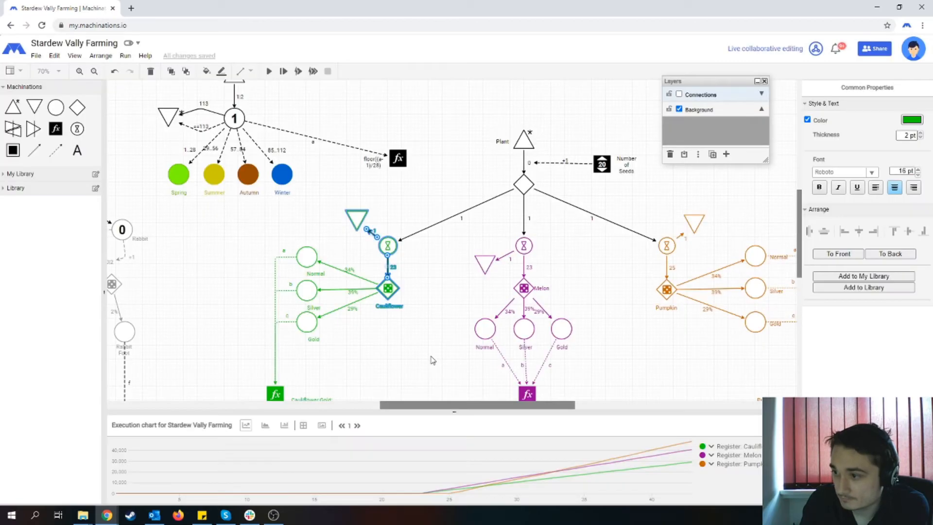
{"action": "left_click", "coordinate": [431, 357]}
- Move the Layers window clear of the diagram and look over the three crop branches
{"action": "left_click_drag", "start_coordinate": [706, 81], "coordinate": [802, 74]}
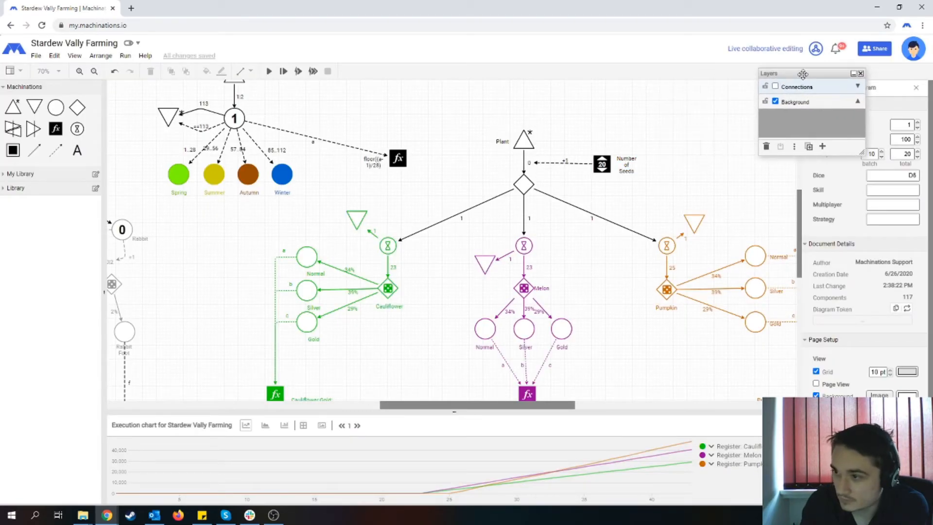
{"action": "scroll", "coordinate": [441, 208], "scroll_direction": "down", "scroll_amount": 3}
{"action": "scroll", "coordinate": [442, 210], "scroll_direction": "up", "scroll_amount": 1}
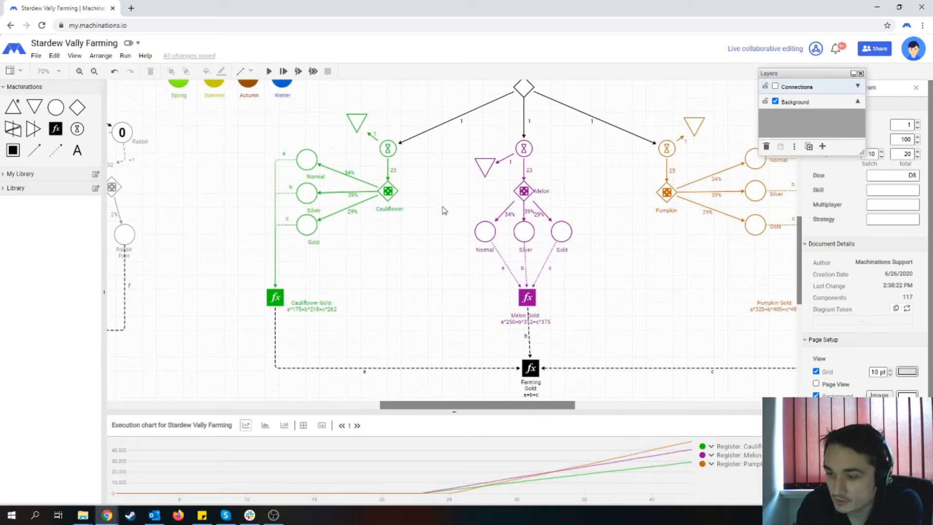
{"action": "scroll", "coordinate": [442, 210], "scroll_direction": "down", "scroll_amount": 1}
{"action": "scroll", "coordinate": [443, 223], "scroll_direction": "up", "scroll_amount": 1}
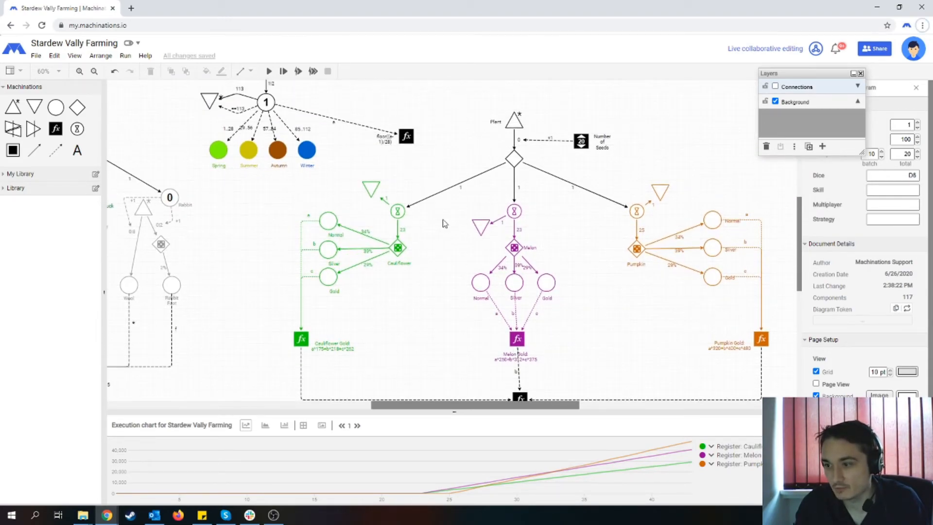
- Collapse the execution chart so the diagram fills the full height of the workspace
{"action": "scroll", "coordinate": [443, 224], "scroll_direction": "down", "scroll_amount": 1}
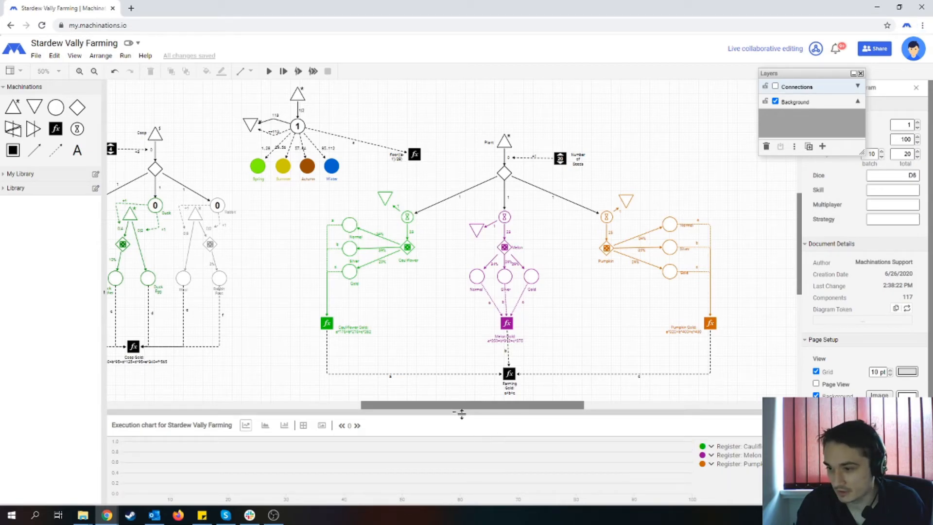
{"action": "left_click_drag", "start_coordinate": [462, 411], "coordinate": [454, 506]}
{"action": "scroll", "coordinate": [421, 389], "scroll_direction": "up", "scroll_amount": 2}
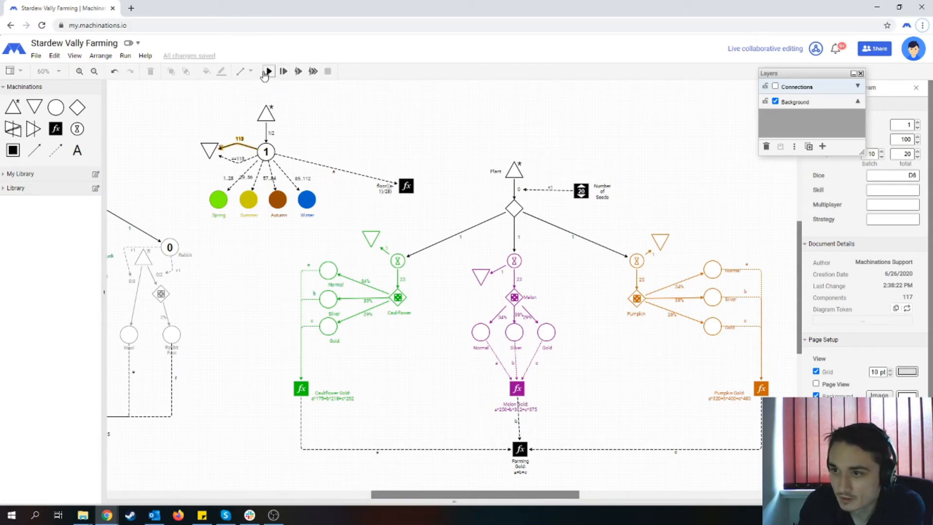
- Run the simulation at a time interval of 0.3, raise the interval to 0.5 during the run, and stop it at step 100
{"action": "left_click", "coordinate": [917, 127]}
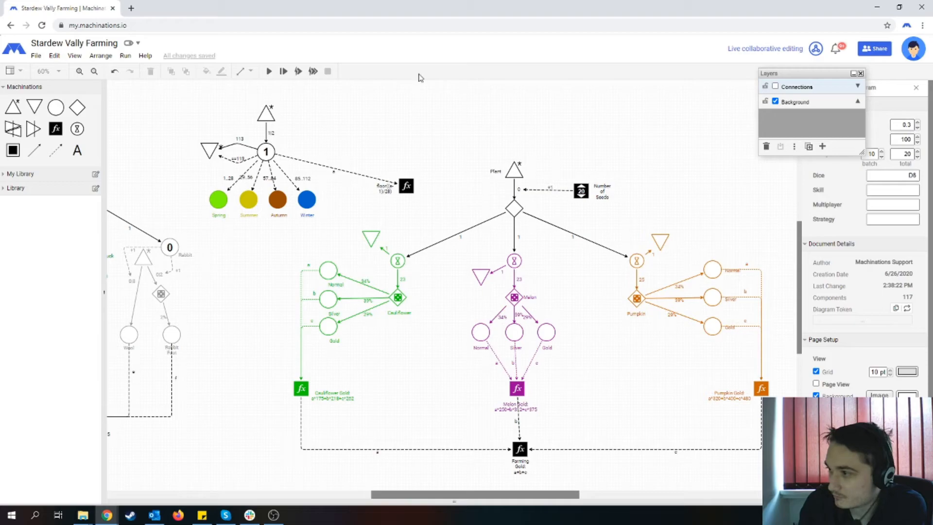
{"action": "left_click", "coordinate": [269, 72]}
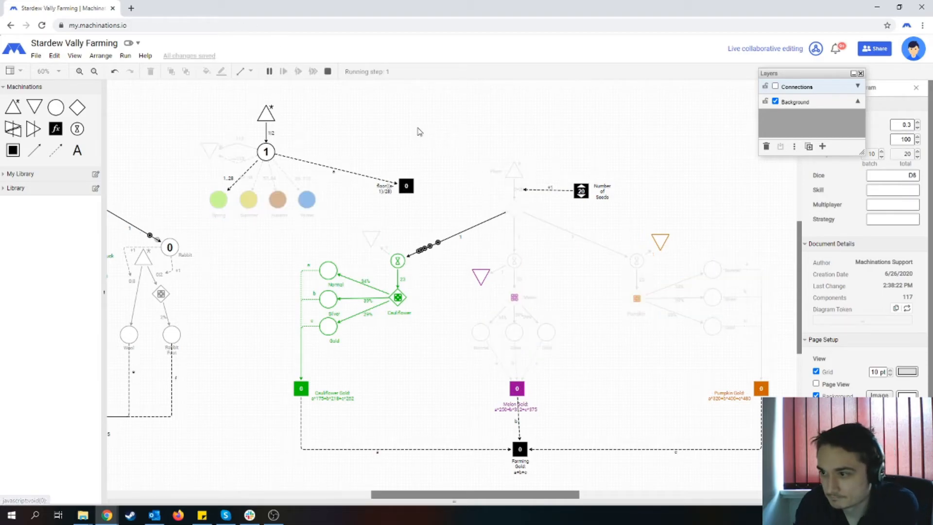
{"action": "left_click", "coordinate": [918, 122]}
{"action": "left_click", "coordinate": [917, 123]}
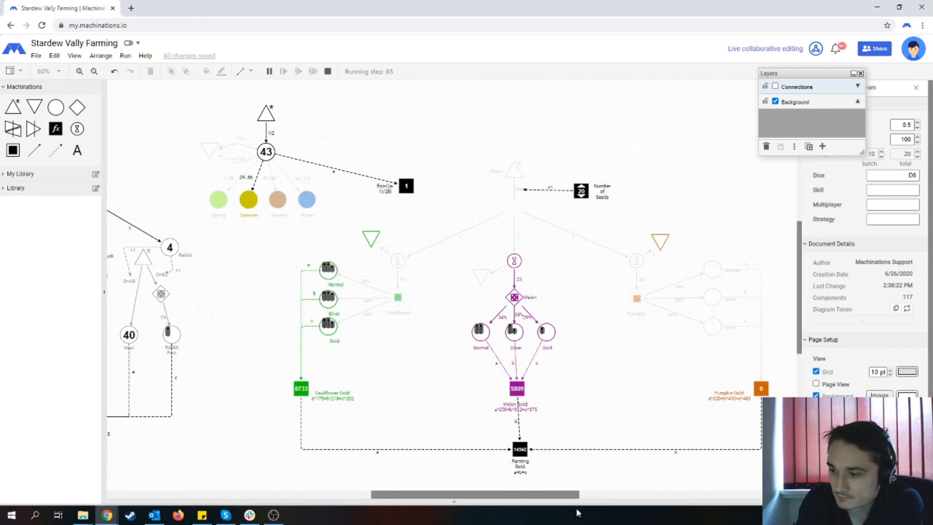
{"action": "mouse_move", "coordinate": [554, 498]}
{"action": "left_mouse_down"}
{"action": "mouse_move", "coordinate": [471, 500]}
{"action": "mouse_move", "coordinate": [559, 495]}
{"action": "left_mouse_up"}
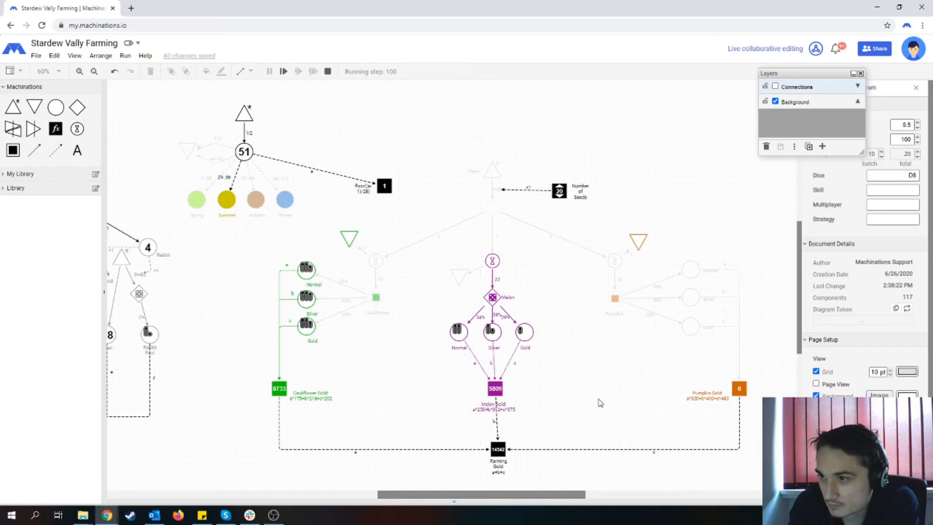
{"action": "left_click", "coordinate": [327, 71]}
- Move the Layers window off the diagram properties and set the time steps limit to 500
{"action": "left_click", "coordinate": [915, 140]}
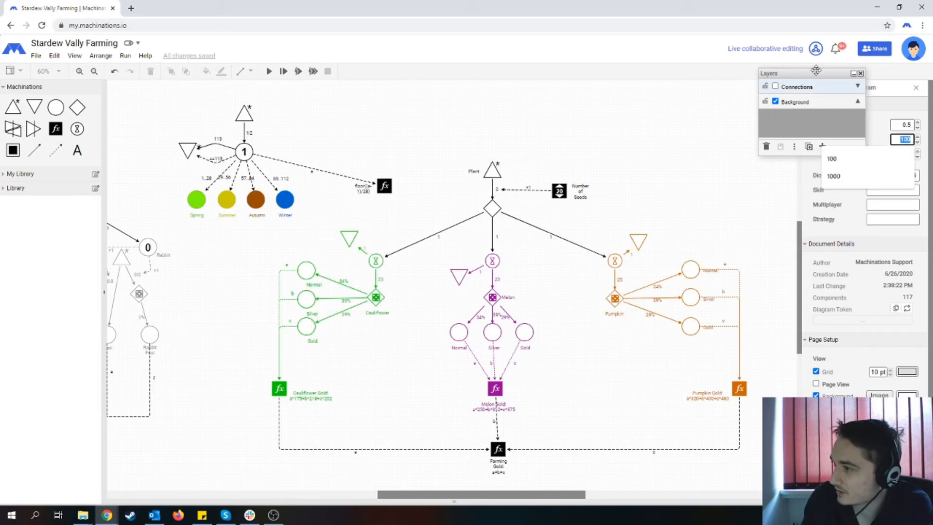
{"action": "left_click_drag", "start_coordinate": [812, 71], "coordinate": [683, 67]}
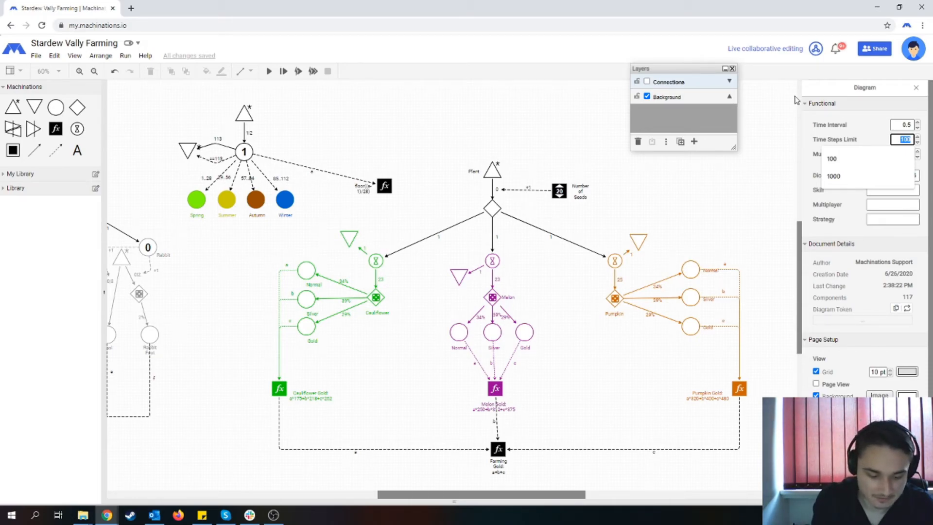
{"action": "type", "text": "500"}
{"action": "left_click", "coordinate": [328, 137]}
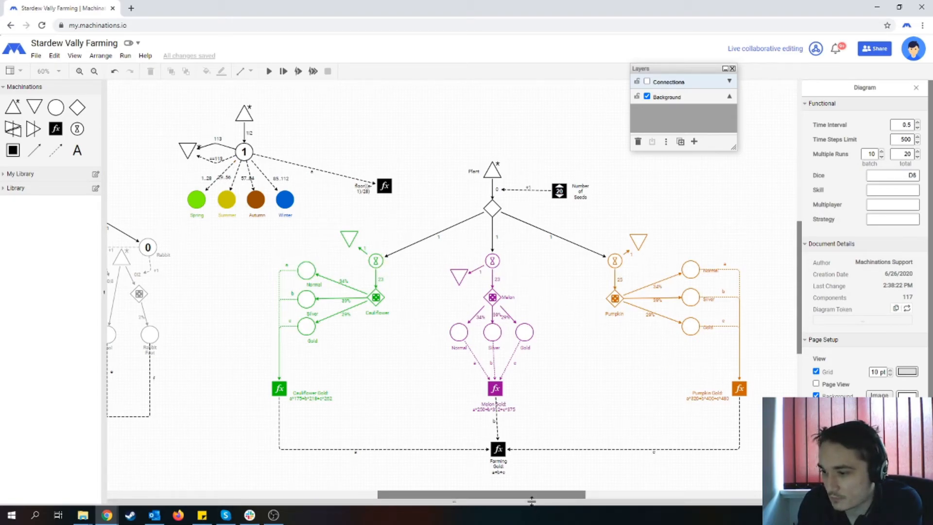
- Reopen the execution chart beneath the diagram and enlarge it until the crop gold curves are readable
{"action": "mouse_move", "coordinate": [537, 495]}
{"action": "left_mouse_down"}
{"action": "mouse_move", "coordinate": [445, 495]}
{"action": "mouse_move", "coordinate": [558, 495]}
{"action": "mouse_move", "coordinate": [495, 503]}
{"action": "mouse_move", "coordinate": [470, 452]}
{"action": "left_mouse_up"}
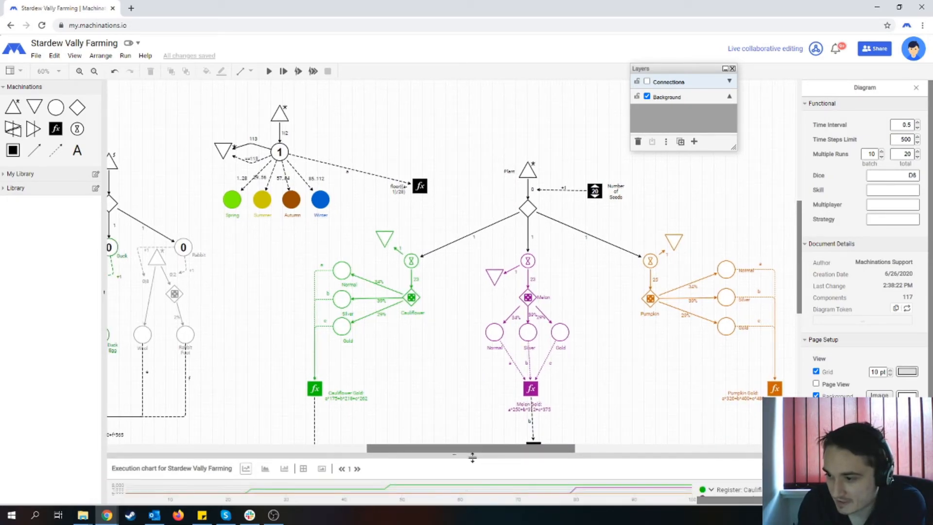
{"action": "scroll", "coordinate": [431, 348], "scroll_direction": "down", "scroll_amount": 5}
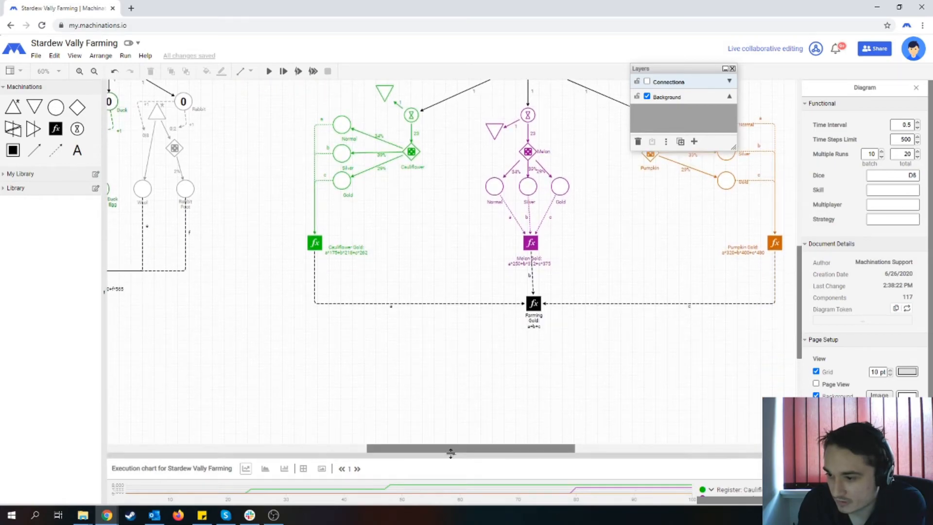
{"action": "left_click_drag", "start_coordinate": [449, 429], "coordinate": [447, 413]}
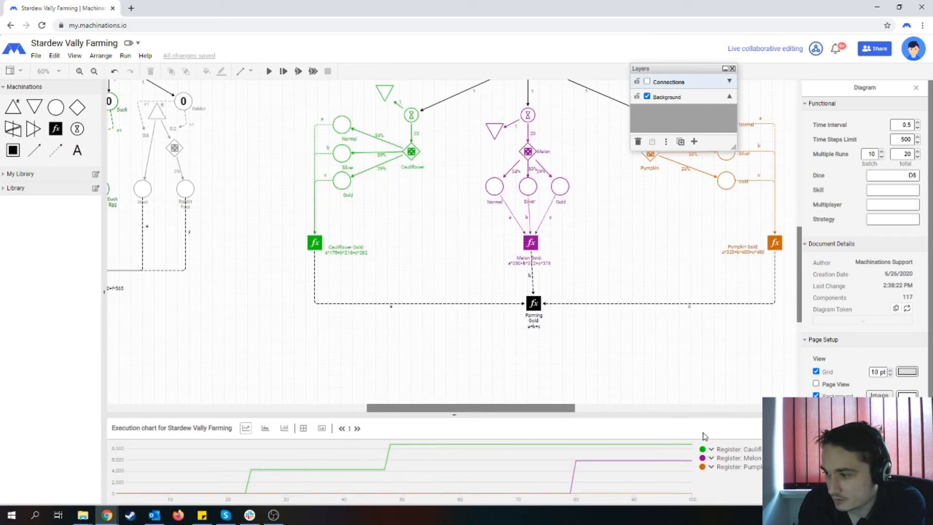
- Remove the Cauliflower Gold, Melon Gold and Pumpkin Gold registers from the execution chart
{"action": "left_click", "coordinate": [783, 427]}
{"action": "left_click", "coordinate": [314, 242]}
{"action": "right_click", "coordinate": [314, 243]}
{"action": "left_click", "coordinate": [380, 354]}
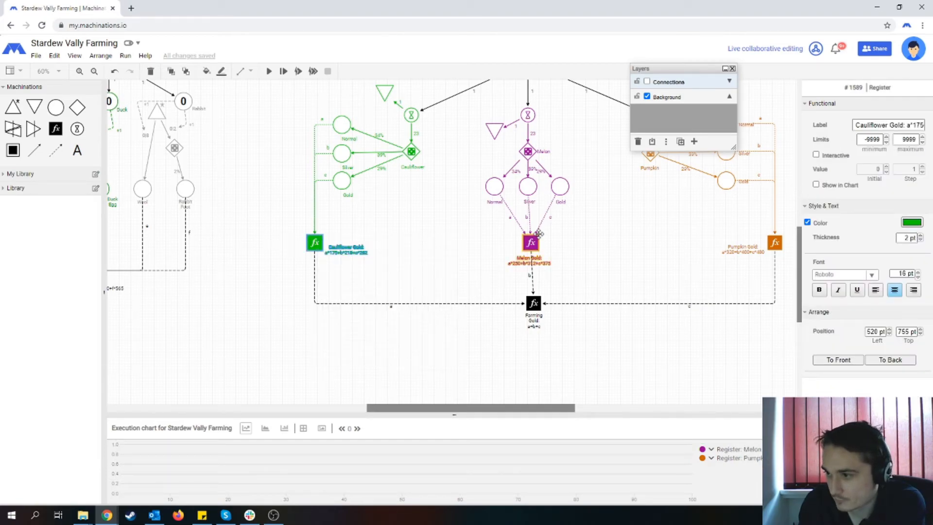
{"action": "left_click", "coordinate": [534, 243]}
{"action": "right_click", "coordinate": [534, 242]}
{"action": "left_click", "coordinate": [578, 355]}
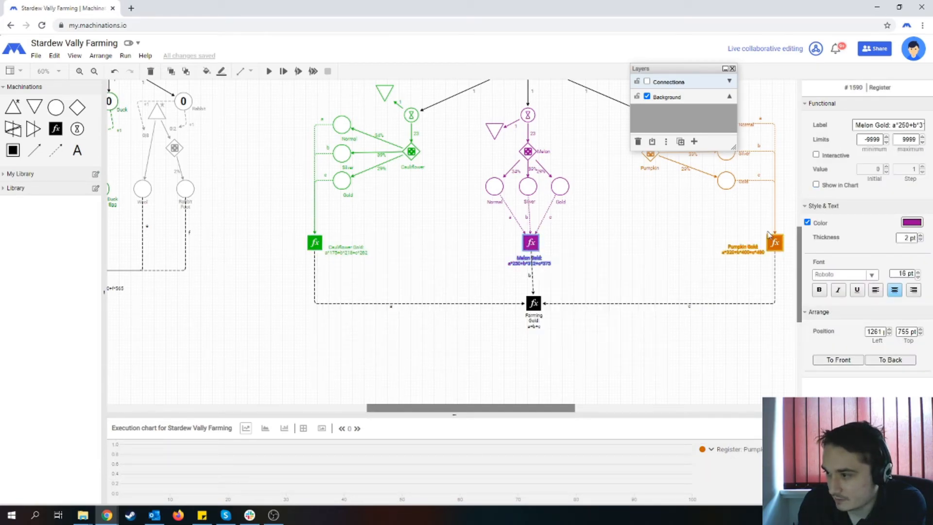
{"action": "left_click", "coordinate": [776, 243]}
{"action": "right_click", "coordinate": [776, 242]}
{"action": "left_click", "coordinate": [808, 357]}
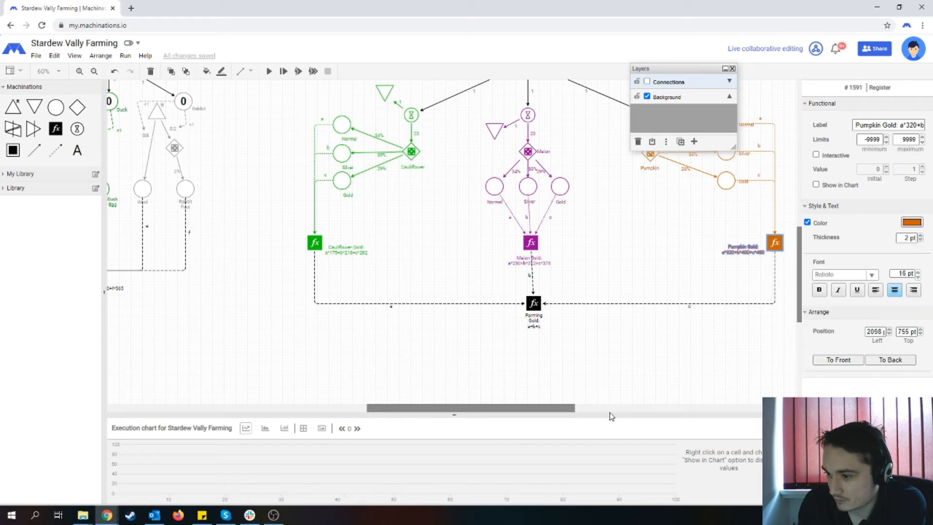
{"action": "scroll", "coordinate": [410, 335], "scroll_direction": "up", "scroll_amount": 3}
{"action": "scroll", "coordinate": [408, 332], "scroll_direction": "down", "scroll_amount": 1}
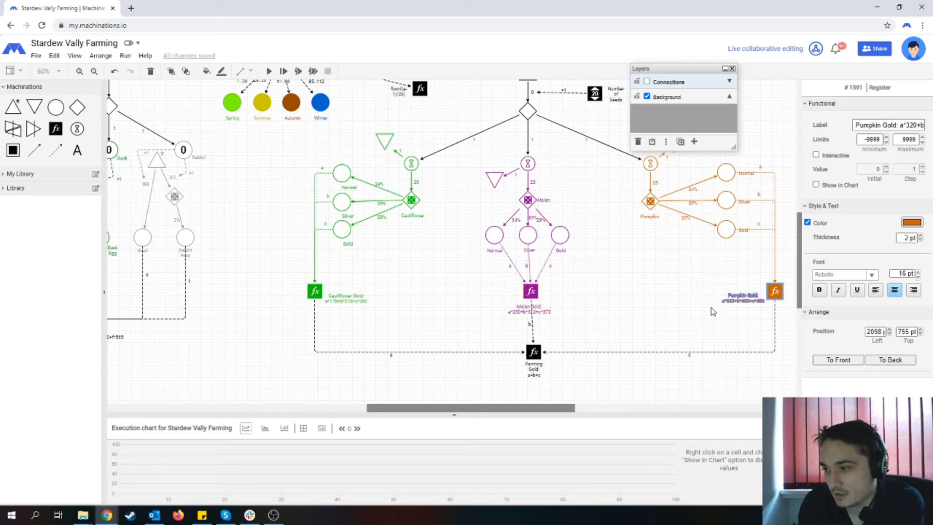
{"action": "left_click", "coordinate": [700, 316]}
- Align the Farming Gold register directly beneath Melon Gold and show it in the execution chart
{"action": "left_click_drag", "start_coordinate": [533, 410], "coordinate": [467, 413]}
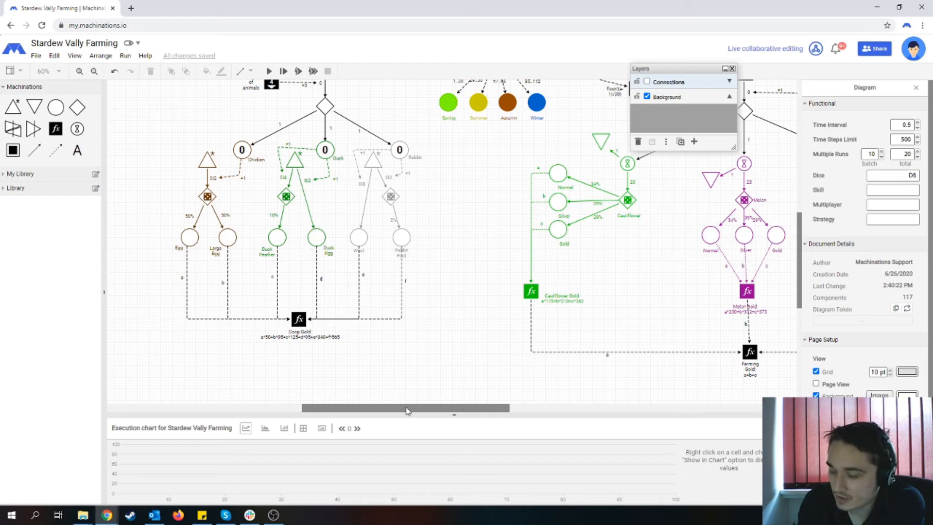
{"action": "left_click_drag", "start_coordinate": [434, 412], "coordinate": [512, 410]}
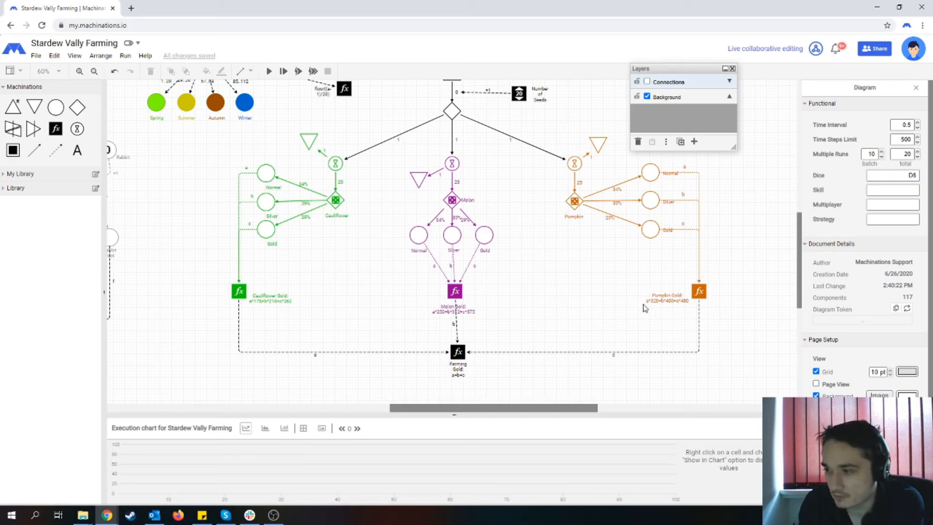
{"action": "left_click", "coordinate": [466, 365]}
{"action": "left_click_drag", "start_coordinate": [457, 351], "coordinate": [454, 352]}
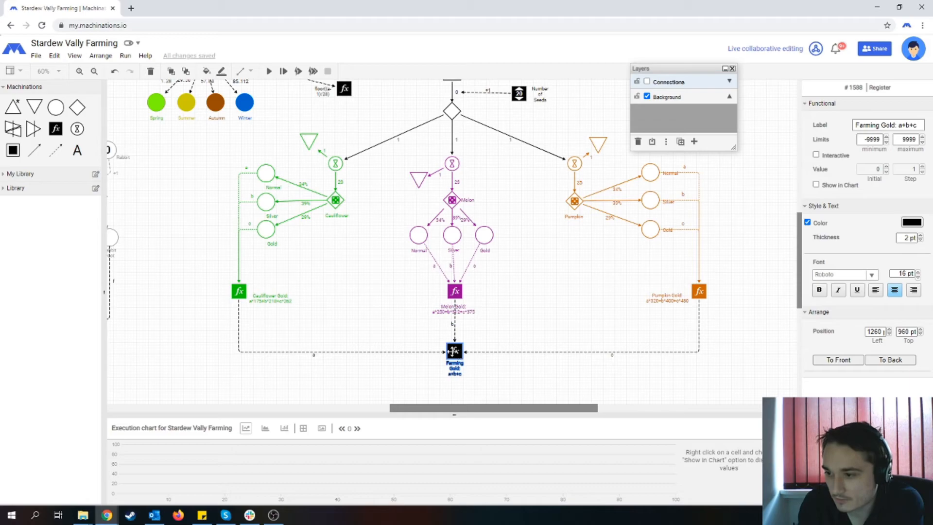
{"action": "right_click", "coordinate": [453, 350]}
{"action": "left_click", "coordinate": [482, 463]}
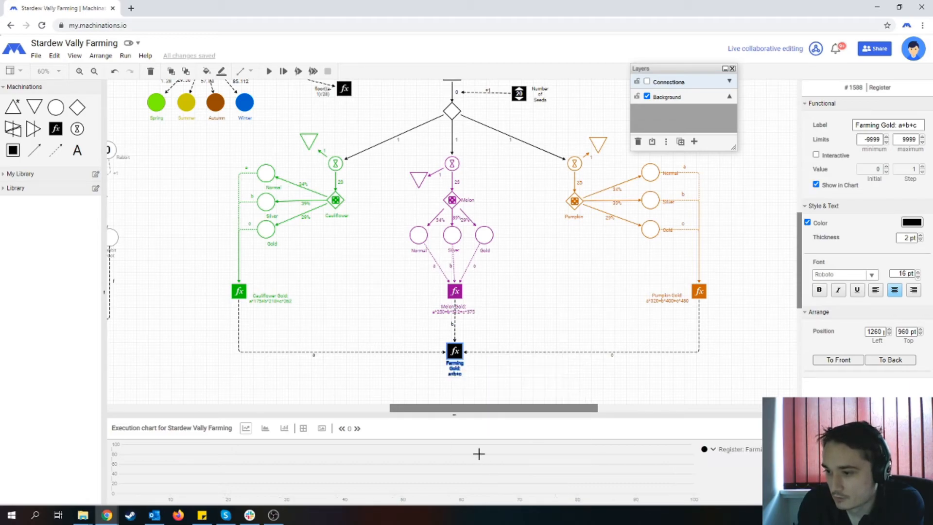
- Colour the Farming Gold register light purple
{"action": "left_click", "coordinate": [911, 222]}
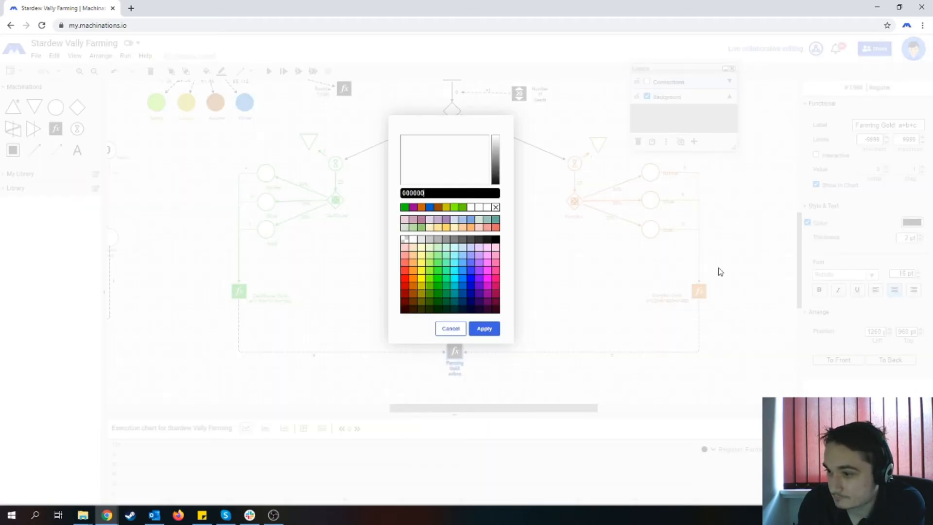
{"action": "left_click", "coordinate": [480, 268]}
{"action": "left_click", "coordinate": [484, 329]}
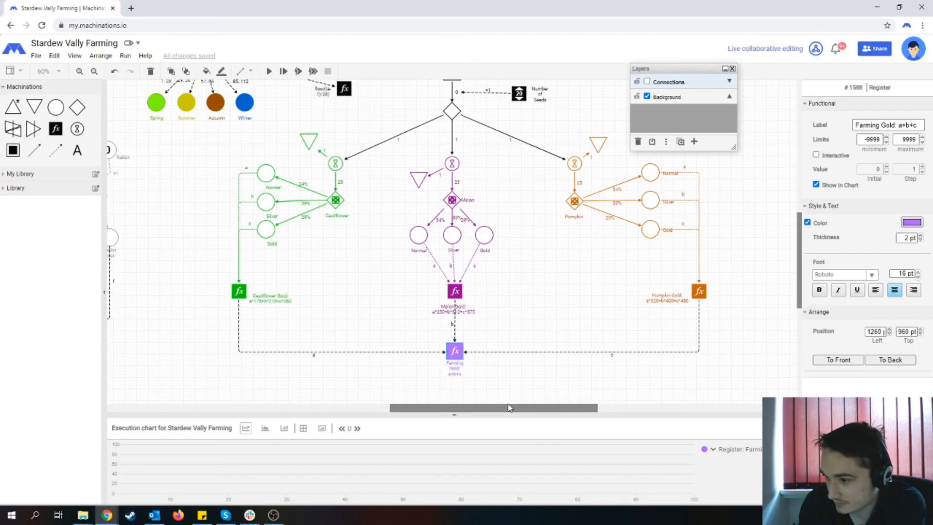
- Colour the Coop Gold register green and show it in the execution chart
{"action": "left_click_drag", "start_coordinate": [505, 412], "coordinate": [413, 412]}
{"action": "left_click", "coordinate": [313, 319]}
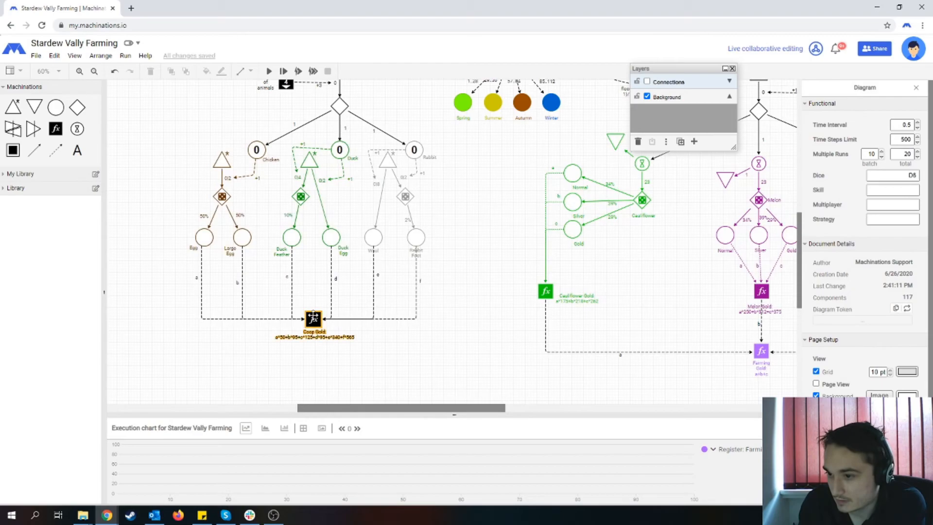
{"action": "left_click", "coordinate": [916, 224]}
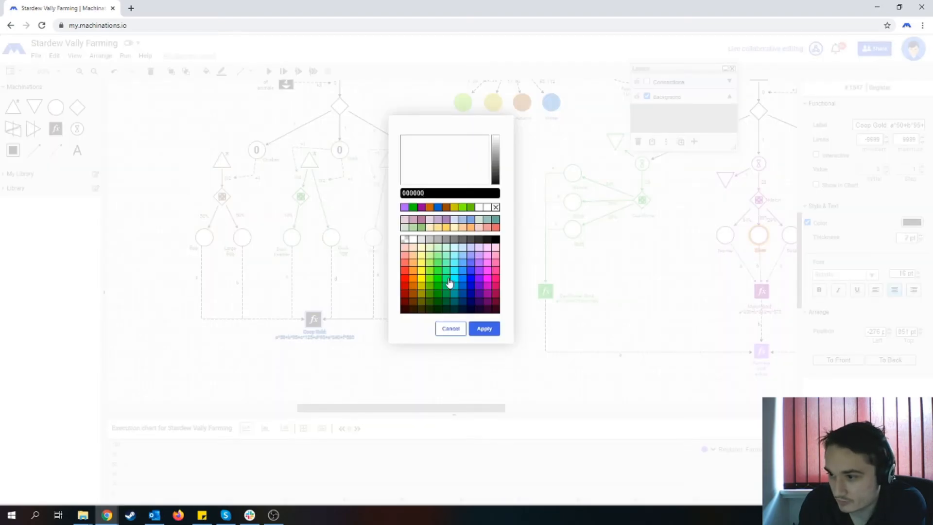
{"action": "left_click", "coordinate": [445, 288]}
{"action": "left_click", "coordinate": [491, 330]}
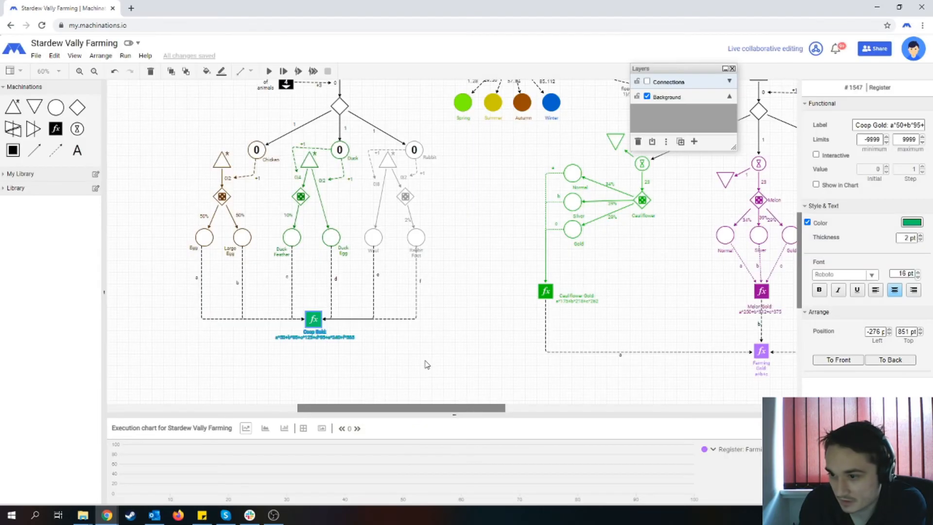
{"action": "right_click", "coordinate": [309, 319]}
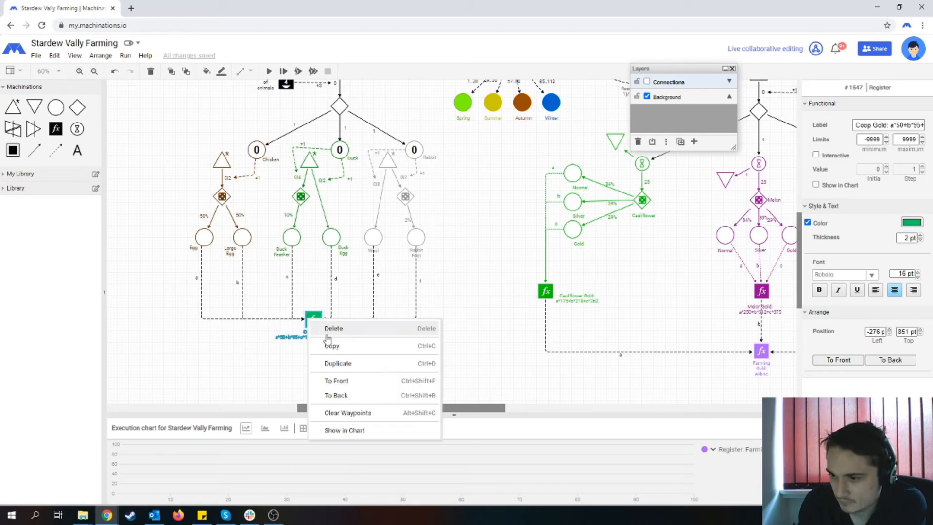
{"action": "left_click", "coordinate": [342, 429]}
- Reveal the Connections layer to examine the season links between the crop branches, and hide it again for an overview of the diagram
{"action": "left_click_drag", "start_coordinate": [424, 411], "coordinate": [477, 411]}
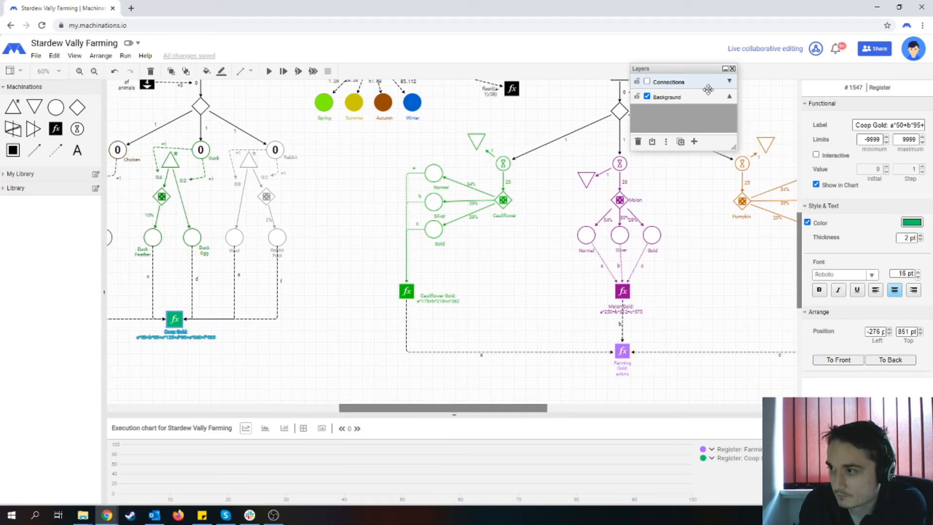
{"action": "left_click_drag", "start_coordinate": [672, 68], "coordinate": [756, 60]}
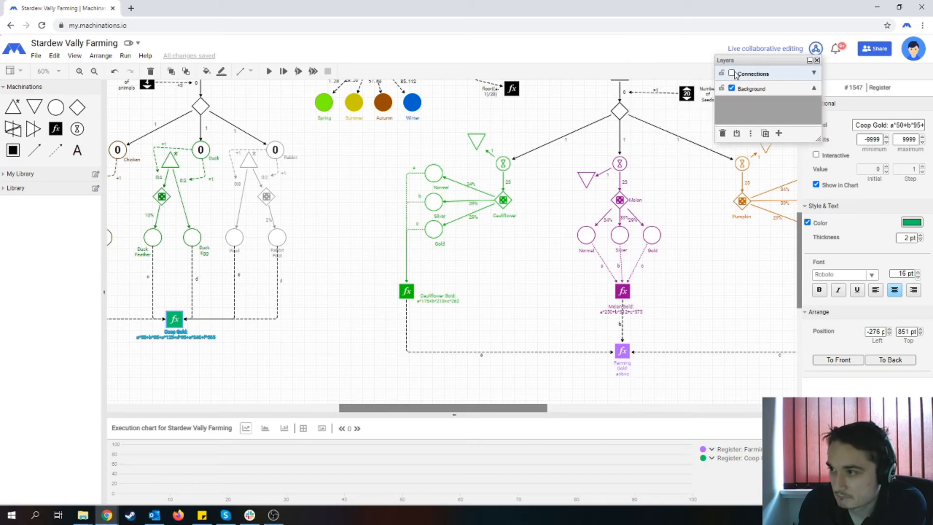
{"action": "left_click", "coordinate": [731, 73]}
{"action": "left_click", "coordinate": [733, 73]}
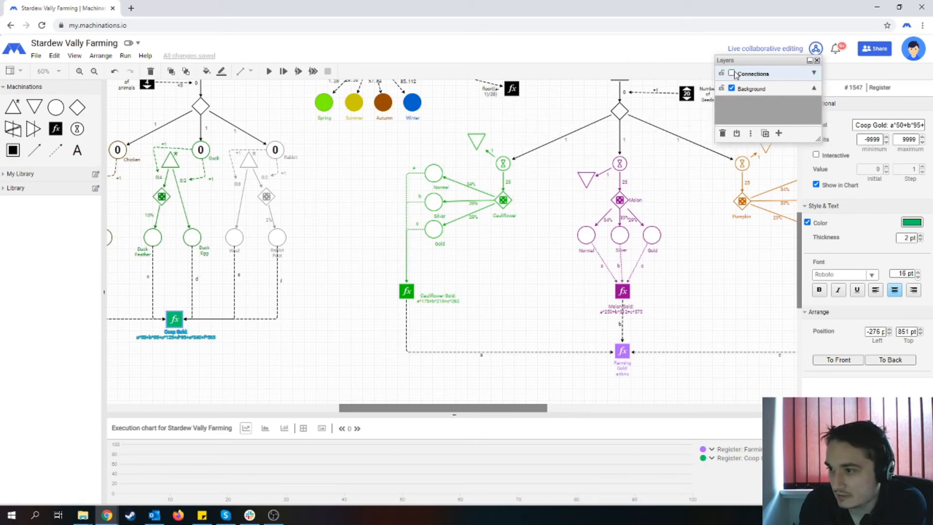
{"action": "scroll", "coordinate": [502, 194], "scroll_direction": "up", "scroll_amount": 1}
{"action": "scroll", "coordinate": [491, 186], "scroll_direction": "down", "scroll_amount": 1}
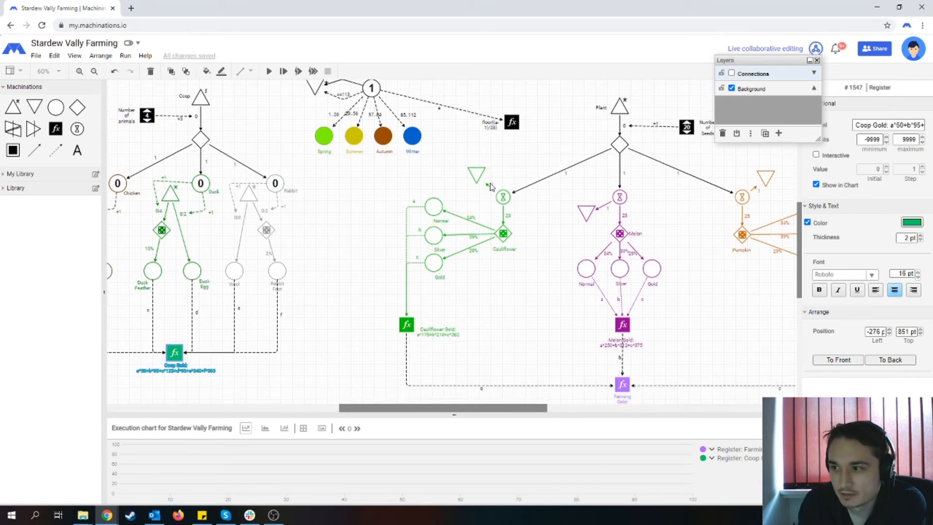
{"action": "left_click", "coordinate": [731, 73]}
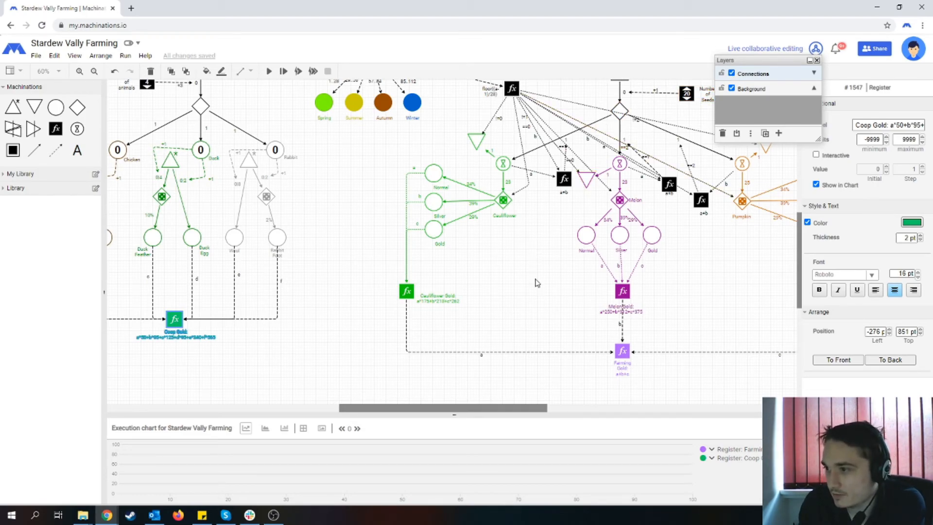
{"action": "scroll", "coordinate": [537, 280], "scroll_direction": "up", "scroll_amount": 2}
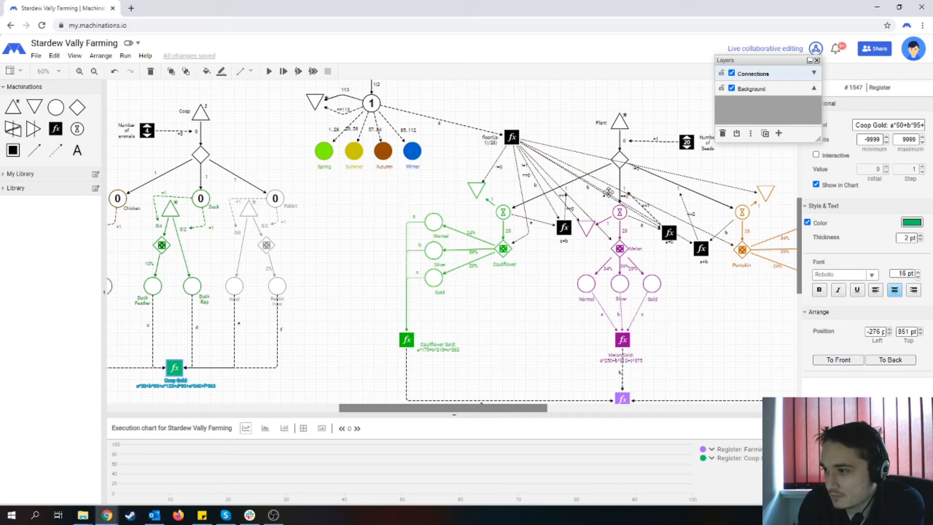
{"action": "left_click", "coordinate": [731, 74]}
{"action": "left_click_drag", "start_coordinate": [768, 55], "coordinate": [741, 107]}
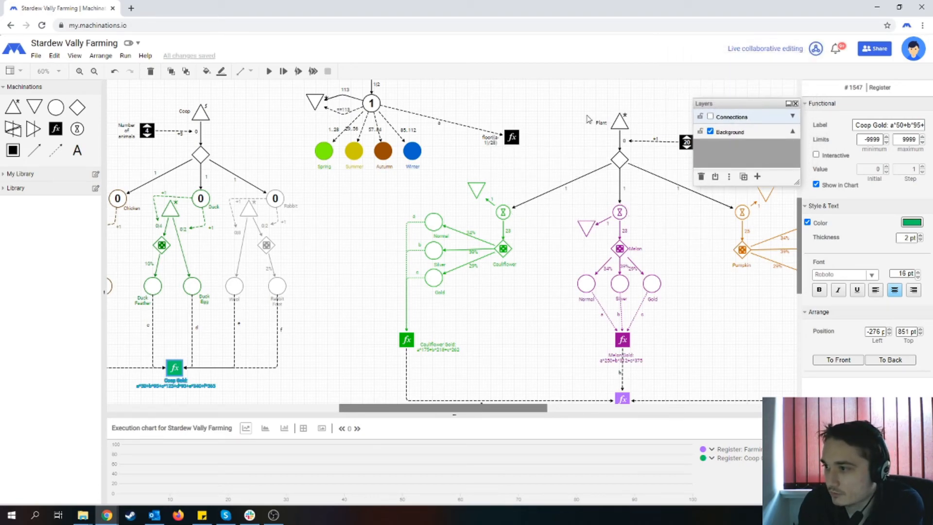
{"action": "left_click", "coordinate": [575, 116]}
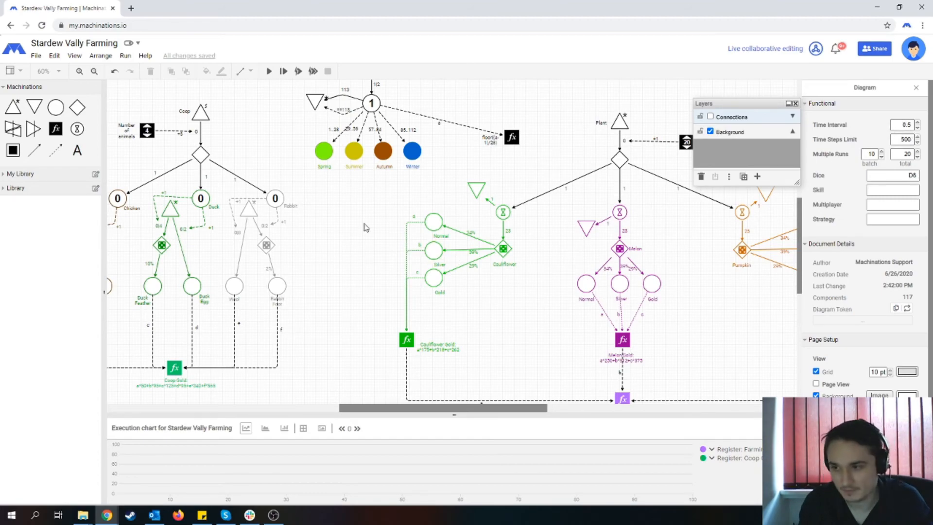
{"action": "key", "text": "ctrl+minus"}
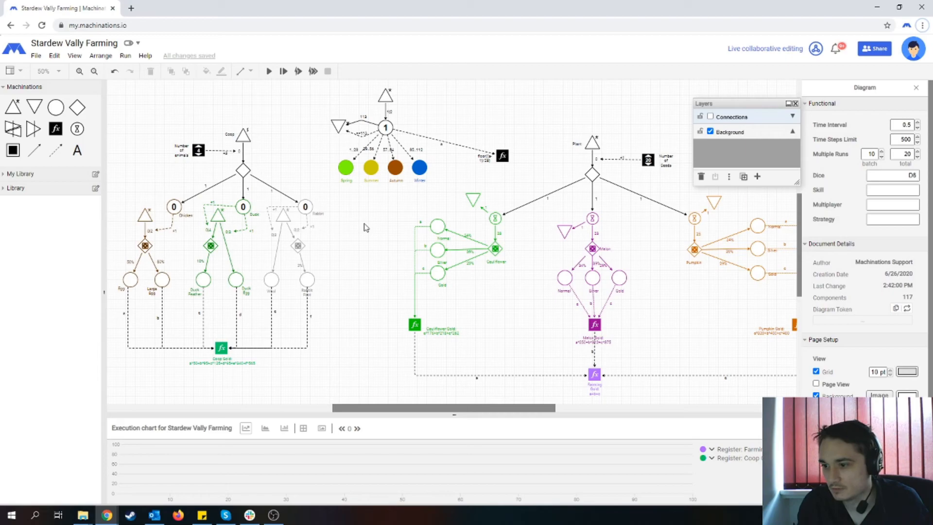
- Move the Layers window clear of the crop branches, play the simulation at normal speed and stop it partway
{"action": "key", "text": "ctrl+minus"}
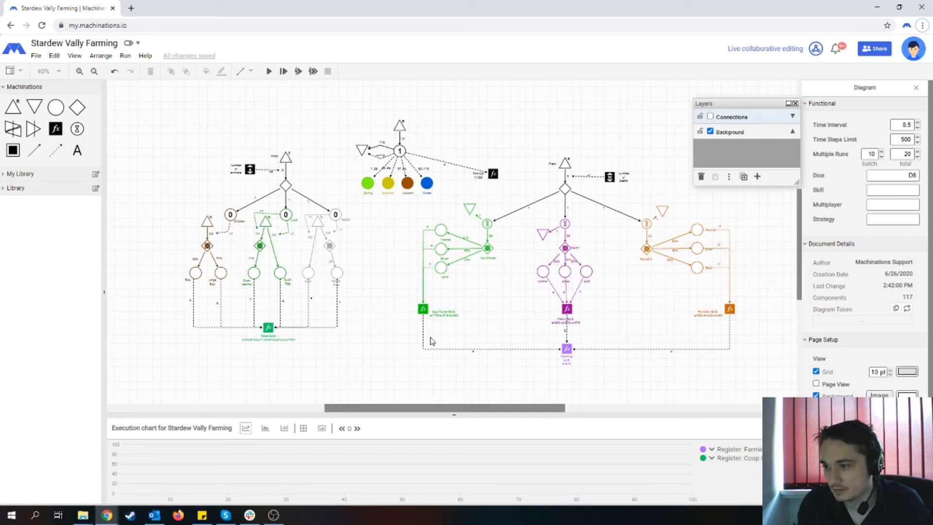
{"action": "key", "text": "ctrl+plus"}
{"action": "left_click_drag", "start_coordinate": [457, 408], "coordinate": [463, 413]}
{"action": "left_click_drag", "start_coordinate": [714, 104], "coordinate": [700, 27]}
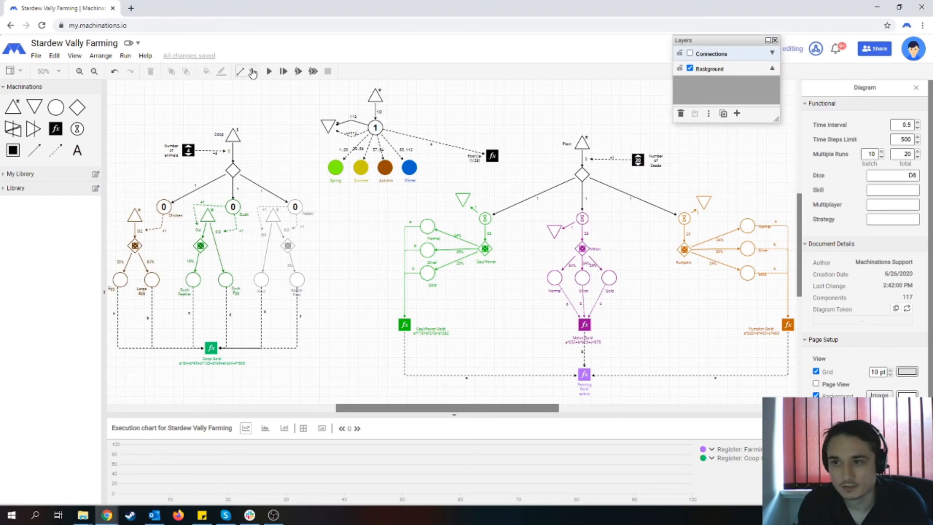
{"action": "left_click", "coordinate": [268, 72]}
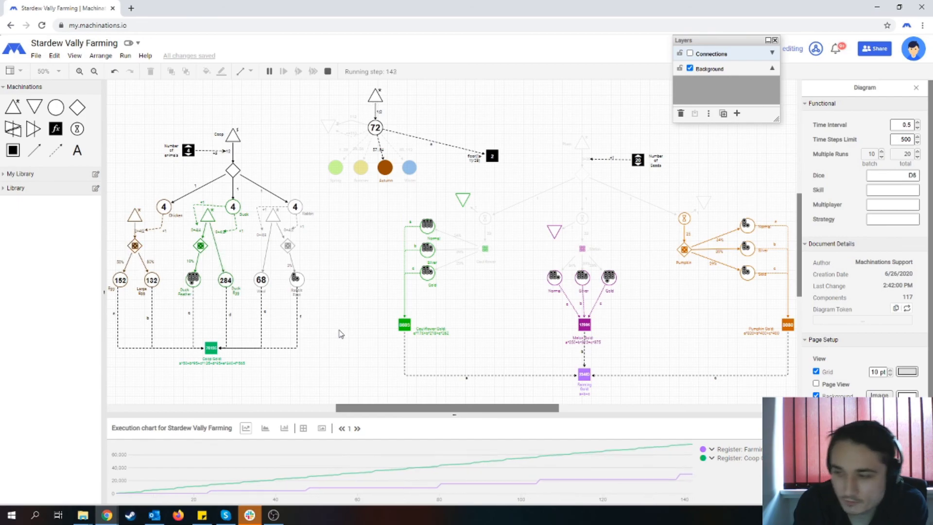
{"action": "left_click", "coordinate": [327, 71]}
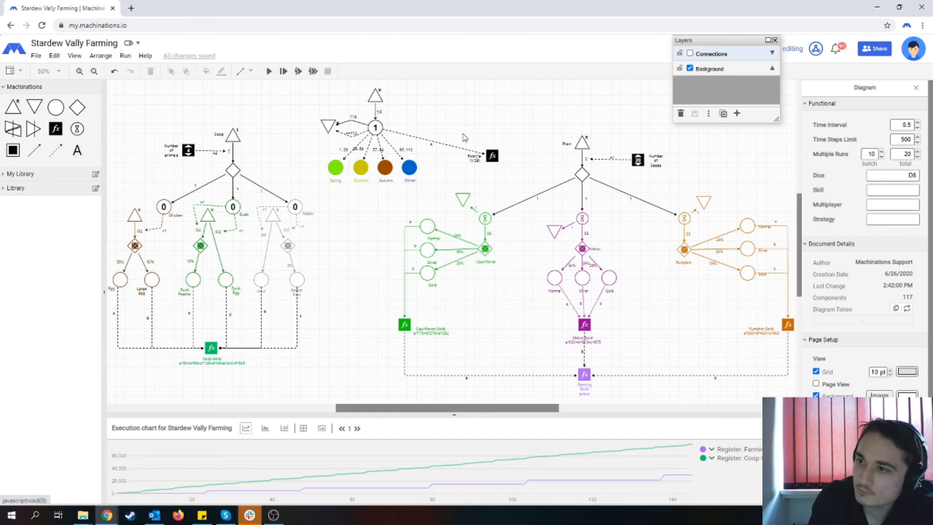
- Keep the time steps limit at 500 and run the whole simulation in quick mode
{"action": "double_click", "coordinate": [903, 140]}
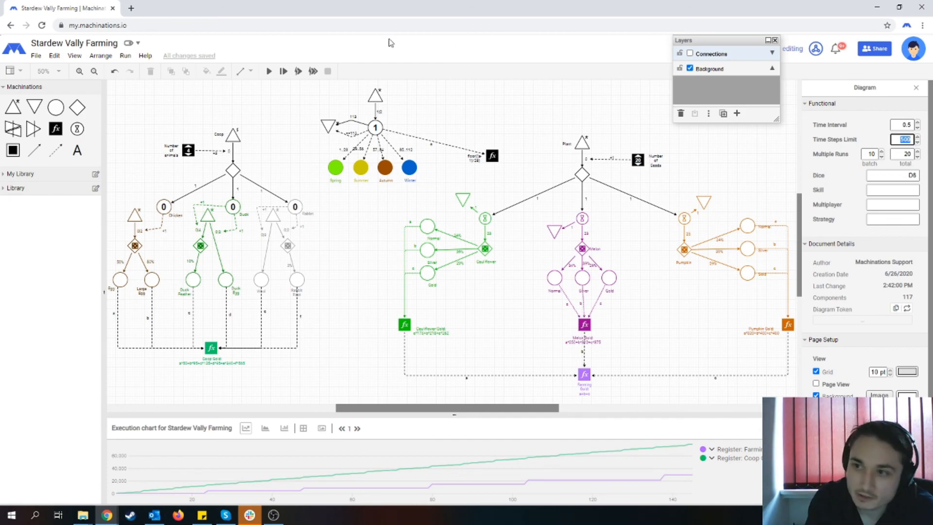
{"action": "key", "text": "Return"}
{"action": "left_click", "coordinate": [300, 74]}
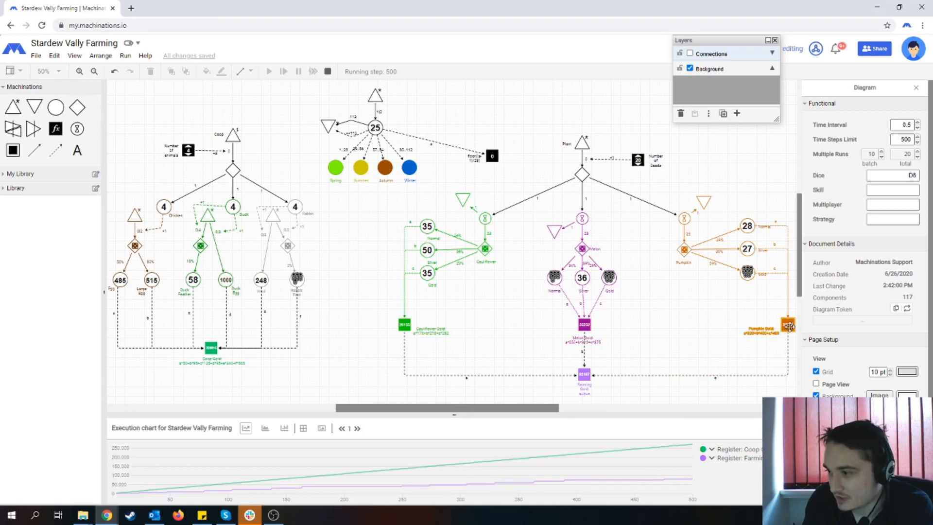
- Examine the simulated crop yields and gold registers up close, and compare the coop and farming branches in an overview
{"action": "scroll", "coordinate": [590, 351], "scroll_direction": "up", "scroll_amount": 2}
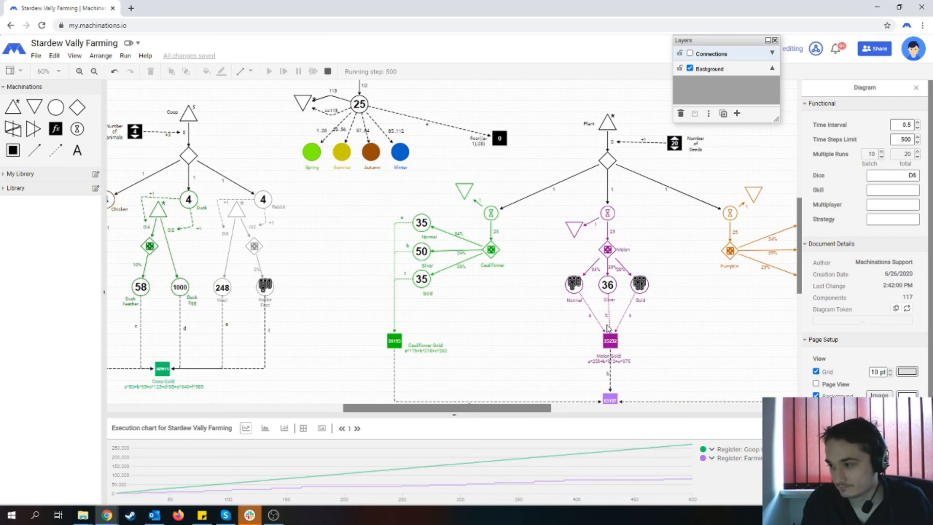
{"action": "left_click_drag", "start_coordinate": [514, 411], "coordinate": [558, 411]}
{"action": "scroll", "coordinate": [544, 306], "scroll_direction": "down", "scroll_amount": 2}
{"action": "scroll", "coordinate": [444, 280], "scroll_direction": "down", "scroll_amount": 3}
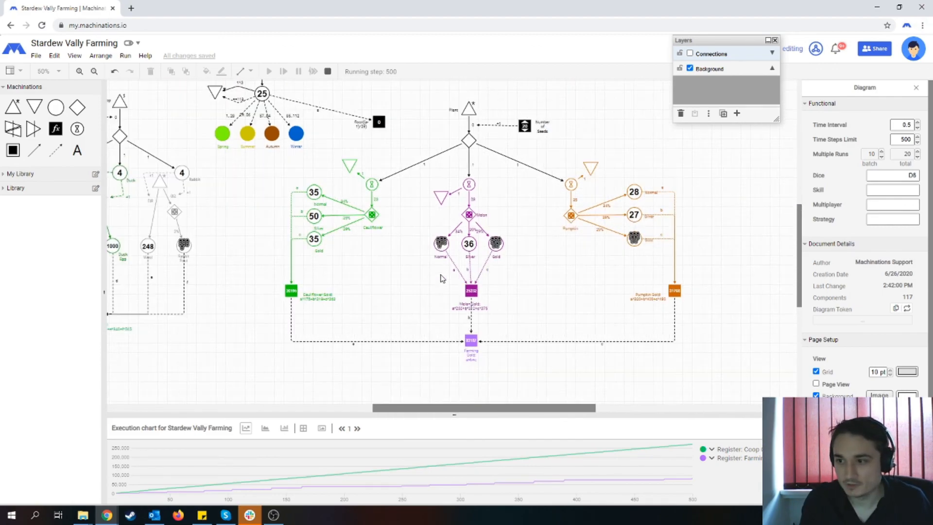
{"action": "scroll", "coordinate": [365, 285], "scroll_direction": "up", "scroll_amount": 2}
{"action": "left_click_drag", "start_coordinate": [433, 408], "coordinate": [408, 408]}
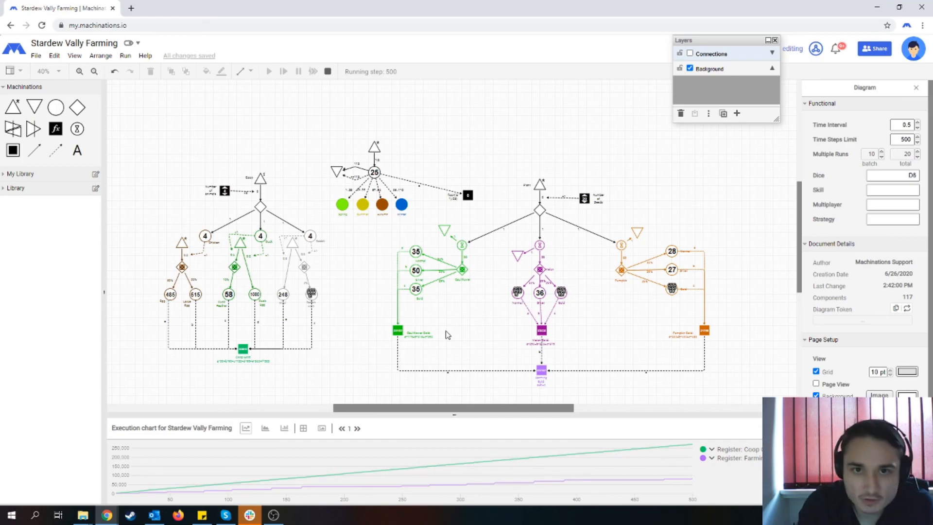
{"action": "left_click", "coordinate": [274, 515]}
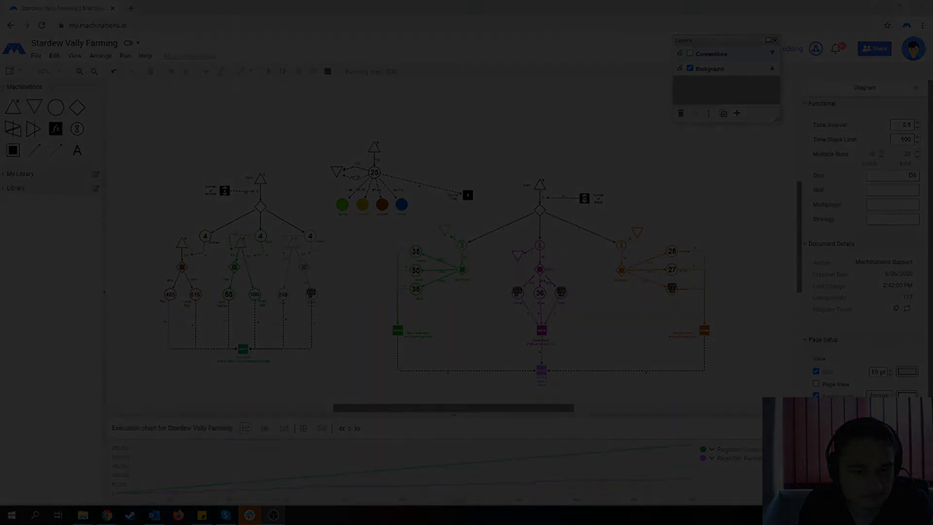